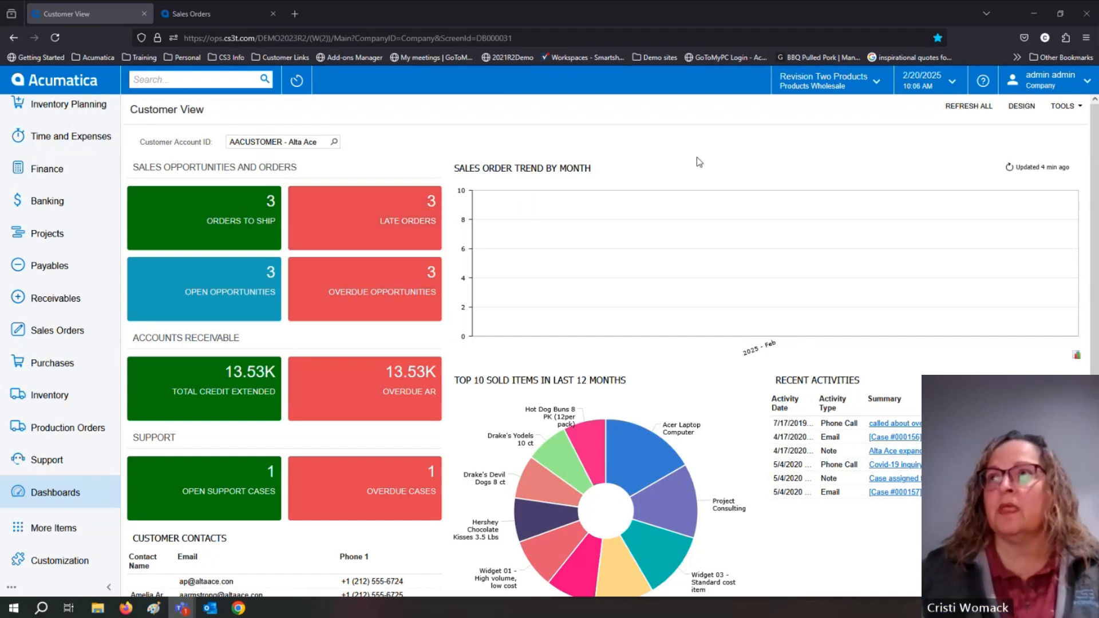
# Search the Home Page choices in the user profile for "case", and return to the Customer View dashboard without selecting one.
pyautogui.click(1061, 88)
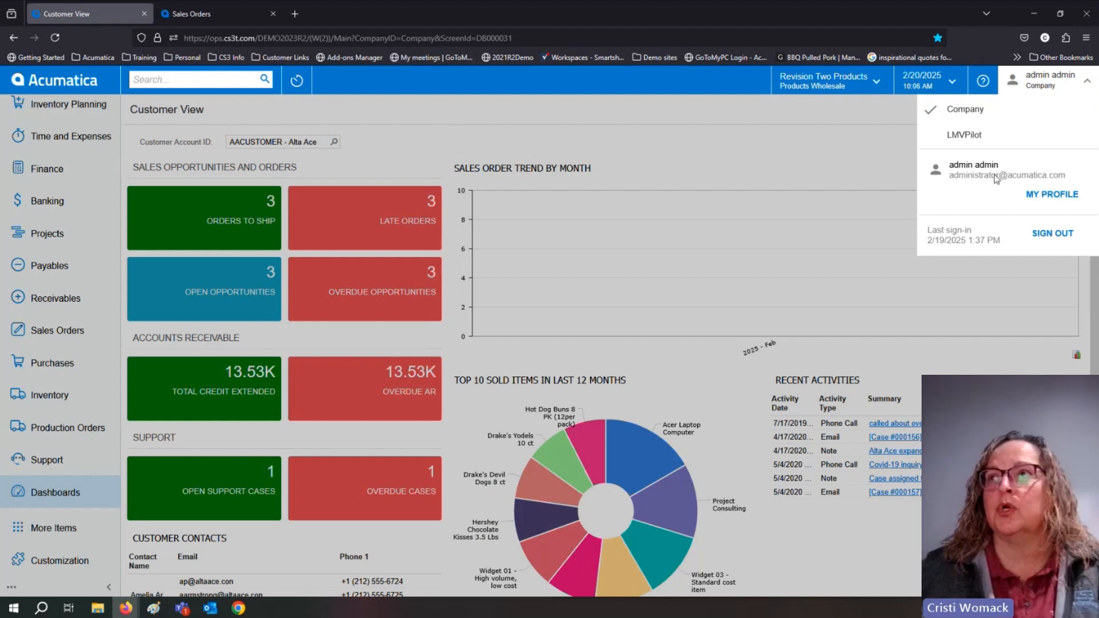
pyautogui.click(1053, 195)
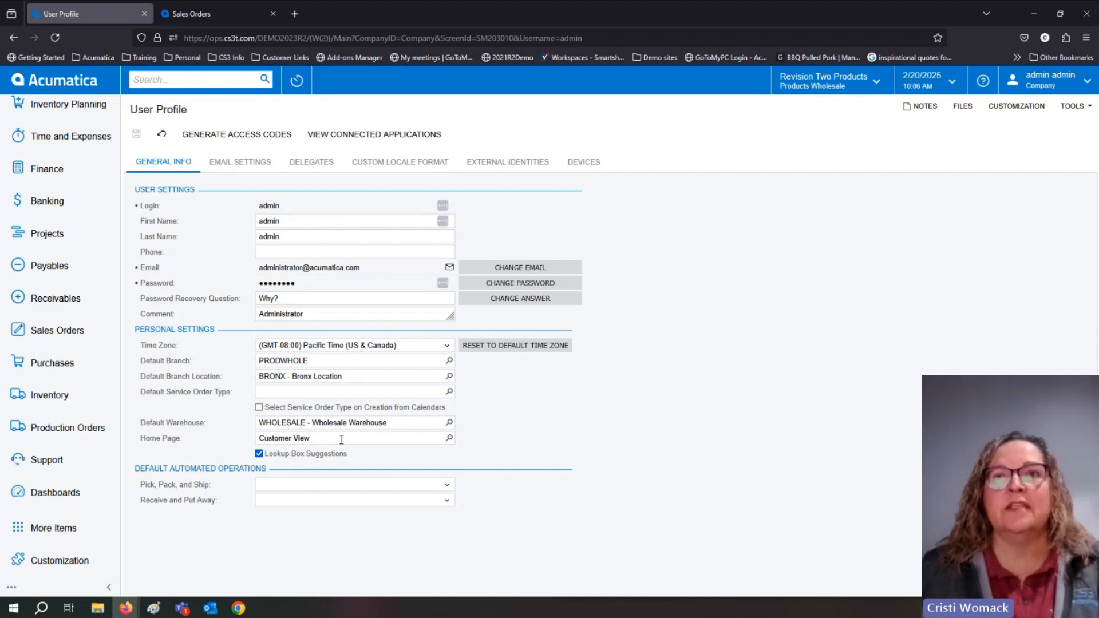
pyautogui.click(316, 440)
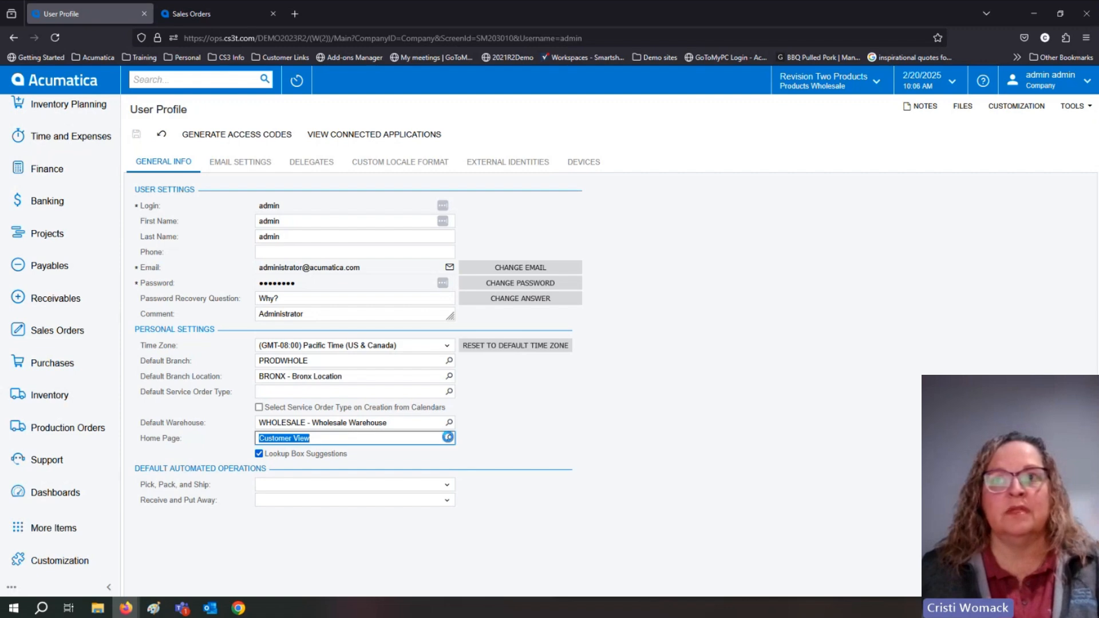
pyautogui.click(449, 438)
pyautogui.write('case')
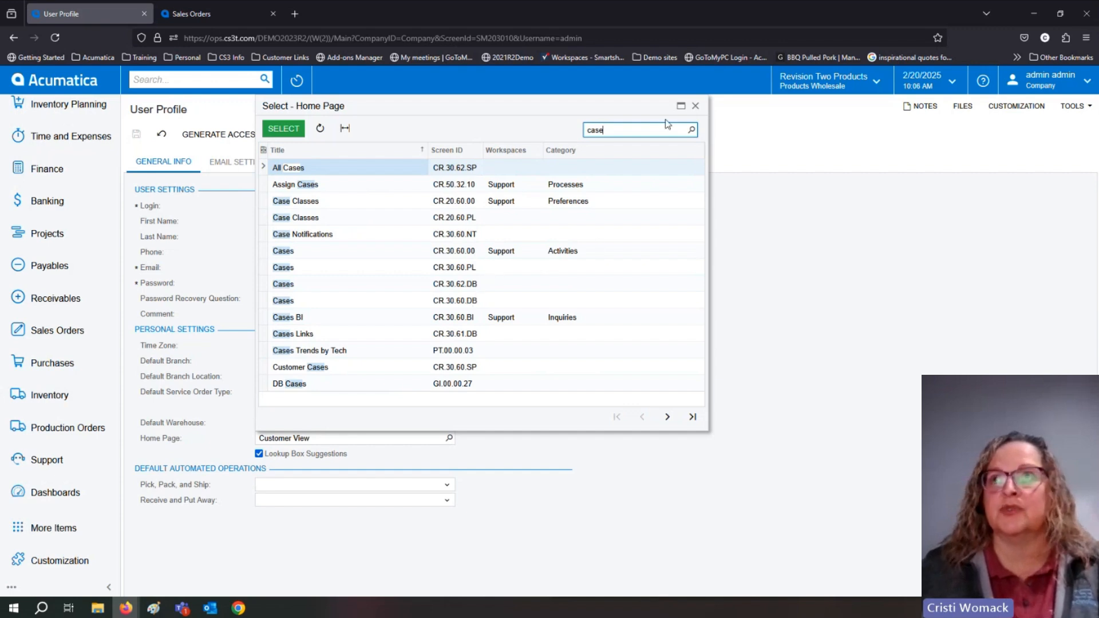
pyautogui.click(695, 106)
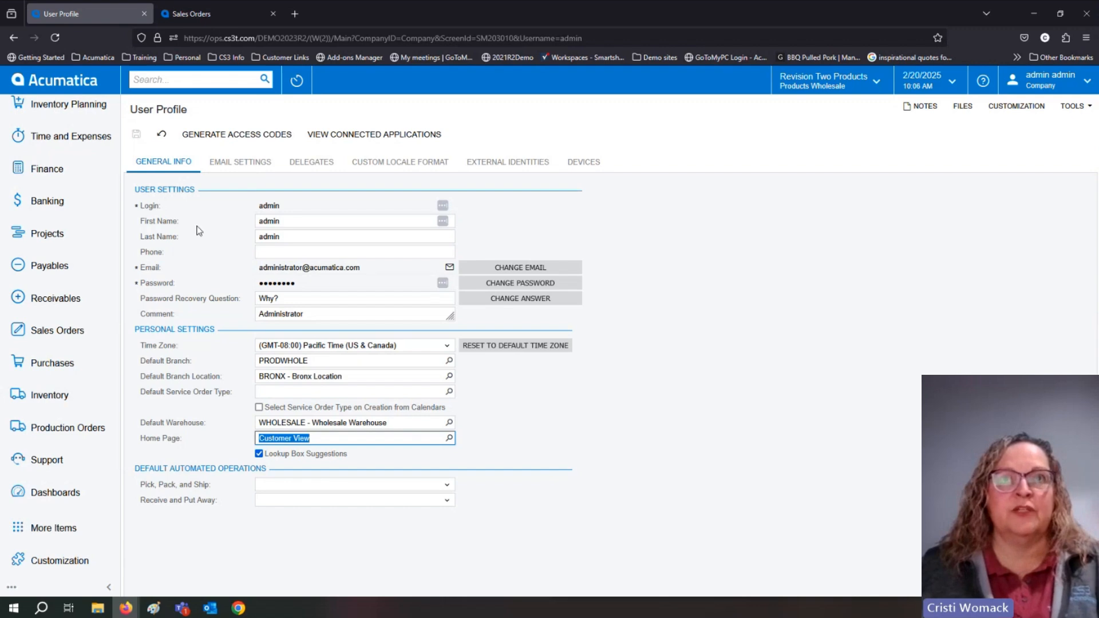
pyautogui.click(42, 83)
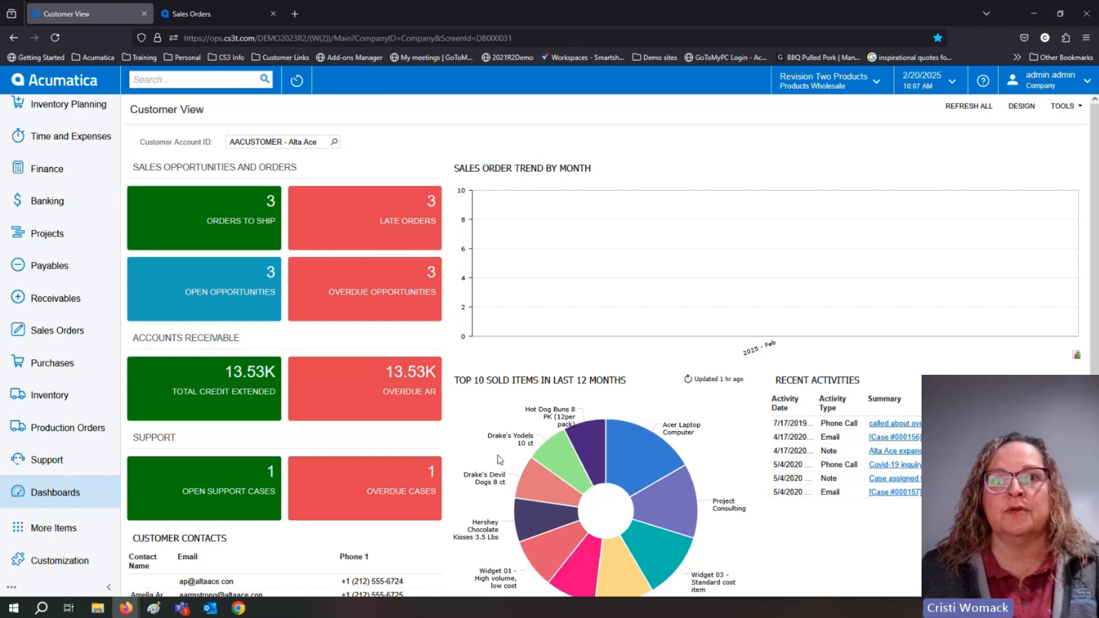
# Collapse and re-expand the main navigation menu, and switch it to the hidden layout opened from the header.
pyautogui.click(114, 587)
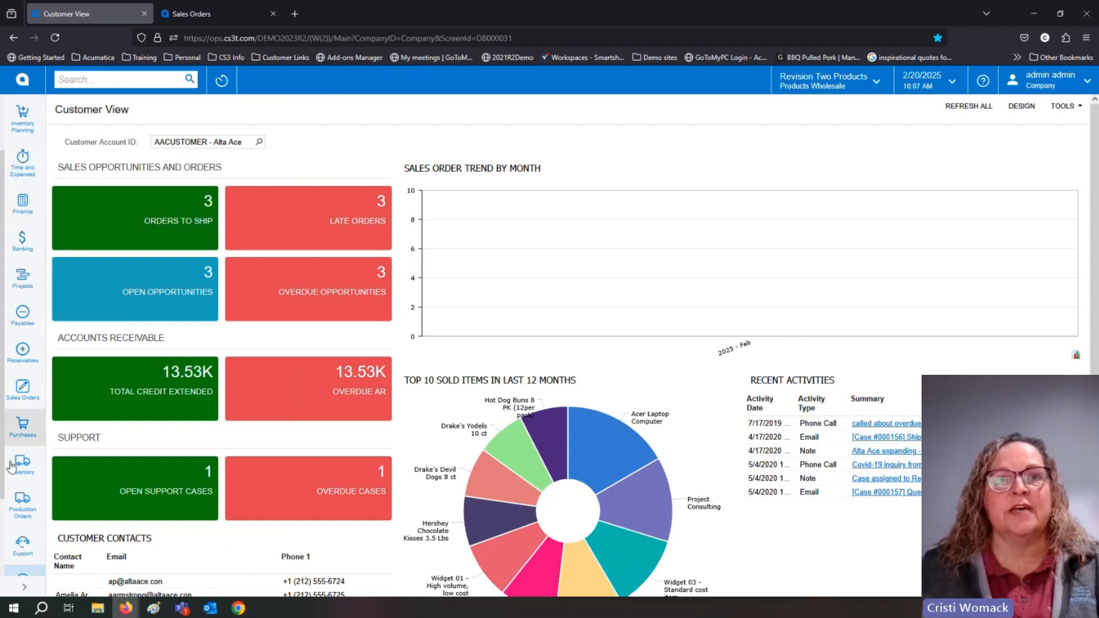
pyautogui.click(25, 587)
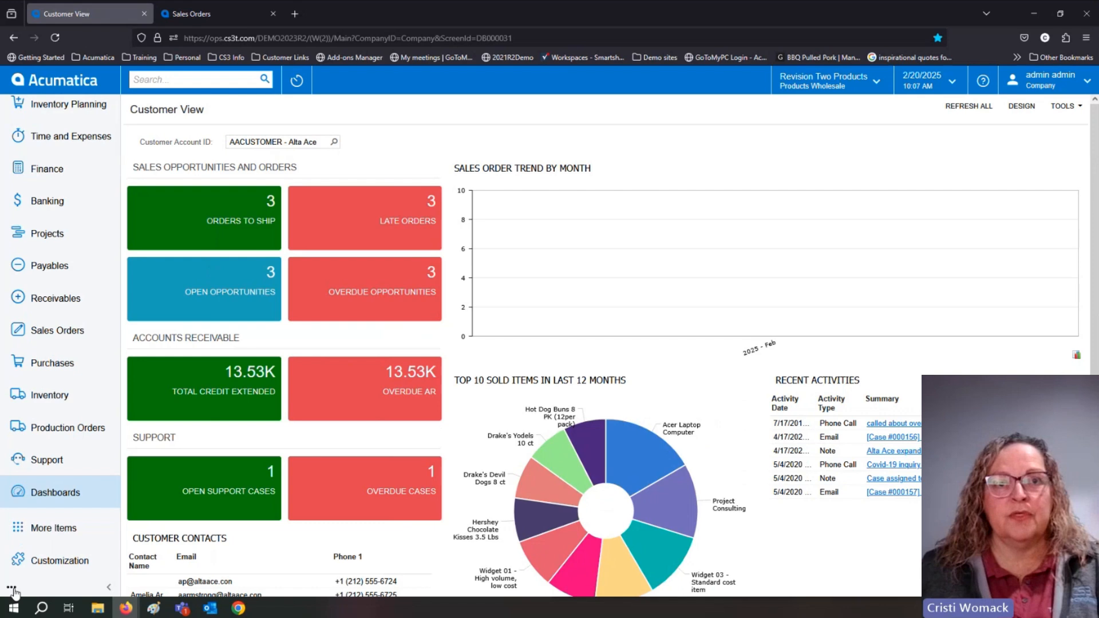
pyautogui.click(13, 588)
pyautogui.click(65, 544)
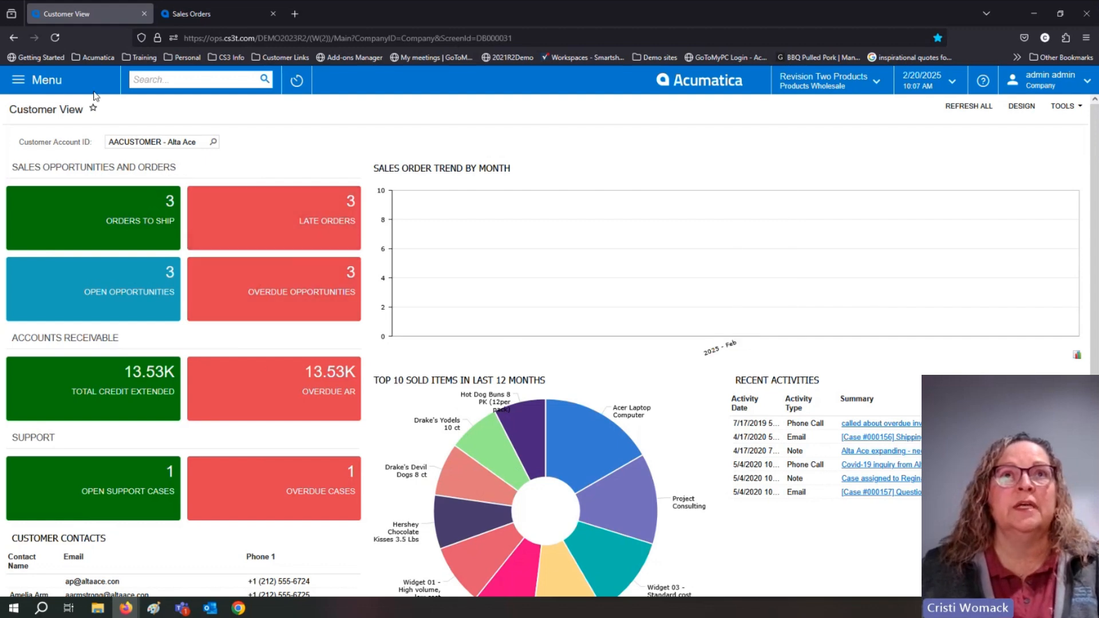
# Show and hide the main menu from the header, and dock it again with the Expand to Left option.
pyautogui.click(36, 83)
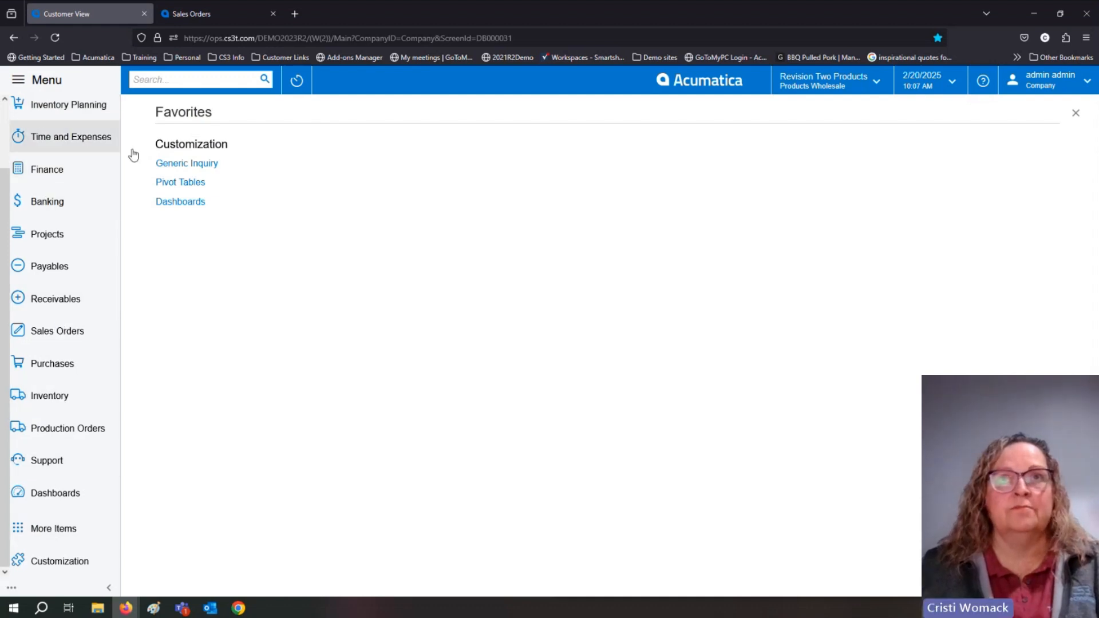
pyautogui.click(76, 87)
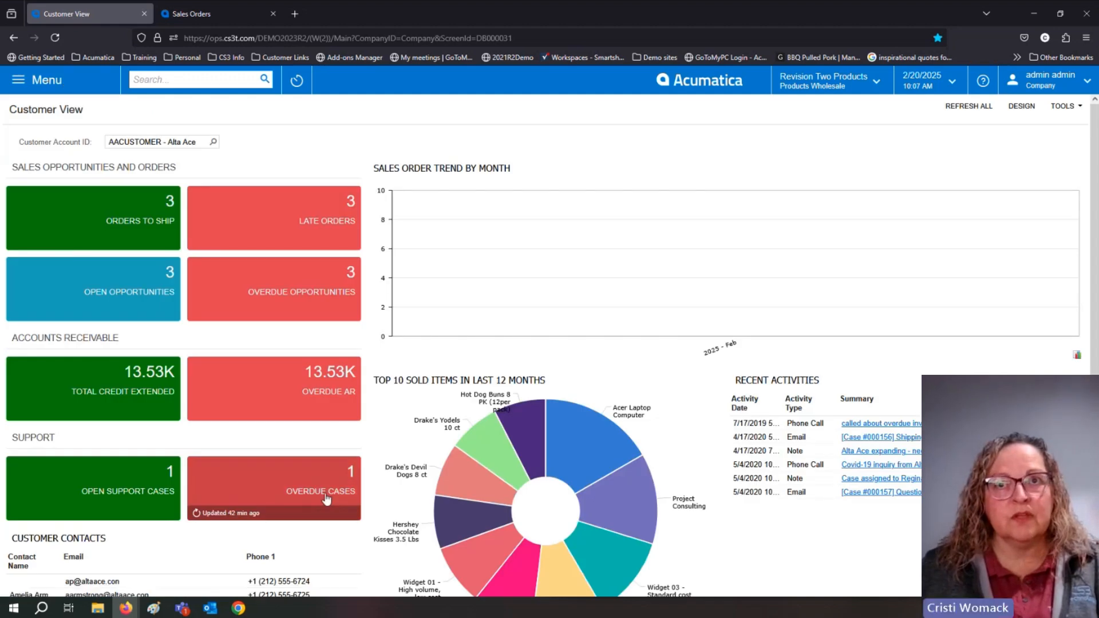
pyautogui.click(46, 81)
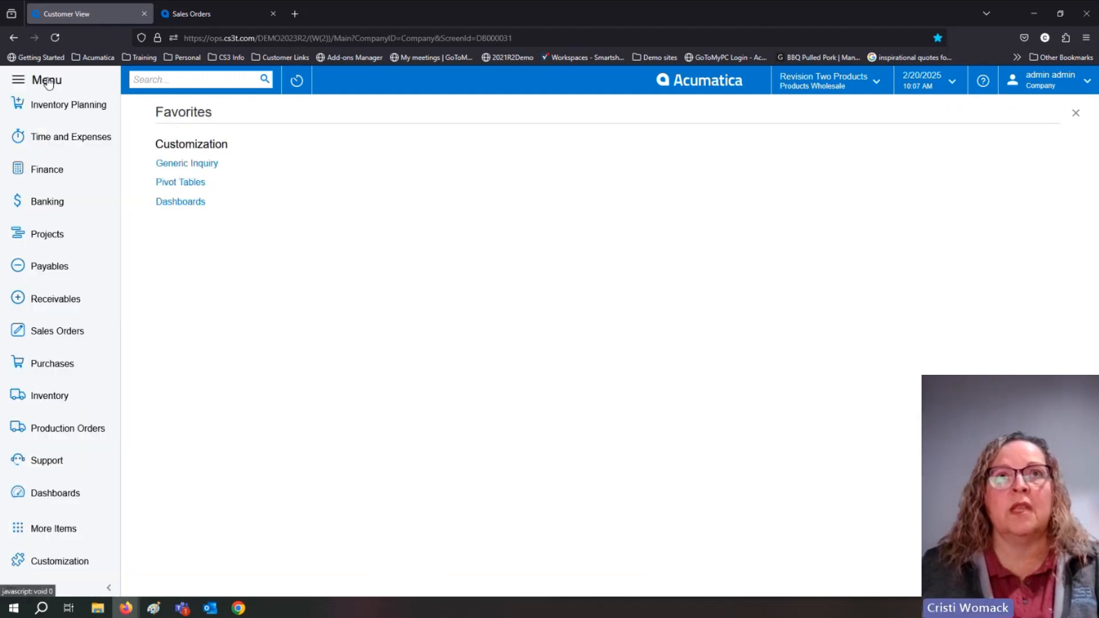
pyautogui.click(14, 588)
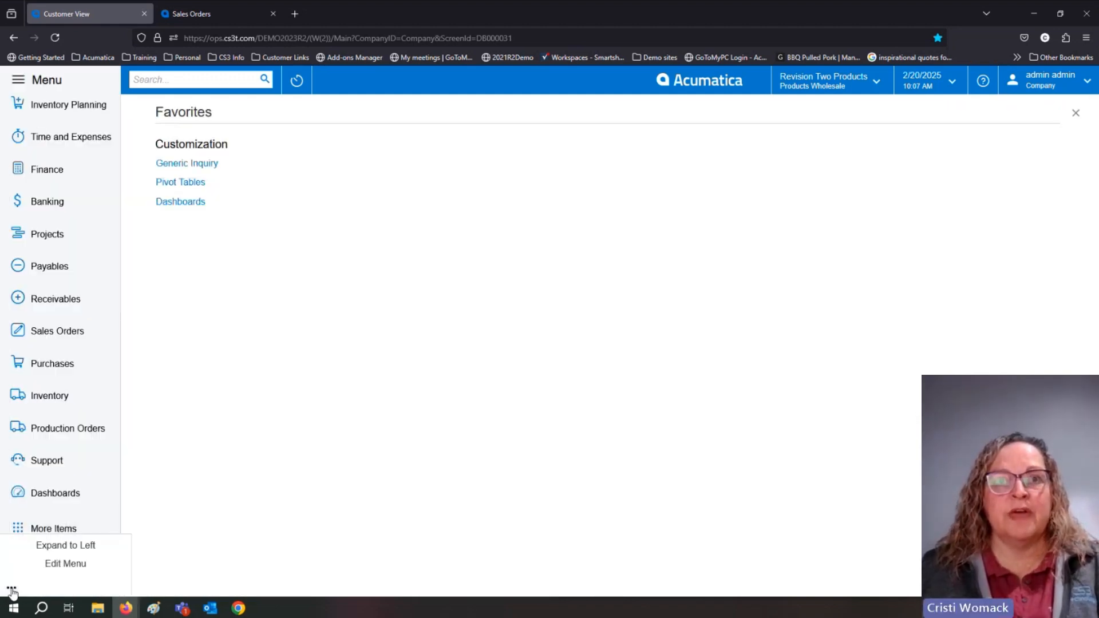
pyautogui.click(58, 545)
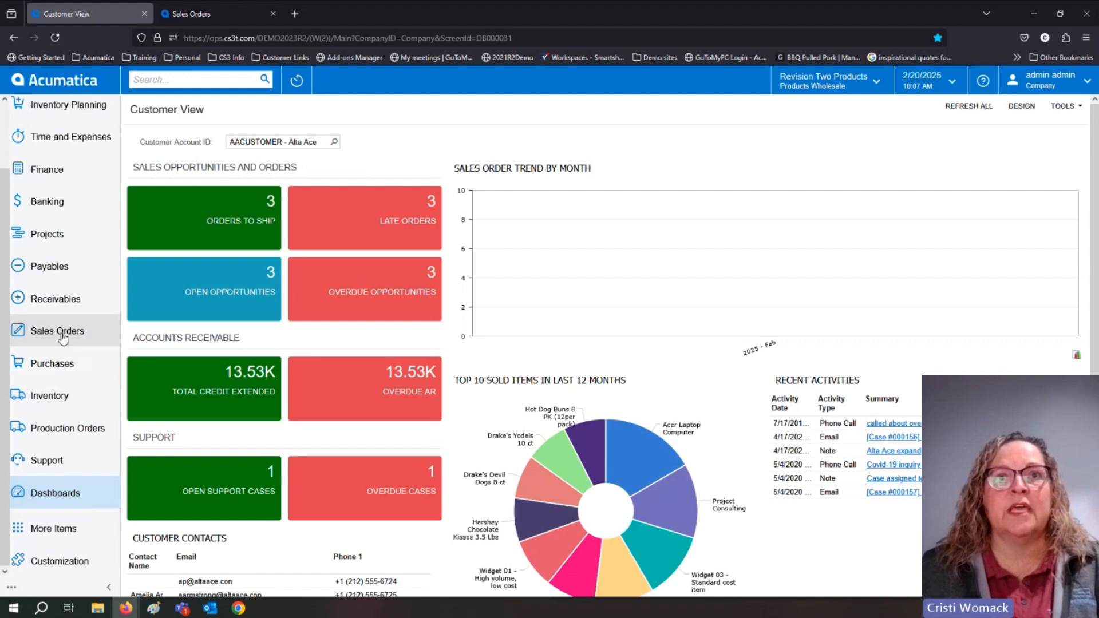
# Open the Sales Orders list and view it with the navigation menu collapsed and expanded again.
pyautogui.click(35, 335)
pyautogui.click(189, 218)
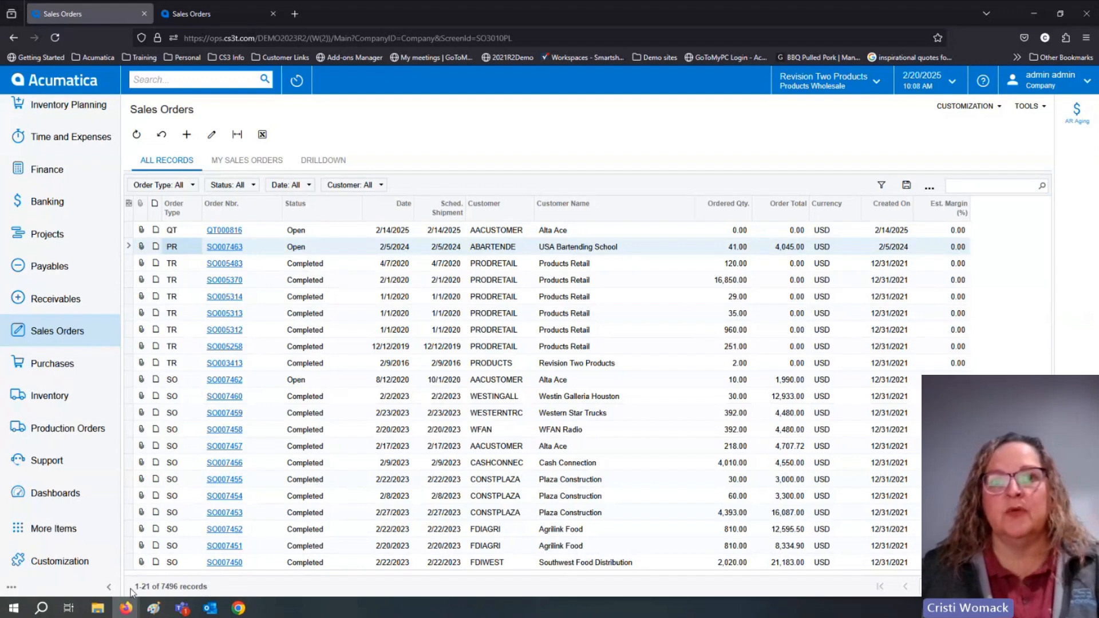
pyautogui.click(108, 588)
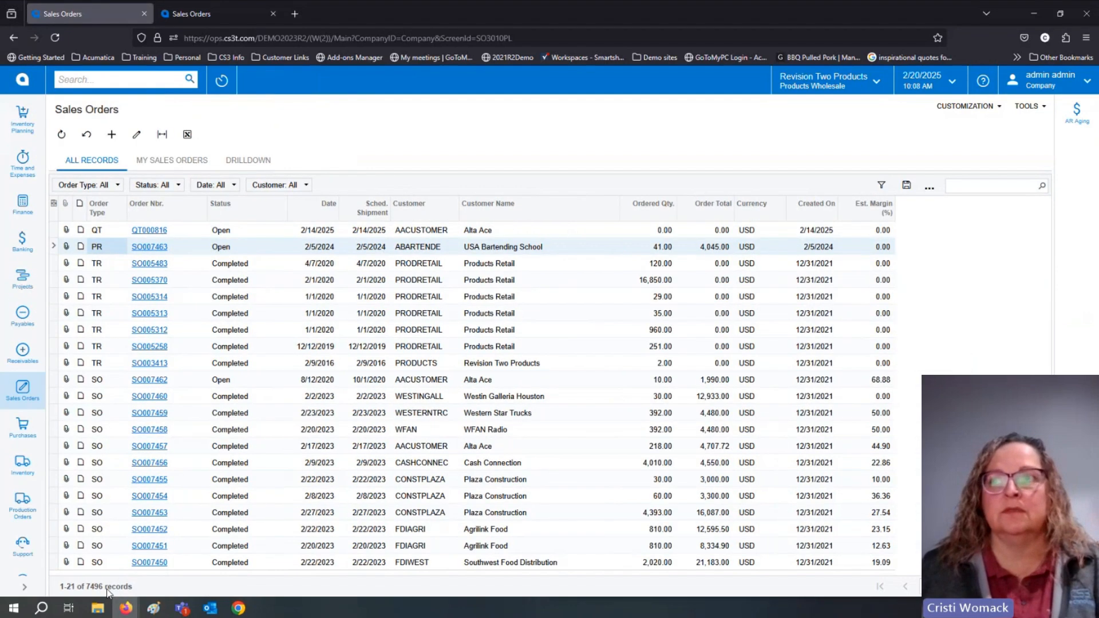
pyautogui.click(24, 587)
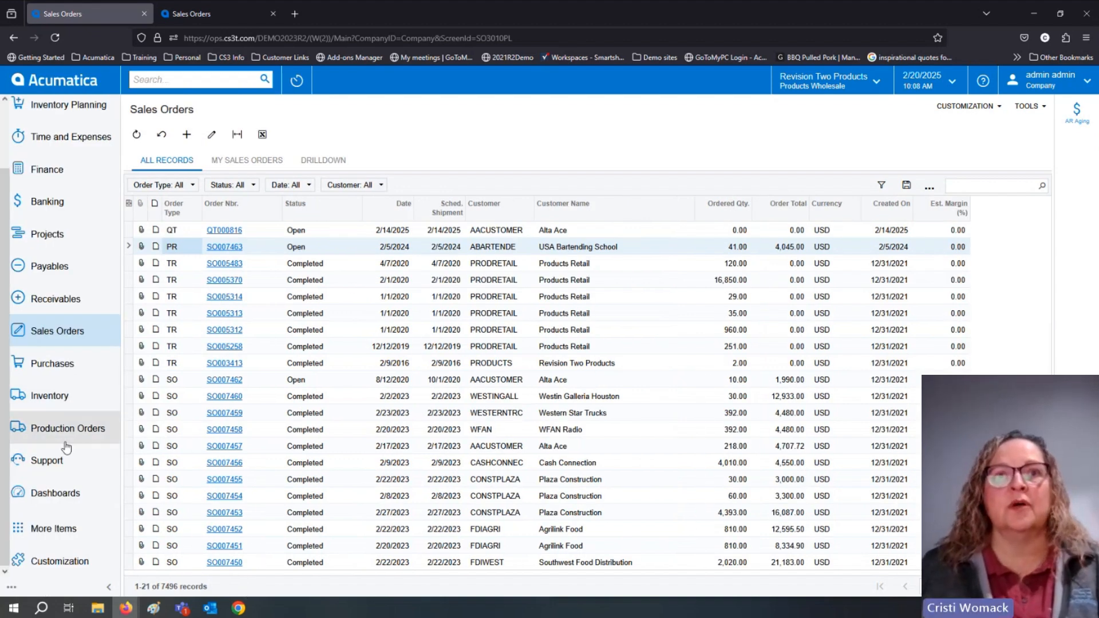
# Open the Cases list from the Support workspace and collapse the navigation menu to icons.
pyautogui.click(54, 466)
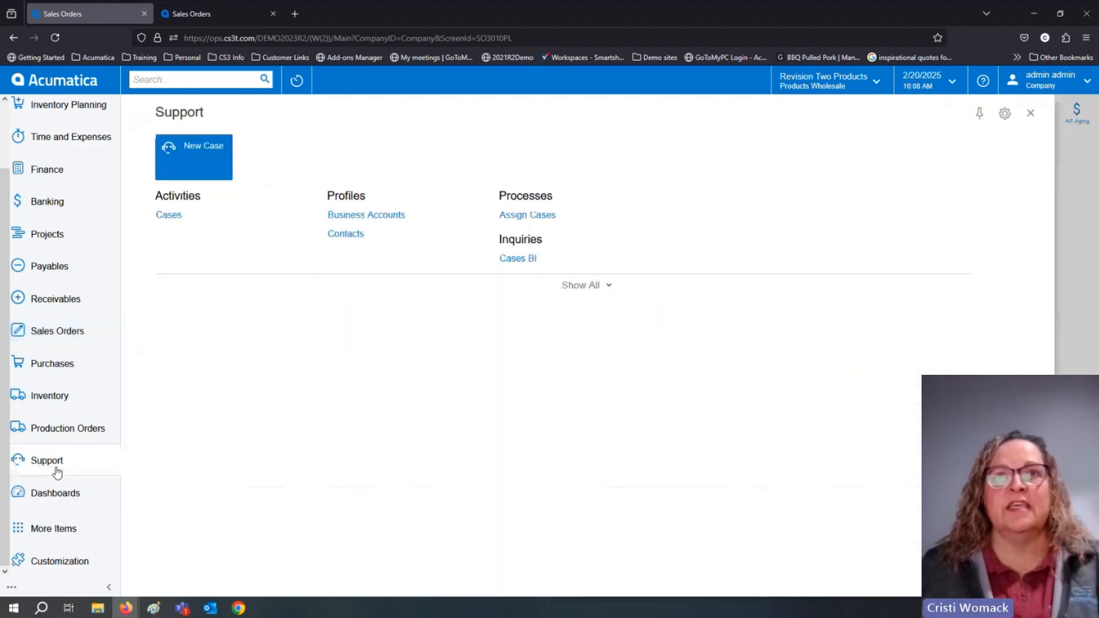
pyautogui.click(172, 218)
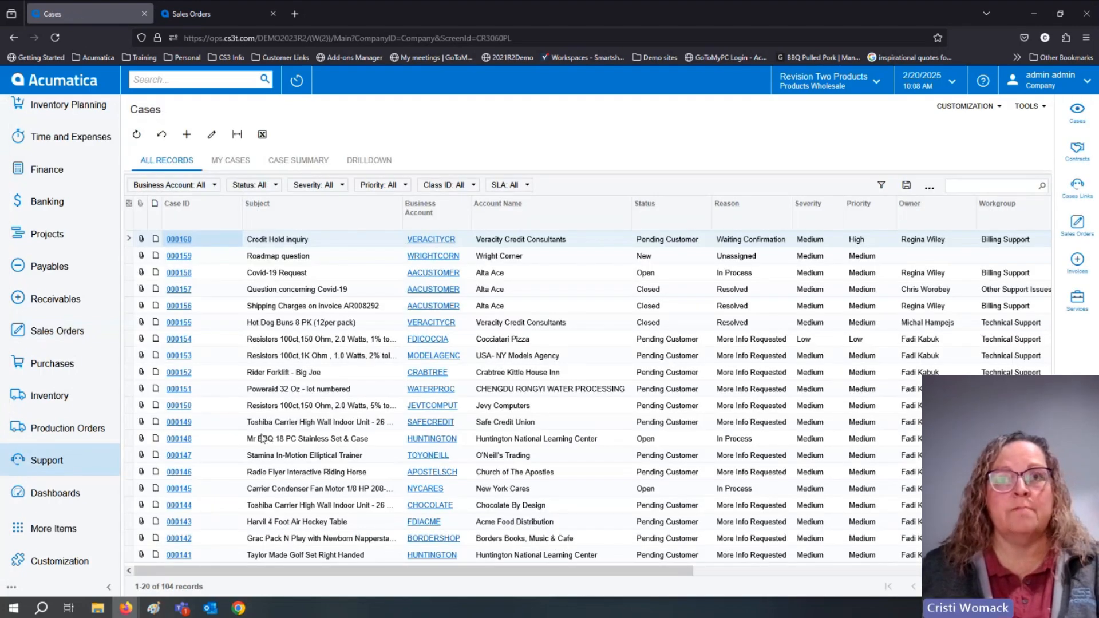
pyautogui.click(112, 588)
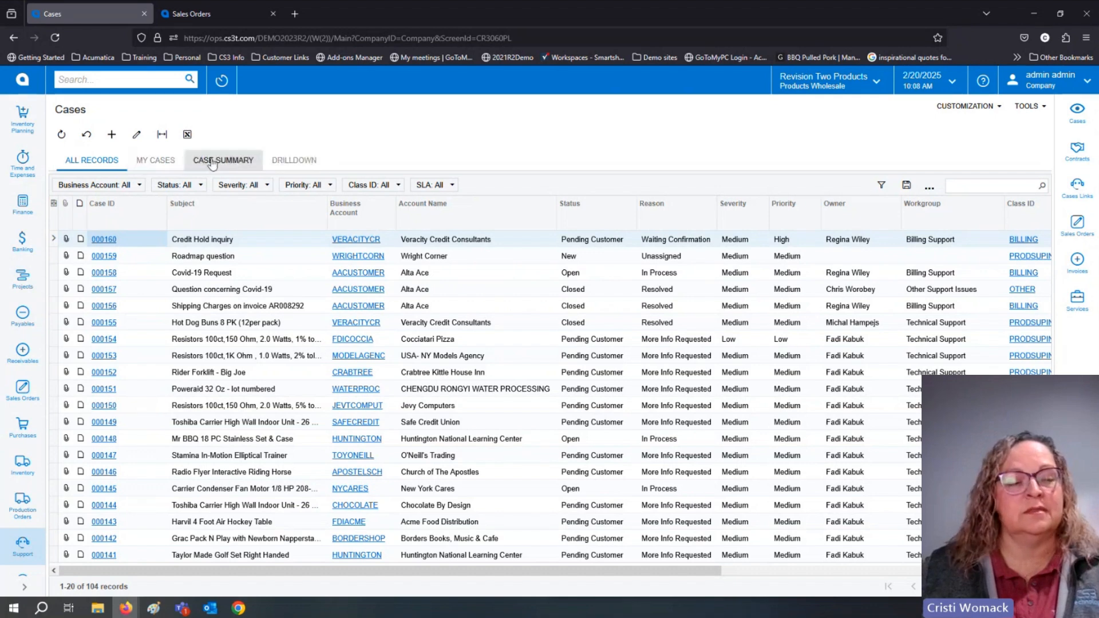
# View the filter settings for all records in the Cases list, and cancel without applying a filter.
pyautogui.click(886, 185)
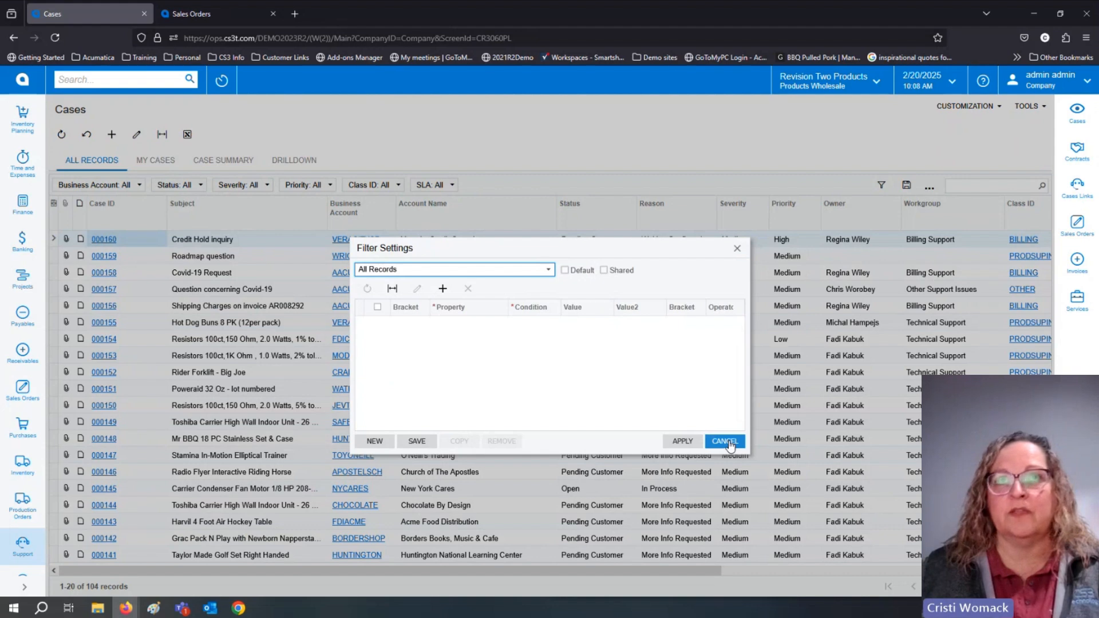
pyautogui.click(725, 442)
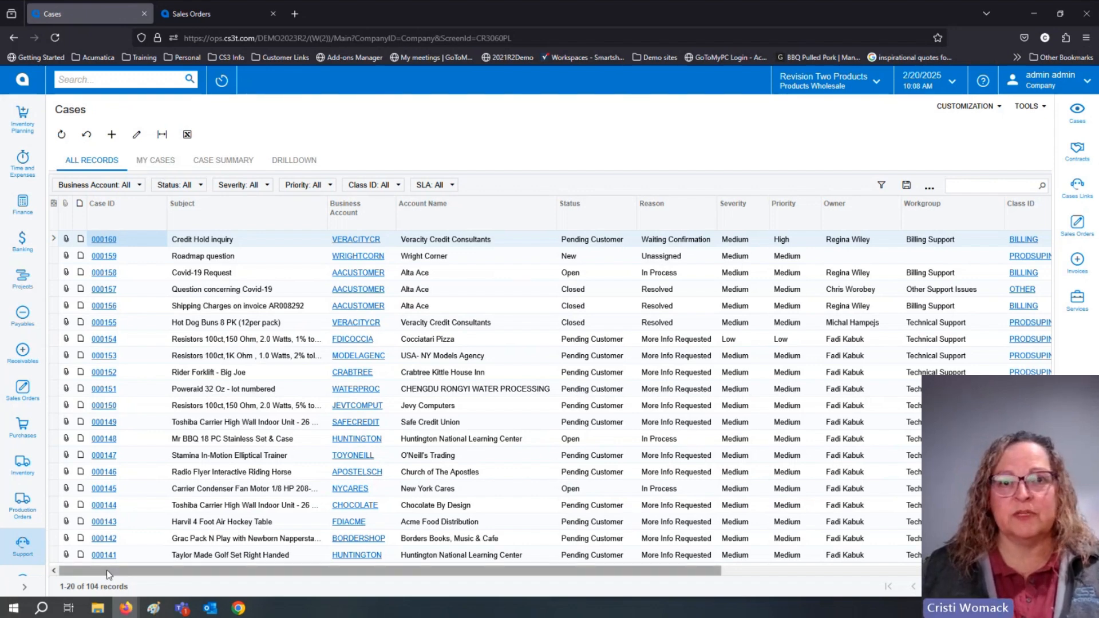
pyautogui.moveTo(580, 570); pyautogui.dragTo(435, 575)
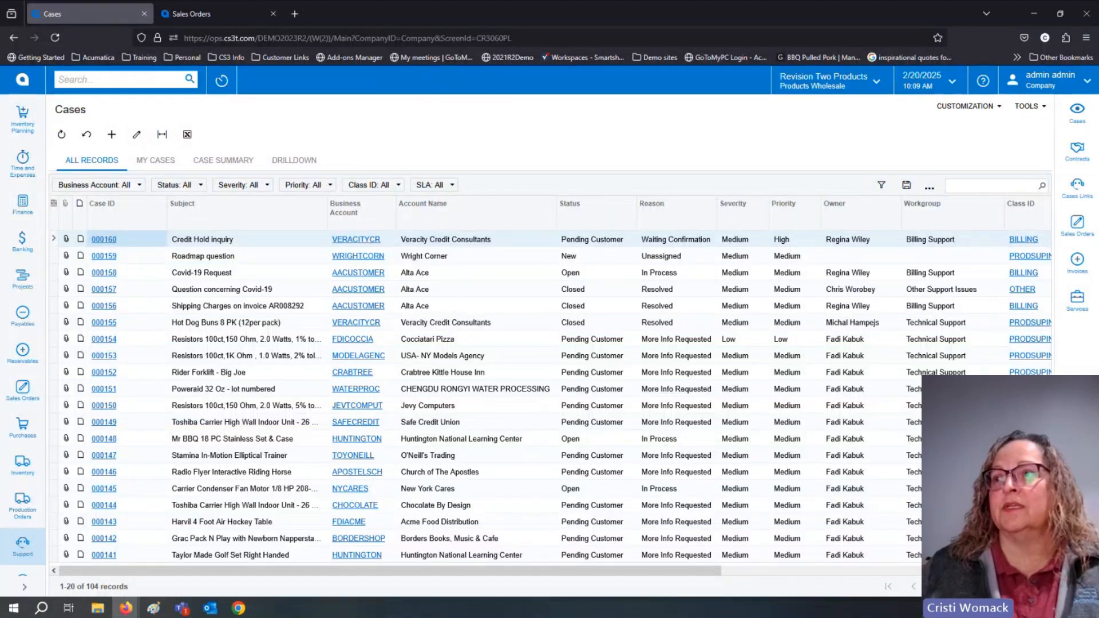
# Preview the Credit Hold inquiry case beside the list, and view it and the Poweraid 32 Oz case in full before returning to Cases.
pyautogui.click(1078, 587)
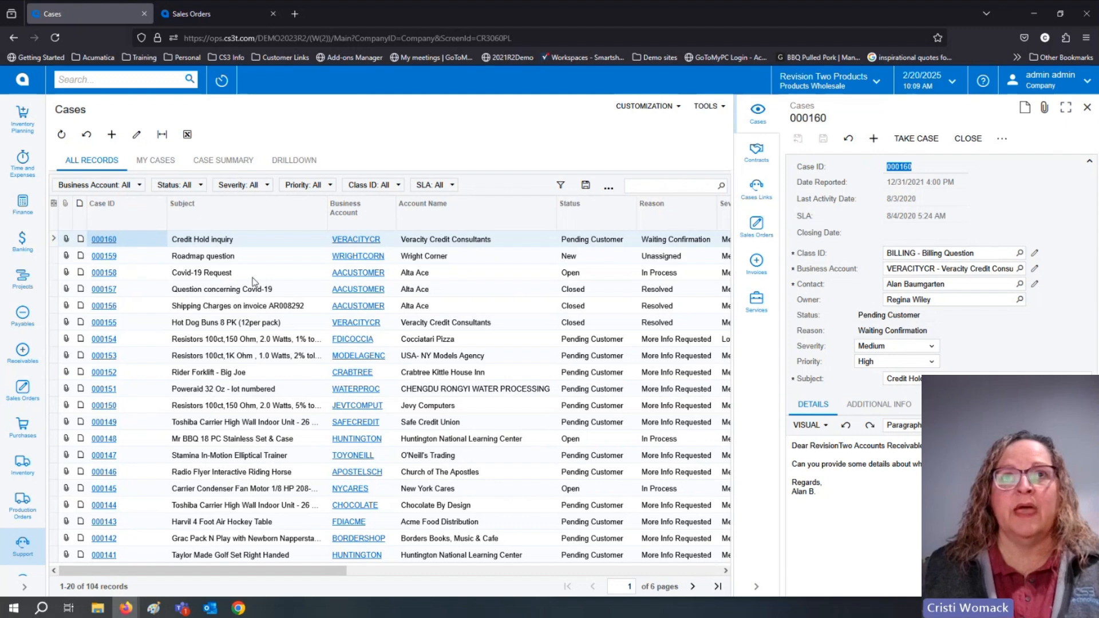
pyautogui.click(109, 243)
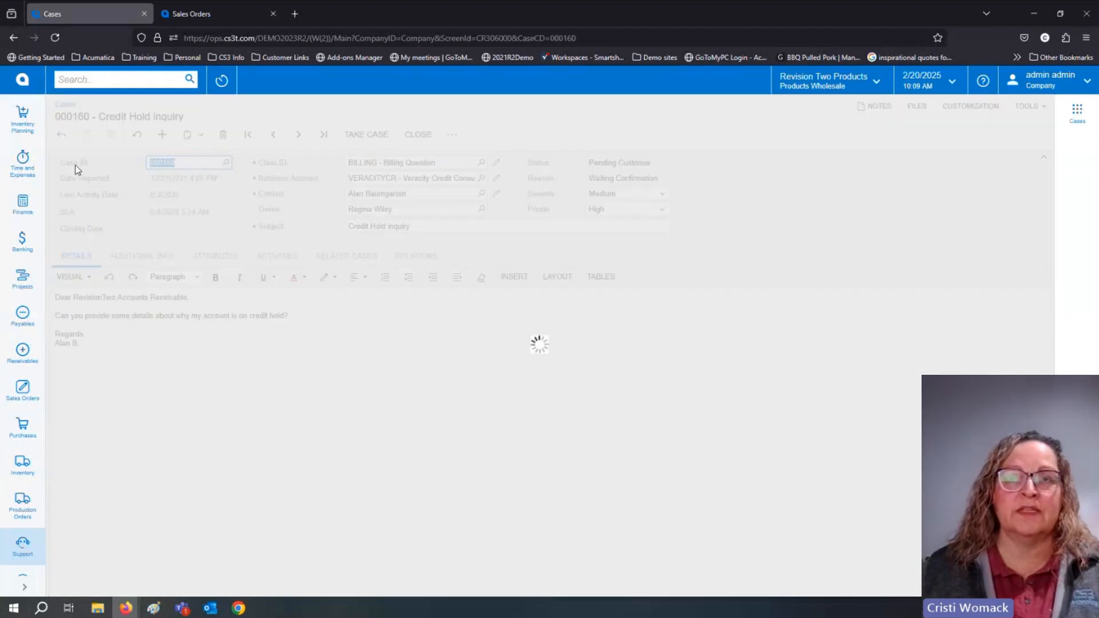
pyautogui.click(62, 134)
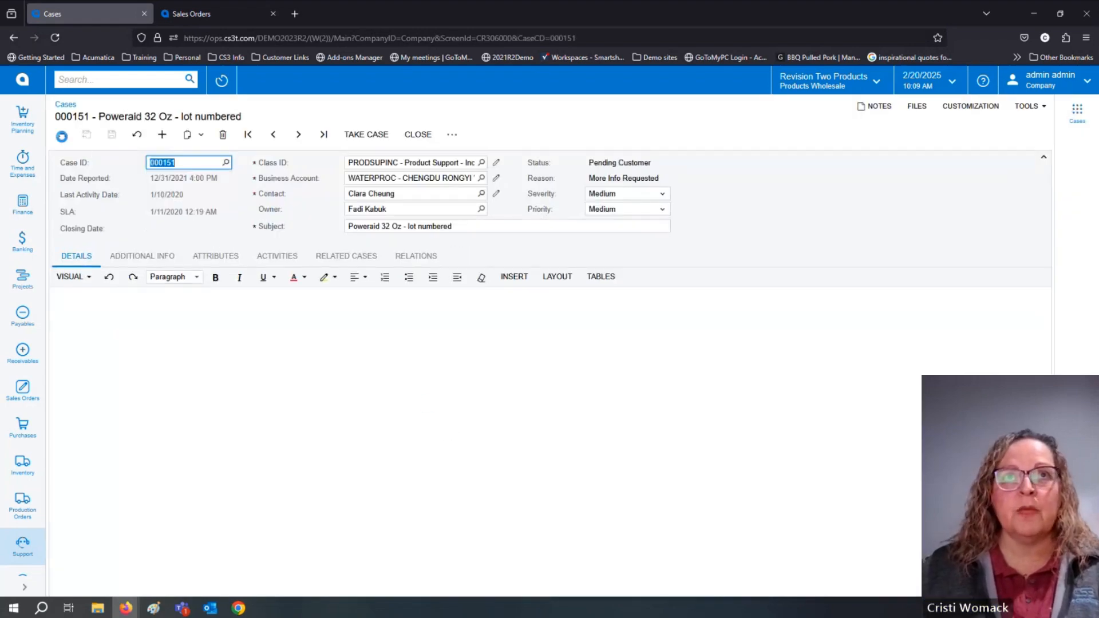
pyautogui.click(62, 134)
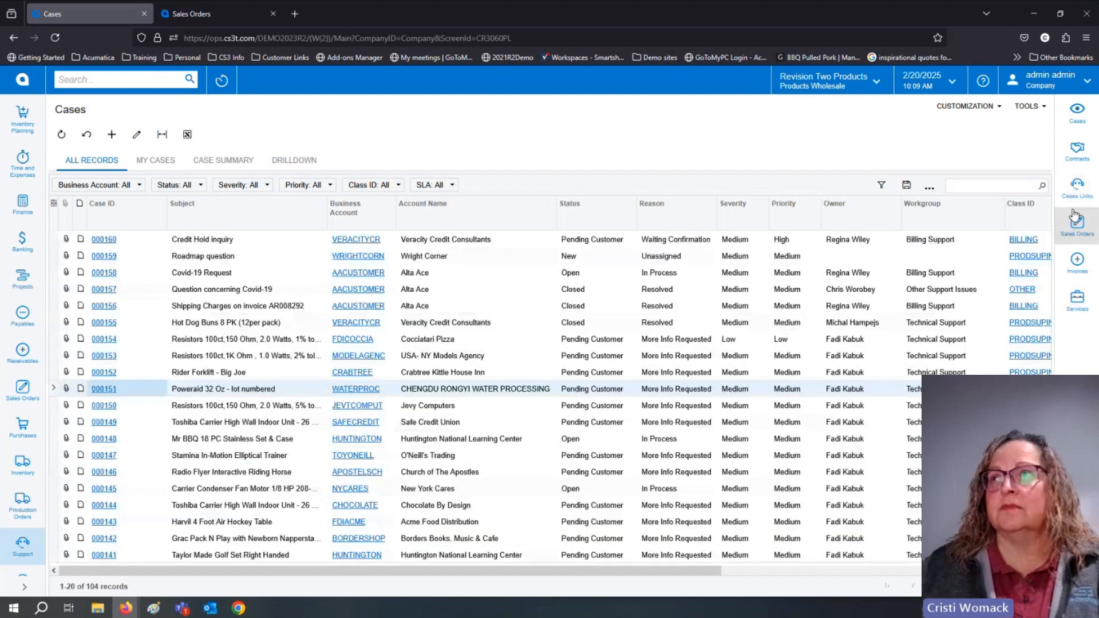
# Preview the Poweraid 32 Oz and Mr BBQ 18 PC Stainless Set cases in the side panel, and collapse the panel.
pyautogui.click(1077, 120)
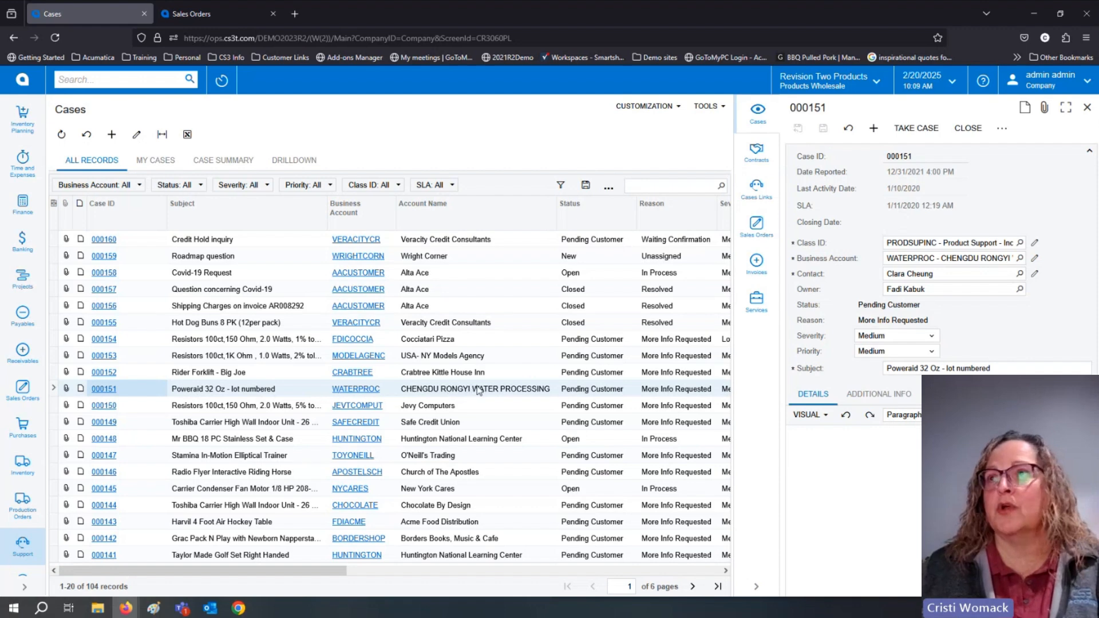
pyautogui.click(436, 440)
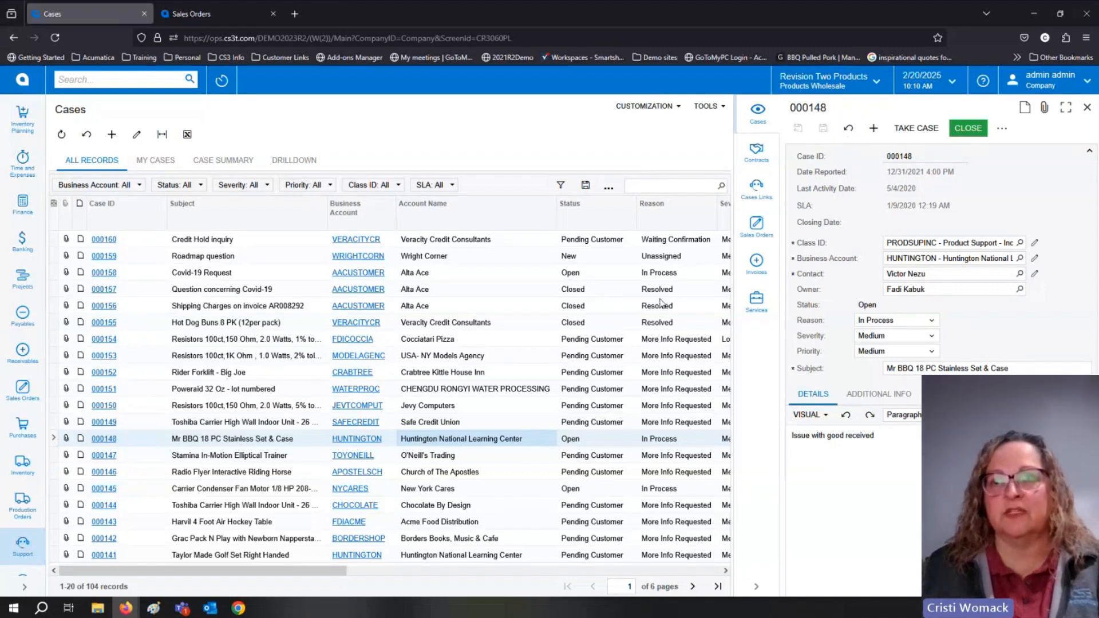
pyautogui.click(756, 587)
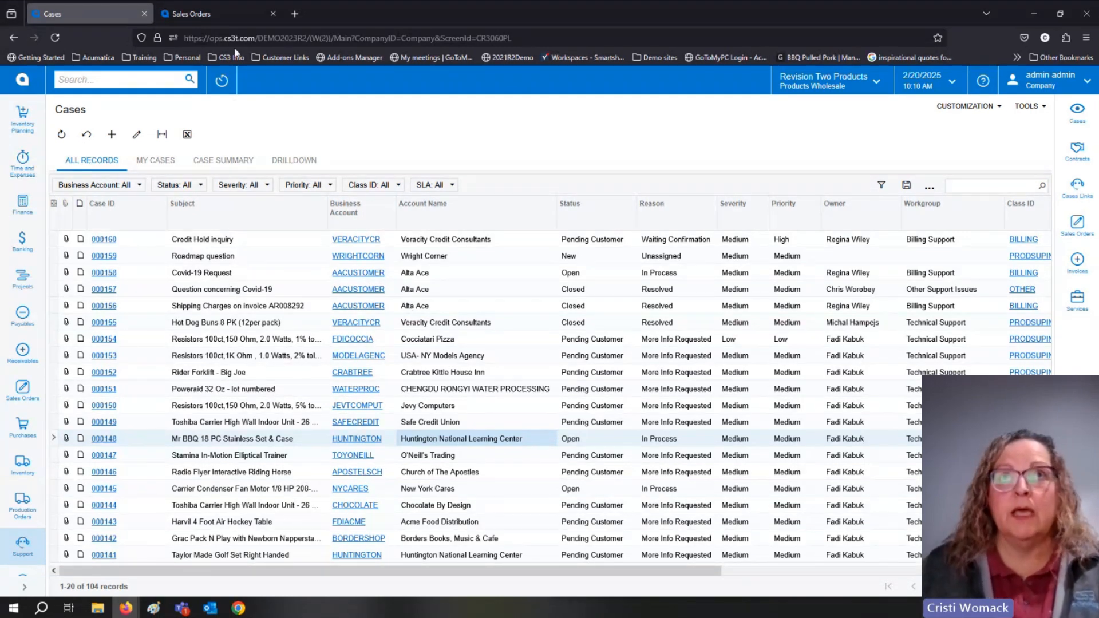
# Switch to the open Keurig sales order and arrange its window side by side with the Sales Quotes window.
pyautogui.click(226, 13)
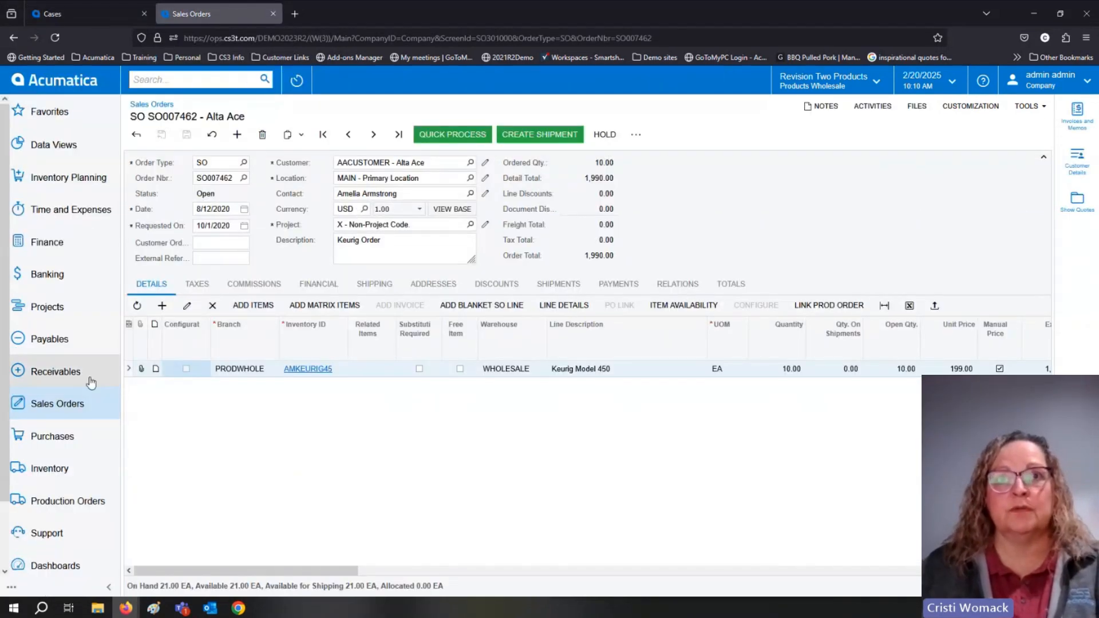
pyautogui.moveTo(596, 13); pyautogui.dragTo(6, 12)
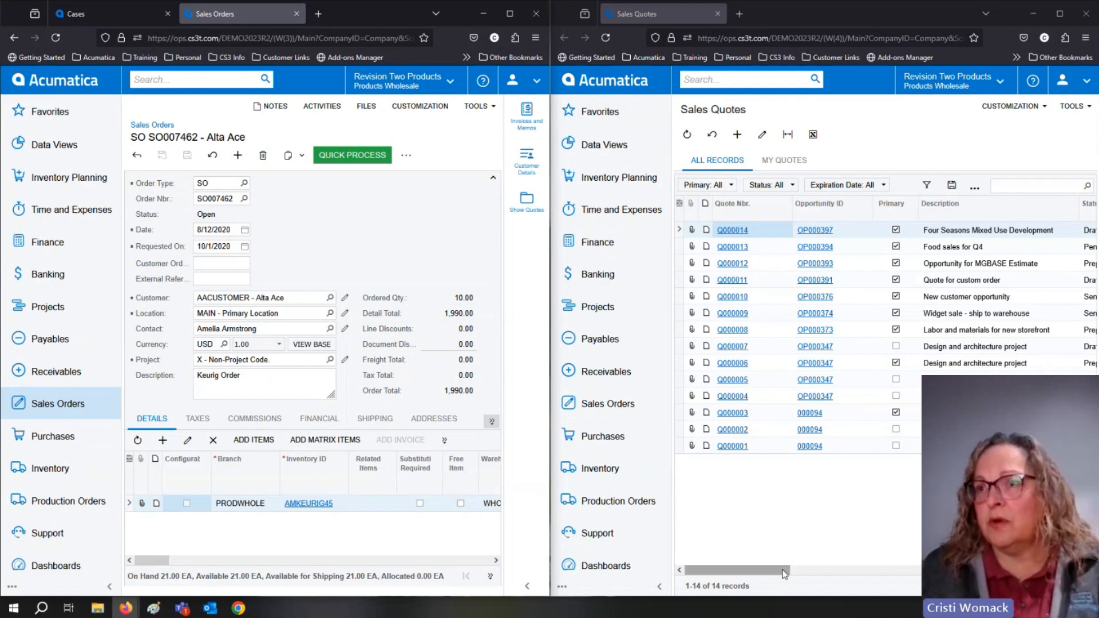
# Filter the Sales Quotes list to account names containing "aac".
pyautogui.moveTo(790, 570); pyautogui.dragTo(869, 577)
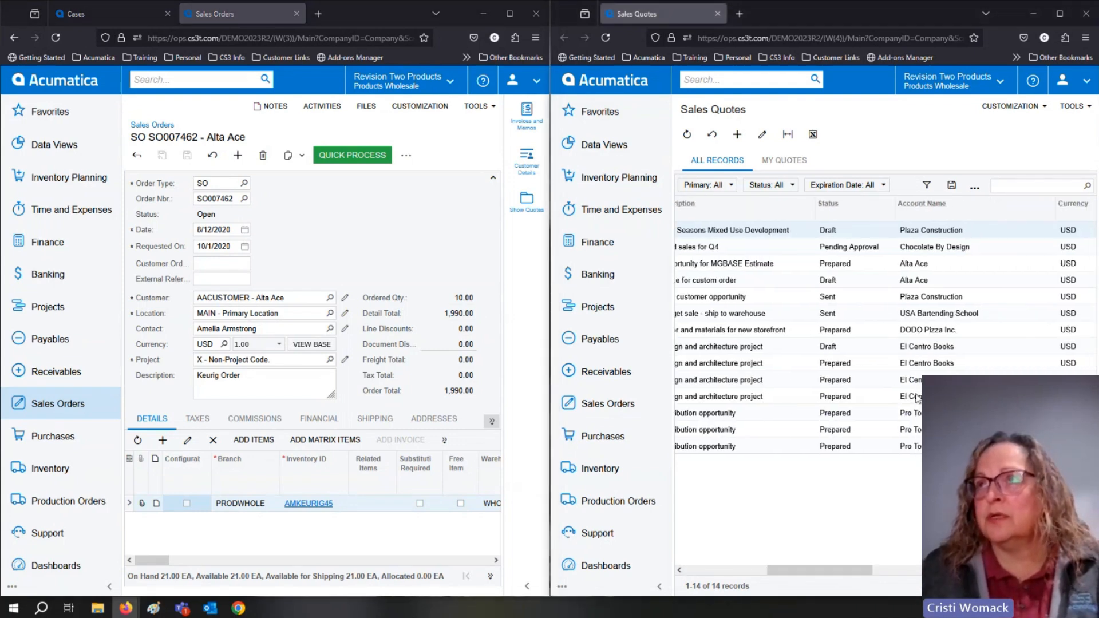
pyautogui.click(929, 215)
pyautogui.write('aac')
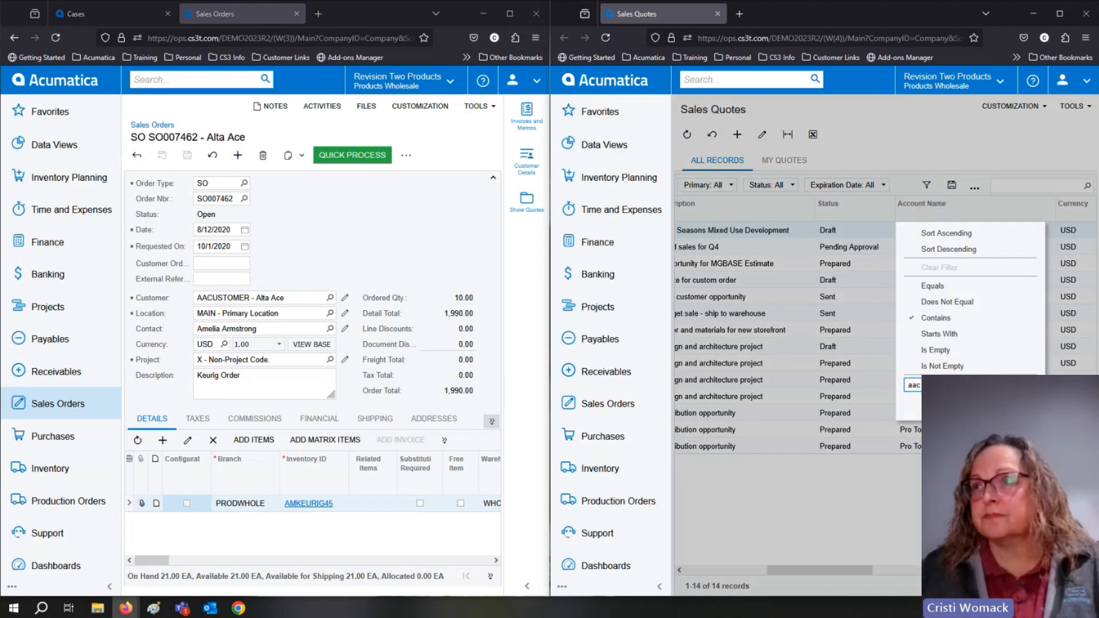
pyautogui.press('Return')
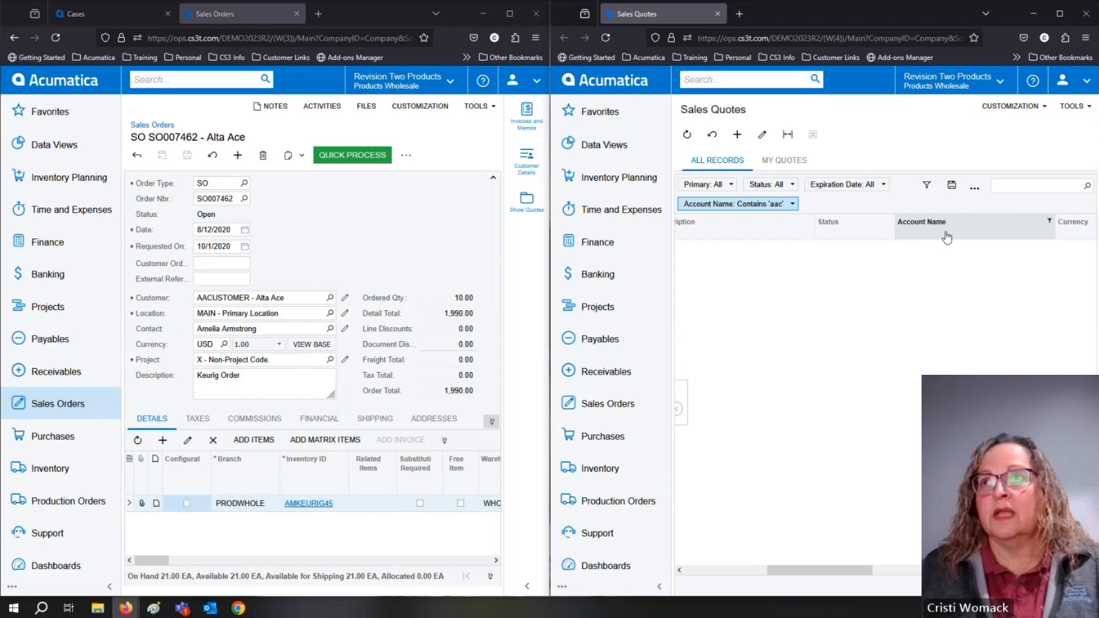
# Clear the "aac" account name filter on the Sales Quotes list and filter it to account names containing "alta".
pyautogui.click(946, 235)
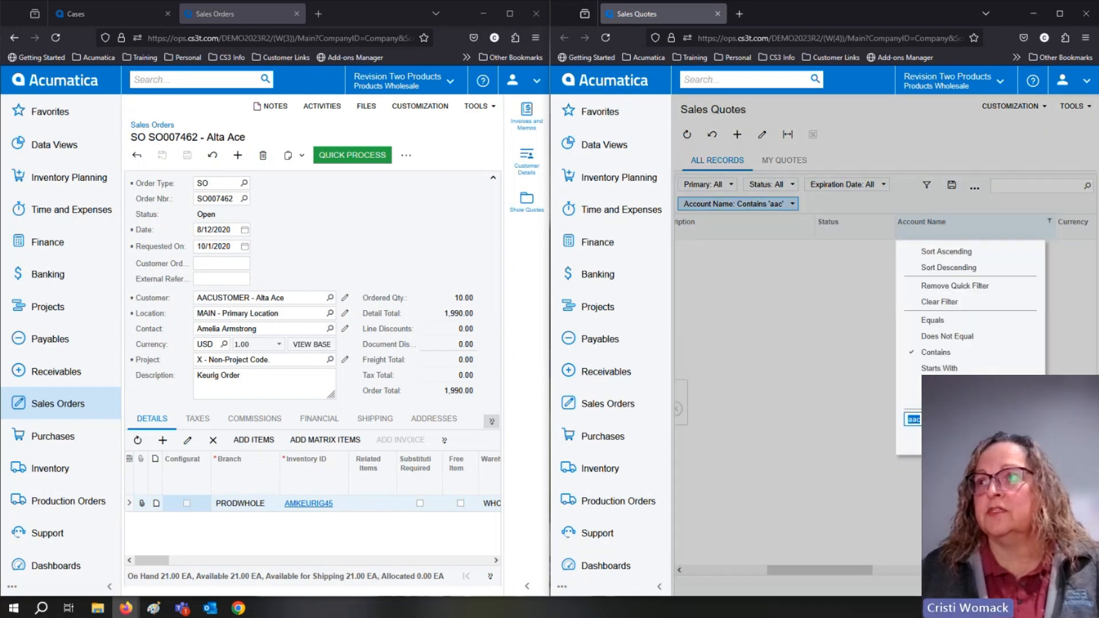
pyautogui.click(980, 441)
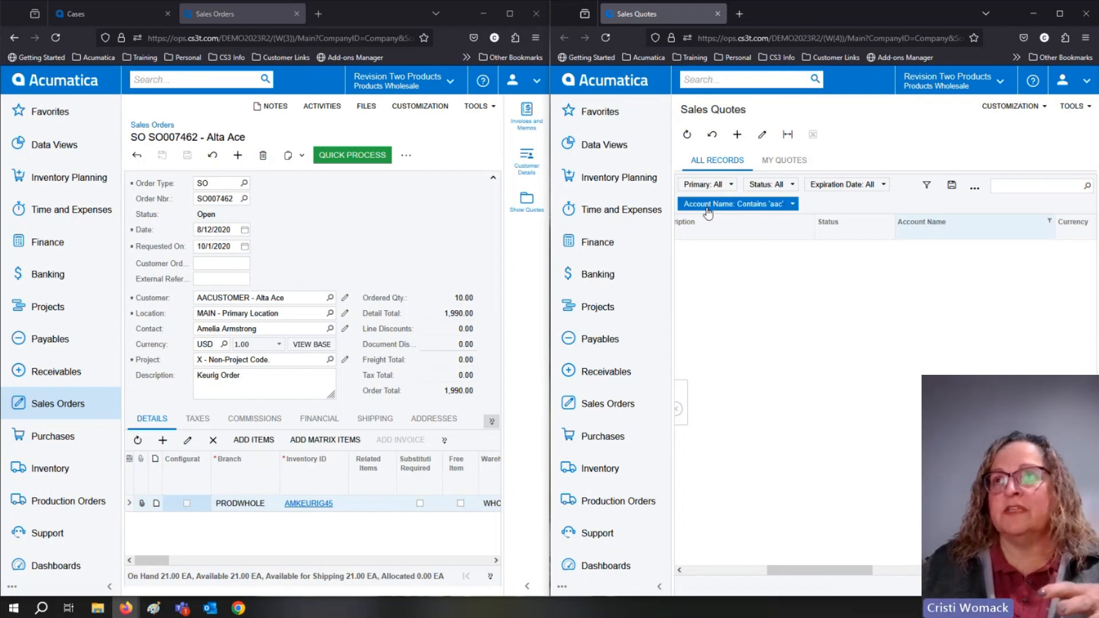
pyautogui.click(793, 204)
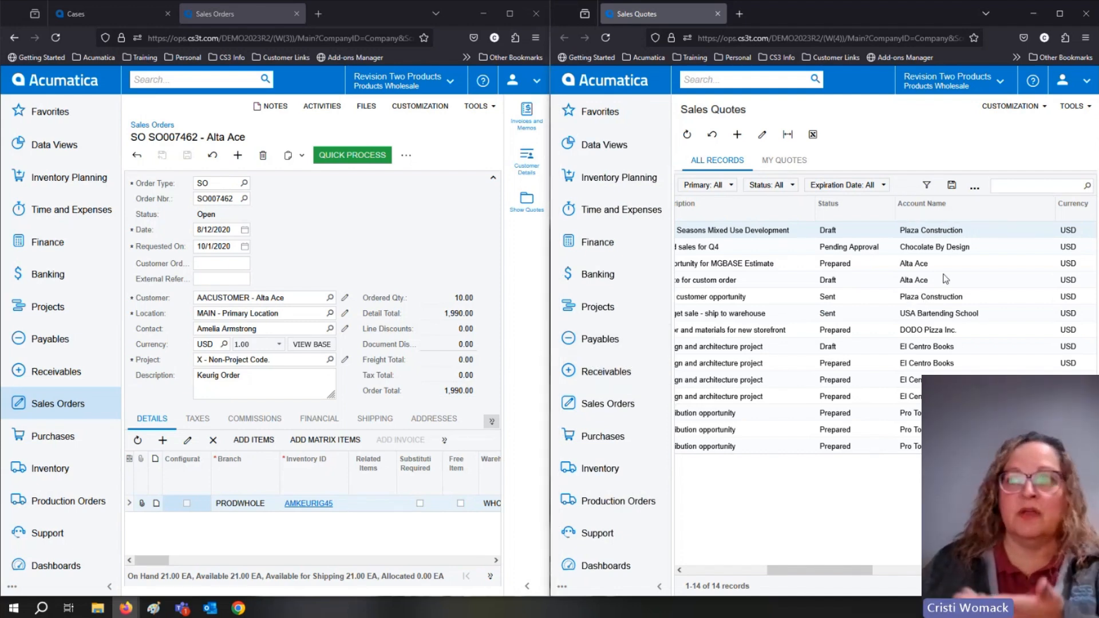
pyautogui.click(945, 213)
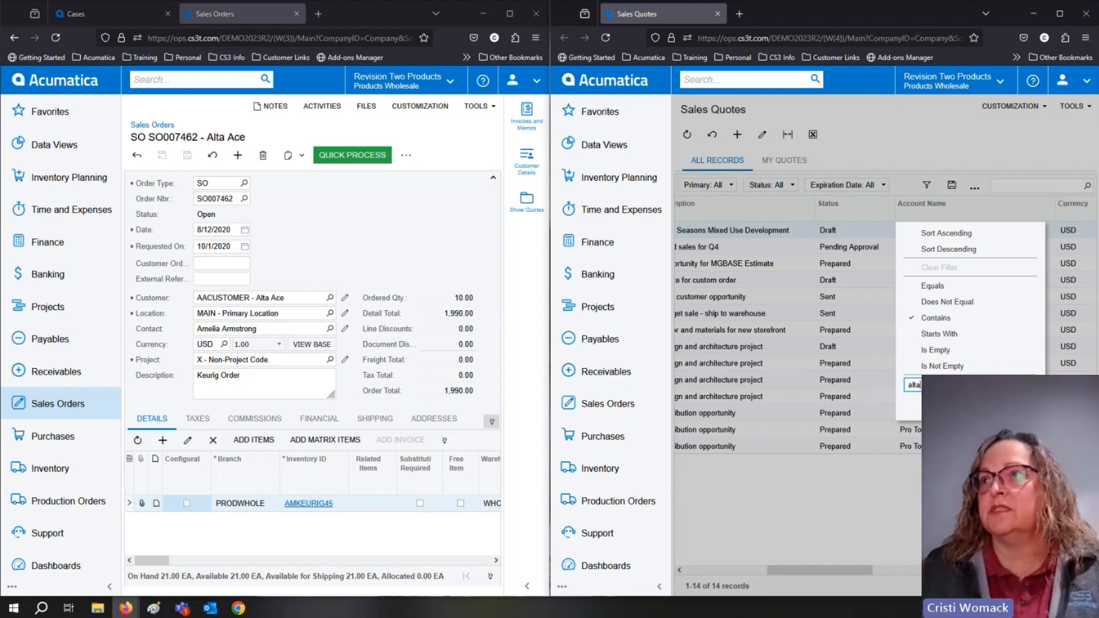
pyautogui.click(973, 406)
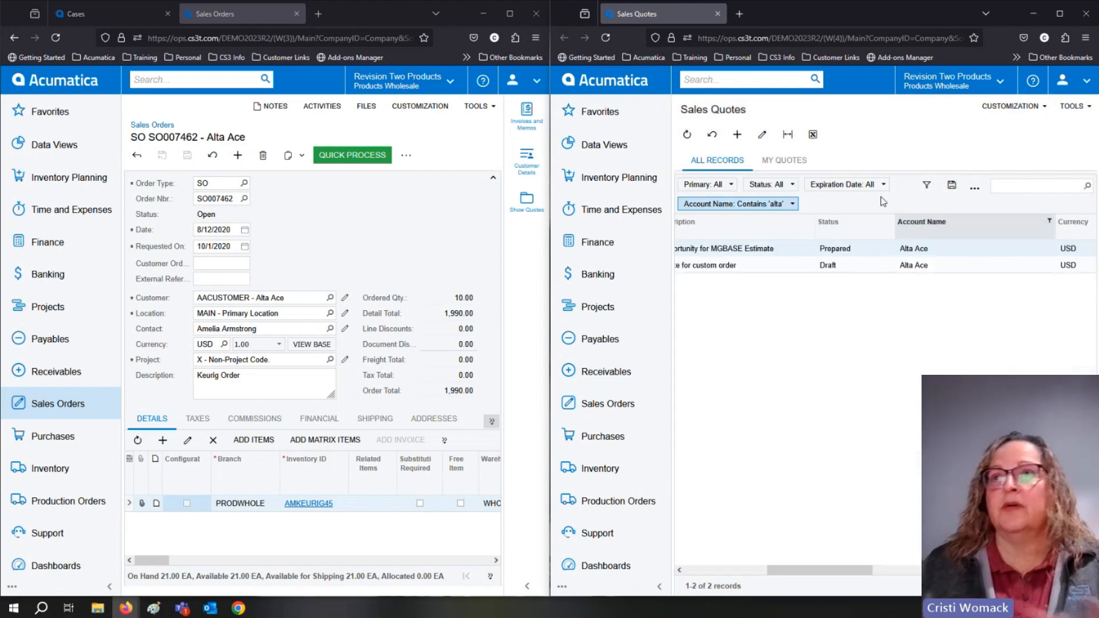
pyautogui.moveTo(818, 573); pyautogui.dragTo(737, 572)
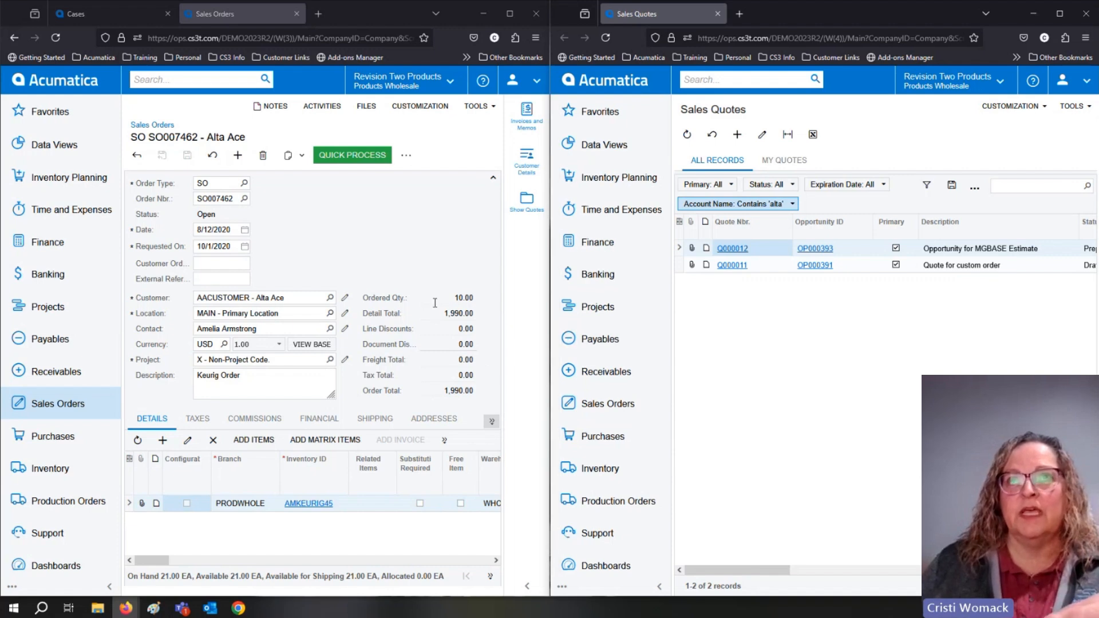
# Maximize the sales order window, collapse the main menu and open quote QT000816 in a widened Show Quotes side panel.
pyautogui.click(510, 13)
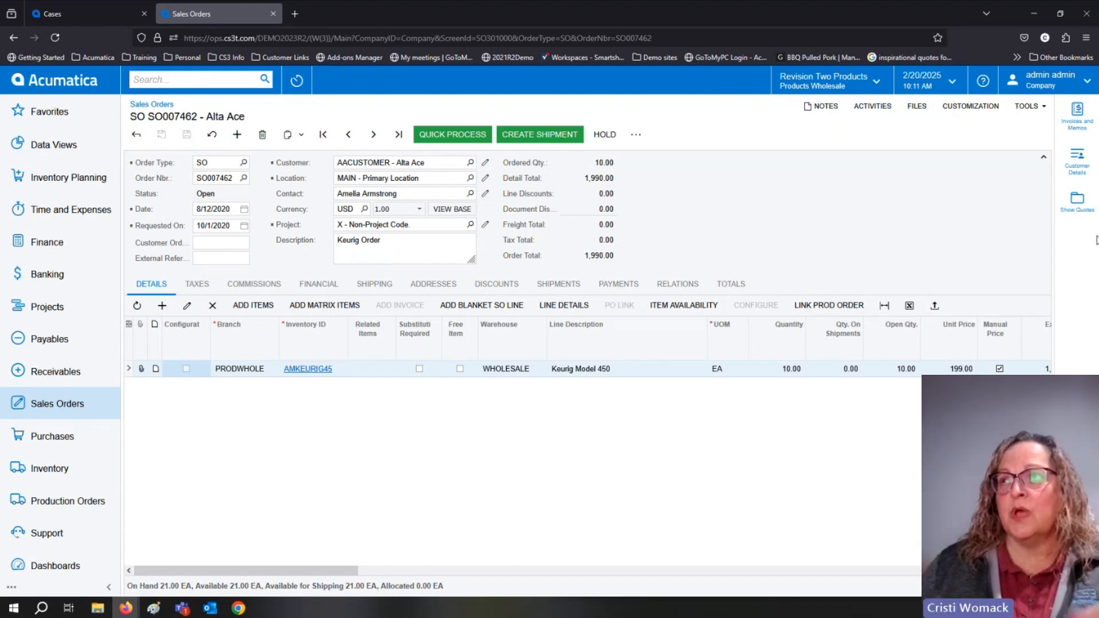
pyautogui.click(1079, 201)
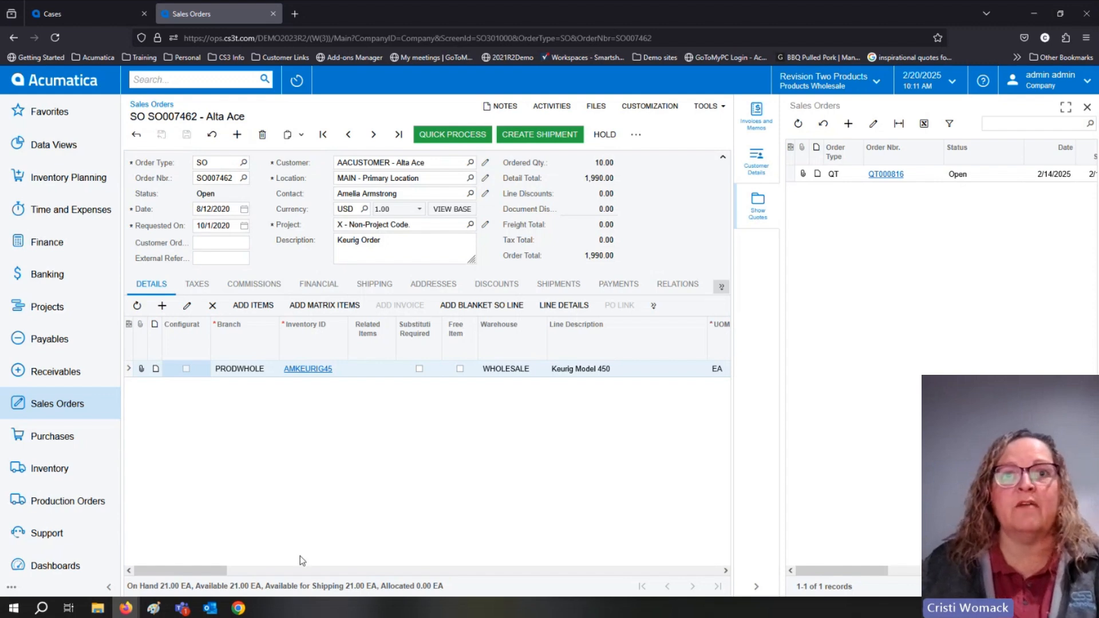
pyautogui.click(109, 588)
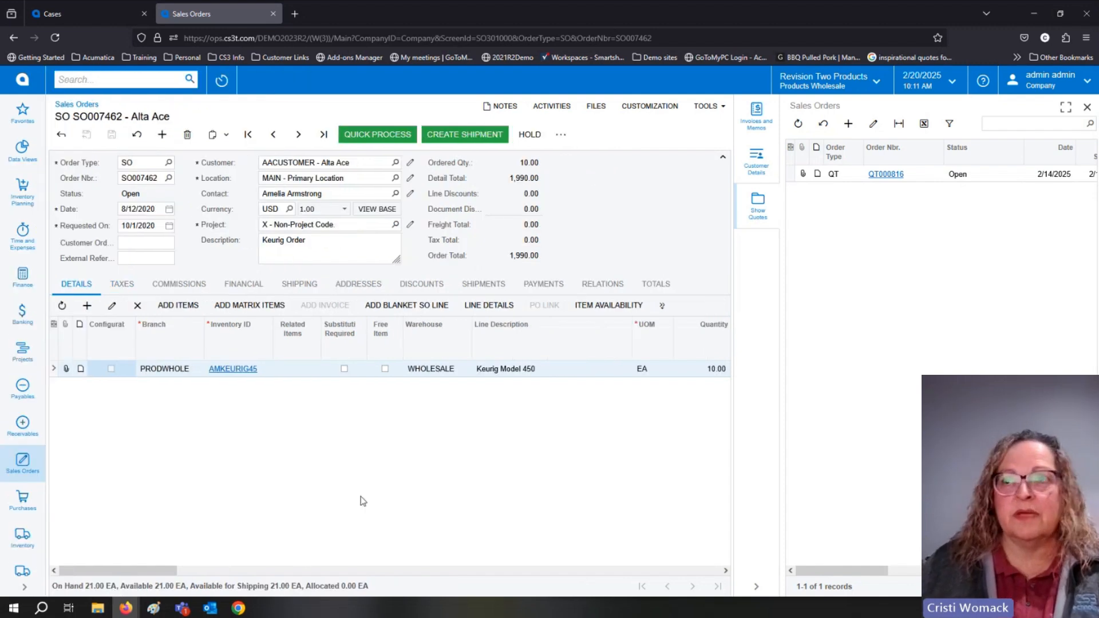
pyautogui.click(888, 179)
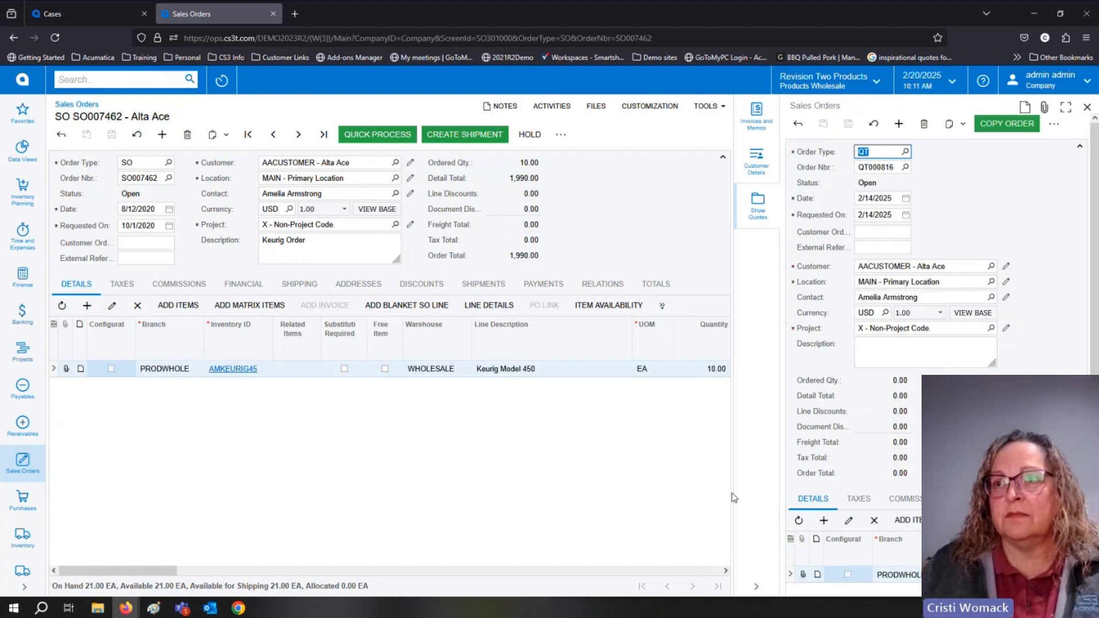
pyautogui.moveTo(734, 497); pyautogui.dragTo(591, 501)
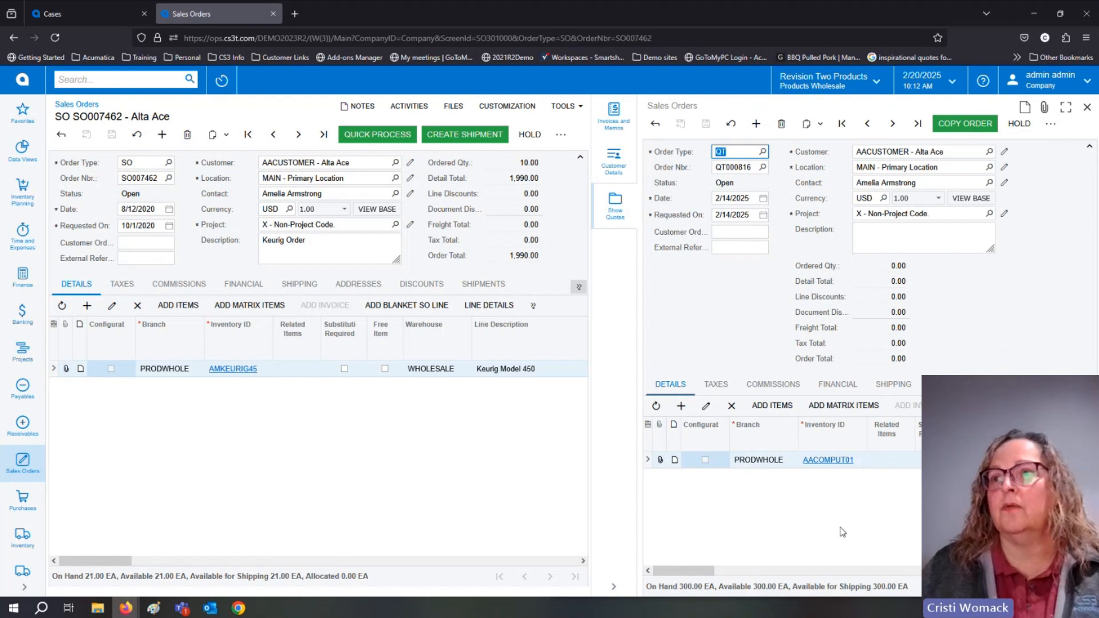
# Set the quantity of the quote's AACOMPUT01 line to 5, save the quote and return to the quotes list in the side panel.
pyautogui.moveTo(716, 574); pyautogui.dragTo(781, 578)
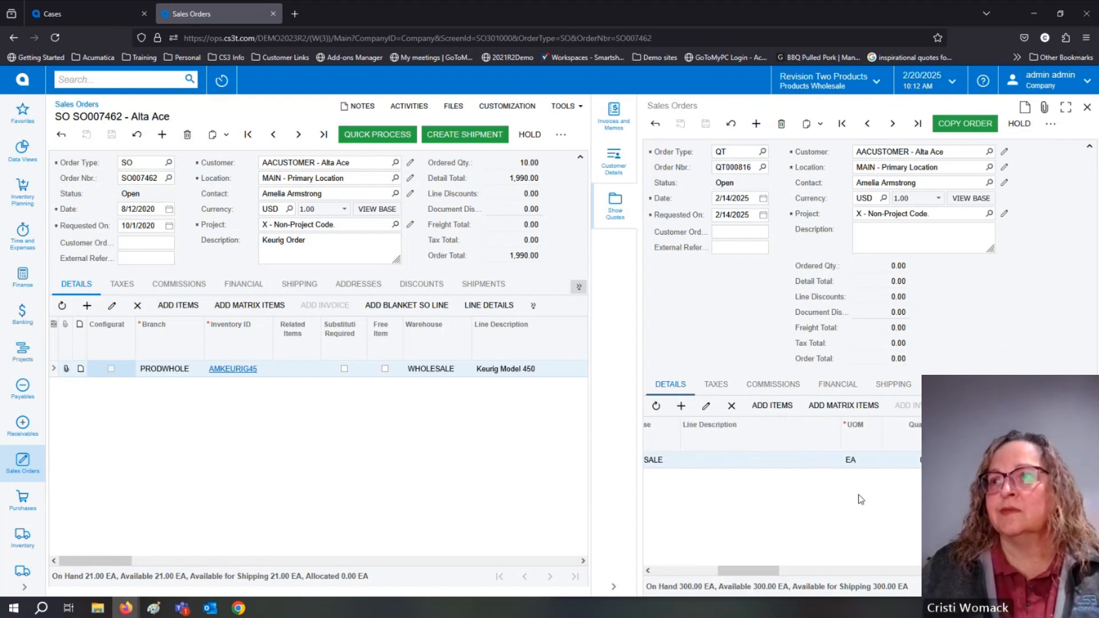
pyautogui.click(919, 462)
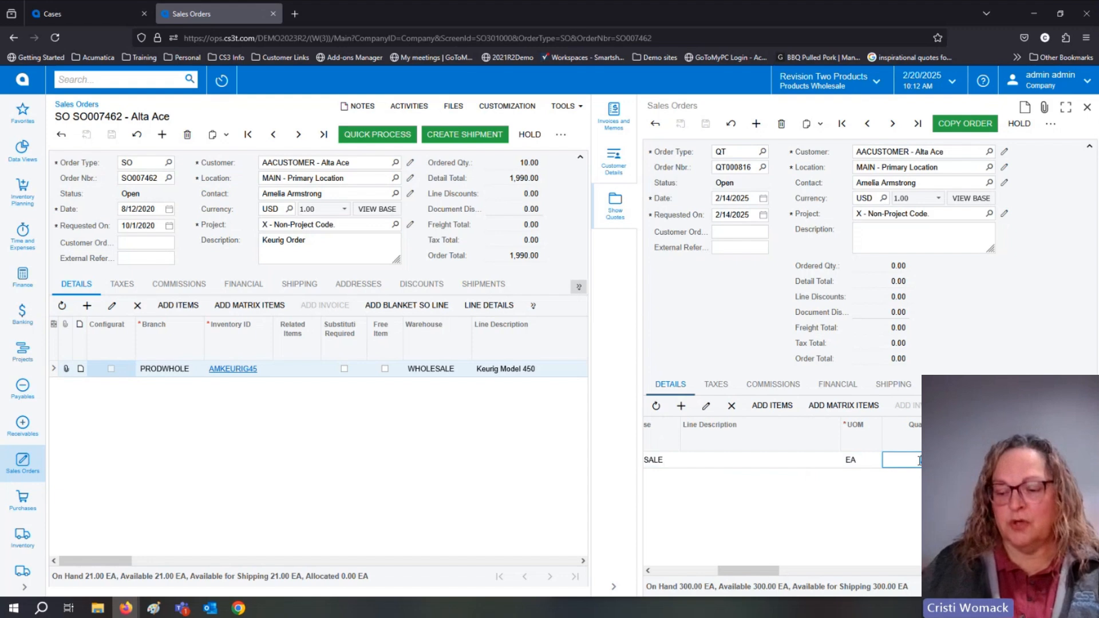
pyautogui.press('Tab')
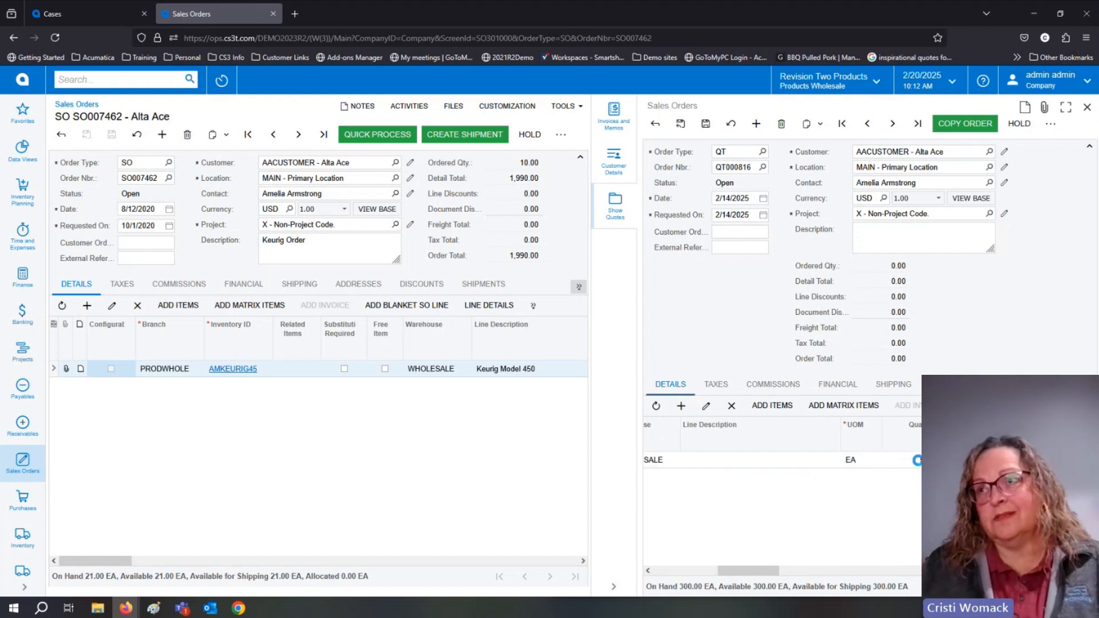
pyautogui.click(706, 124)
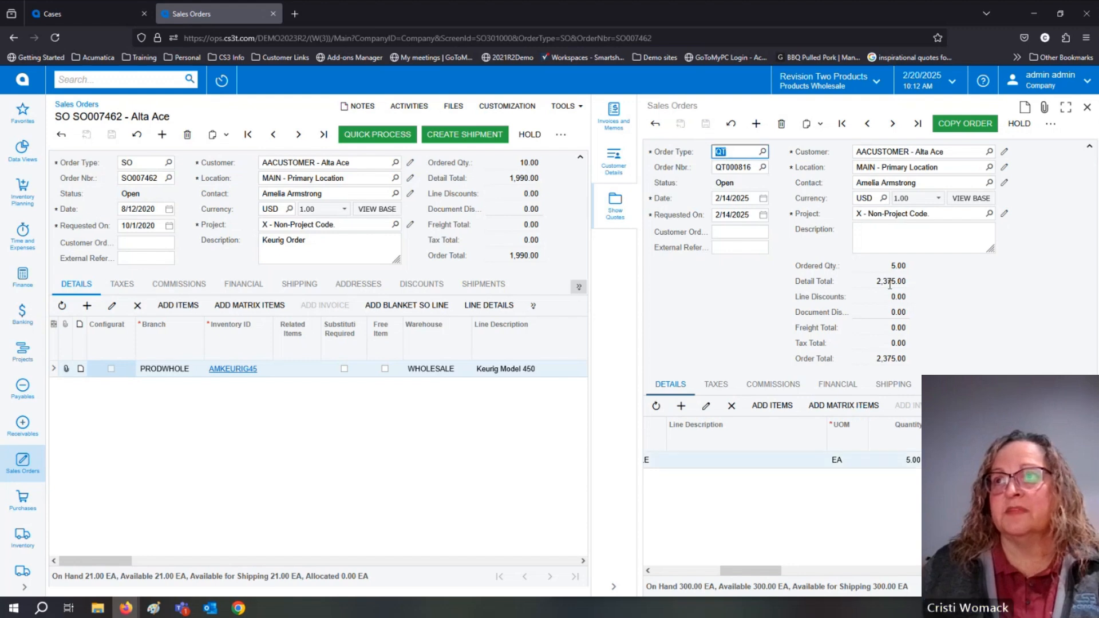
pyautogui.click(656, 124)
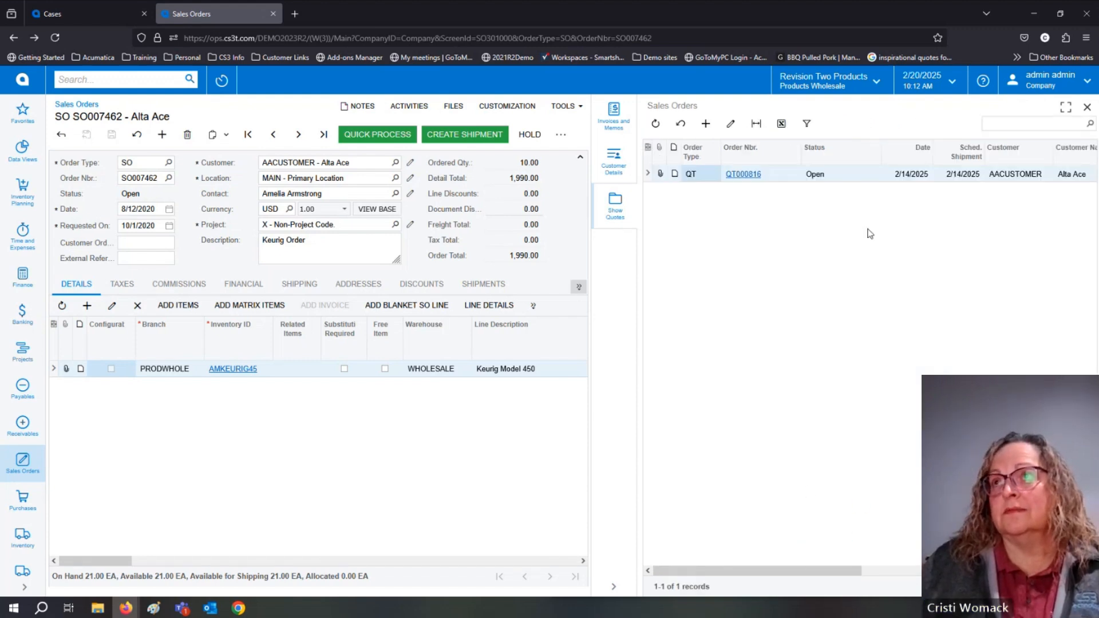
pyautogui.moveTo(855, 571); pyautogui.dragTo(1005, 571)
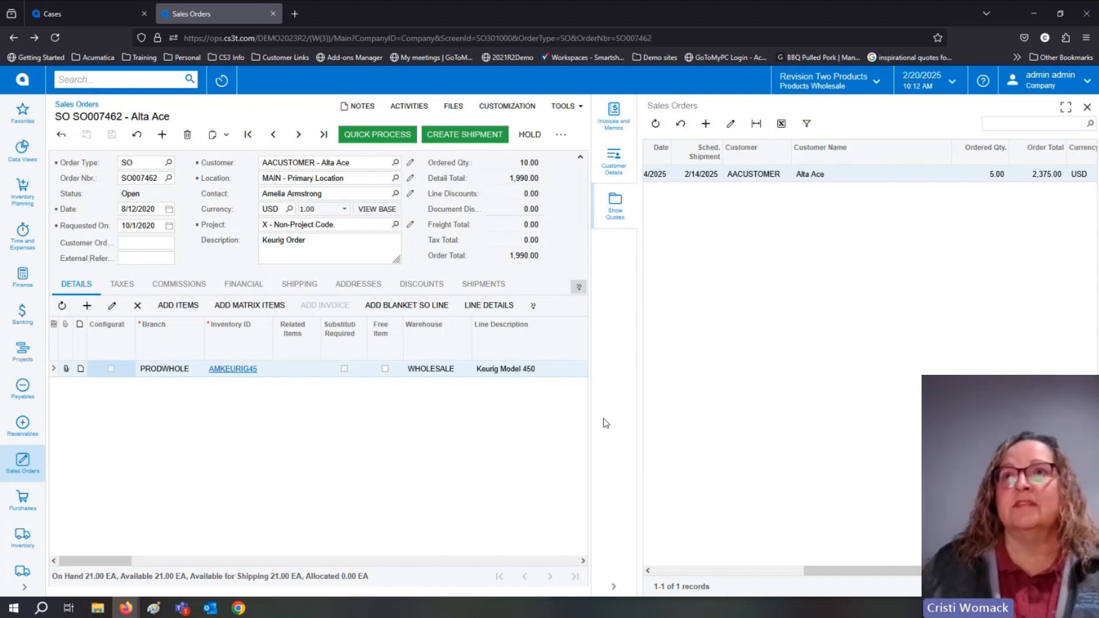
# Try to show the order's Invoices and Memos in the side panel.
pyautogui.click(618, 130)
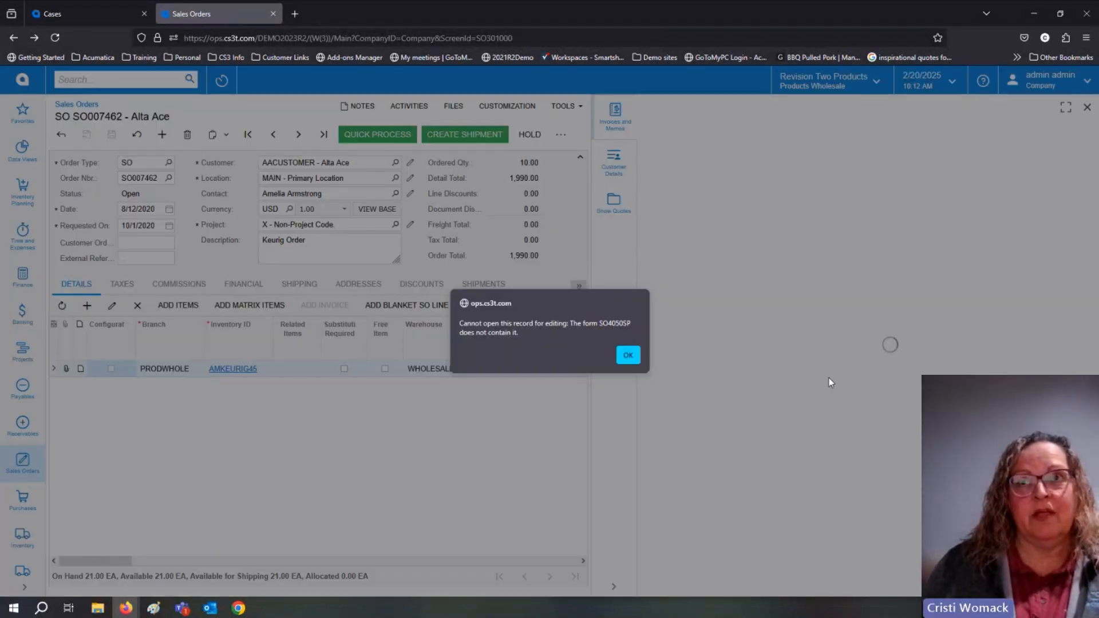
pyautogui.click(627, 355)
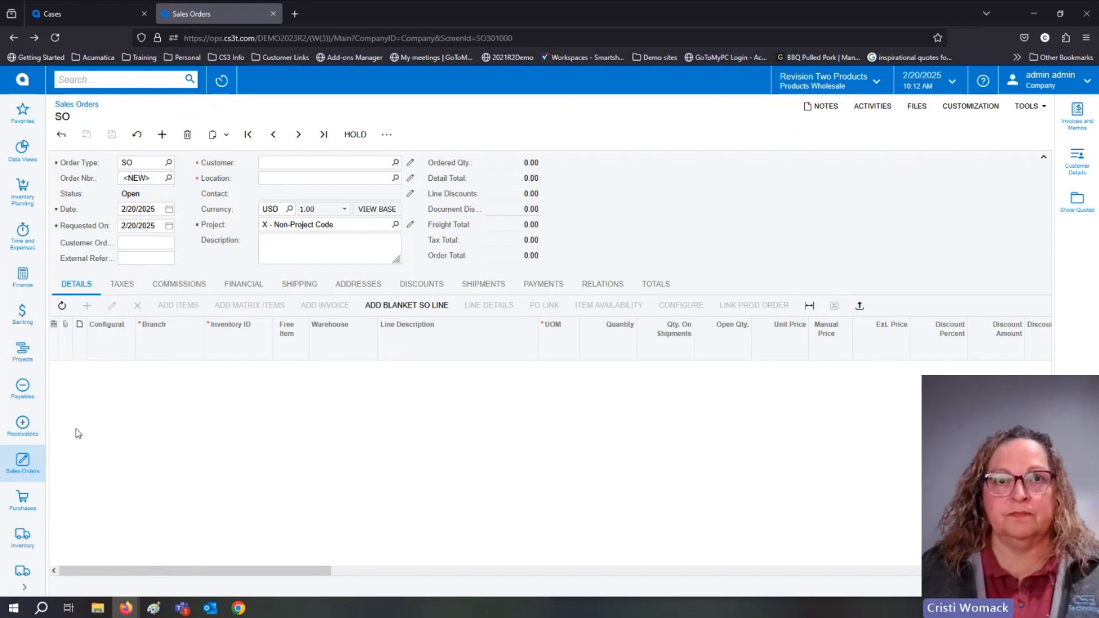
# Expand the main menu and open Customization Projects from the Customization workspace.
pyautogui.click(20, 589)
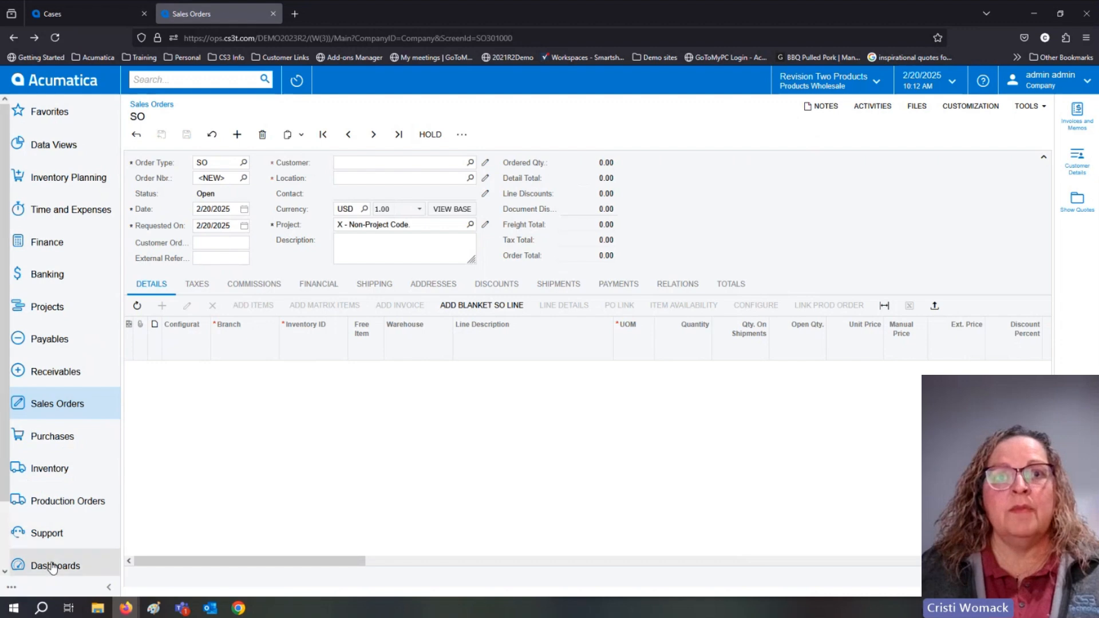
pyautogui.scroll(-2, 53, 550)
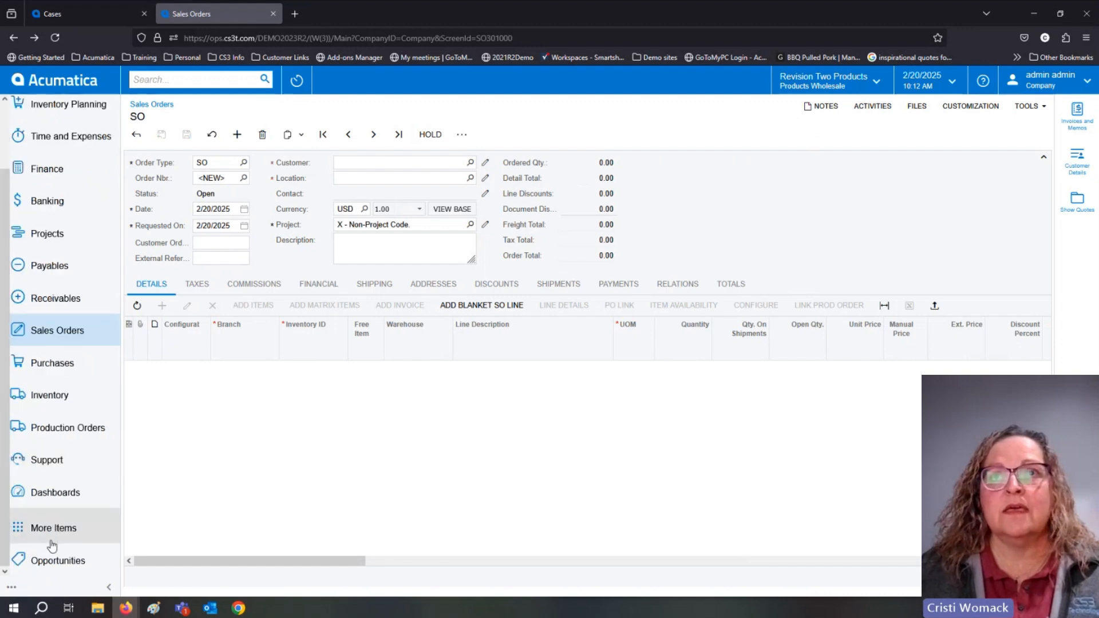
pyautogui.click(52, 541)
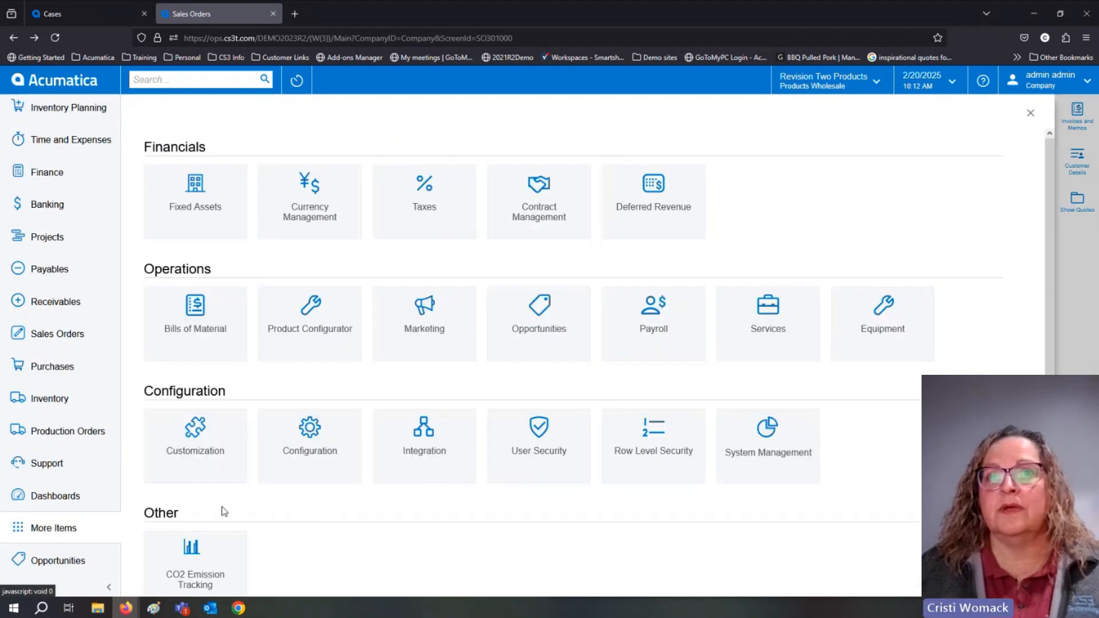
pyautogui.click(202, 463)
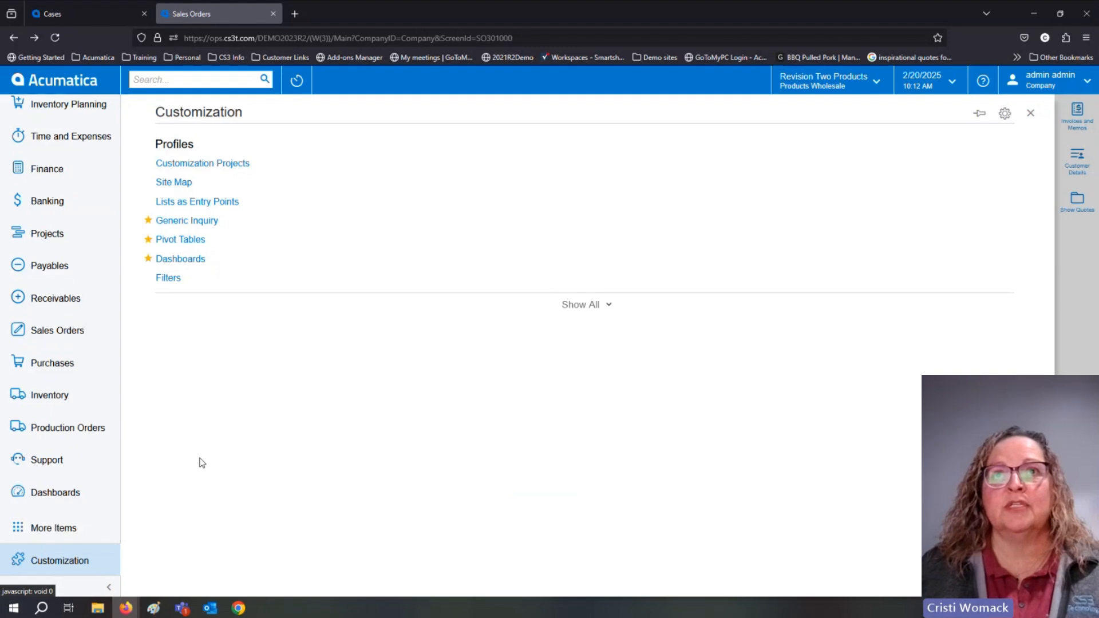
pyautogui.click(192, 163)
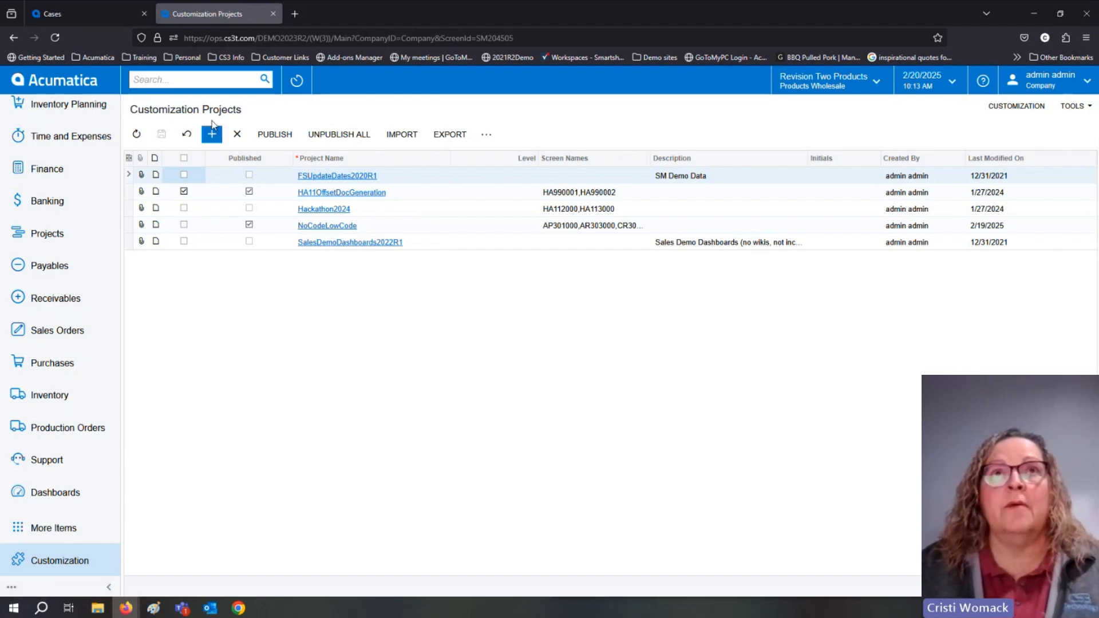
# Switch to the Cases browser tab and open customer AACUSTOMER from the Customers list in Receivables.
pyautogui.click(94, 13)
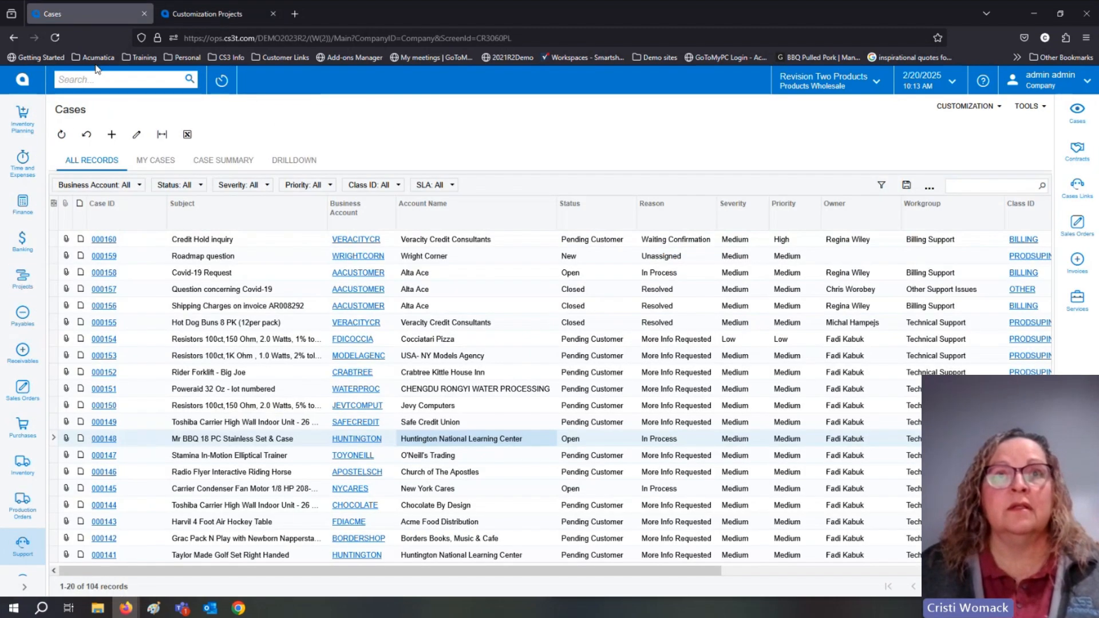
pyautogui.click(24, 587)
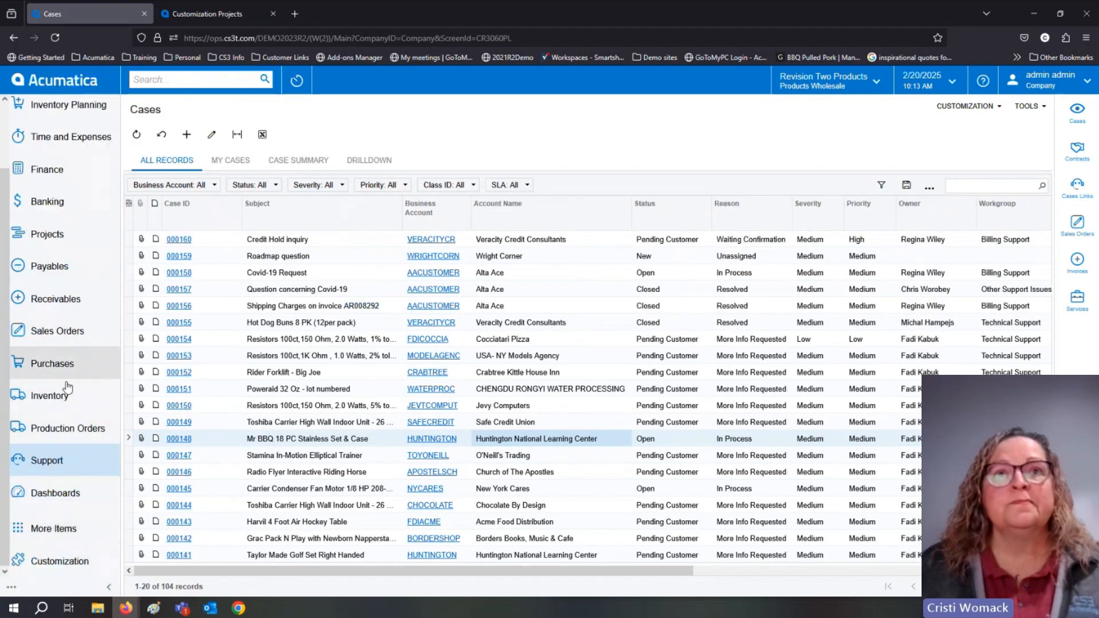
pyautogui.click(51, 299)
pyautogui.click(172, 278)
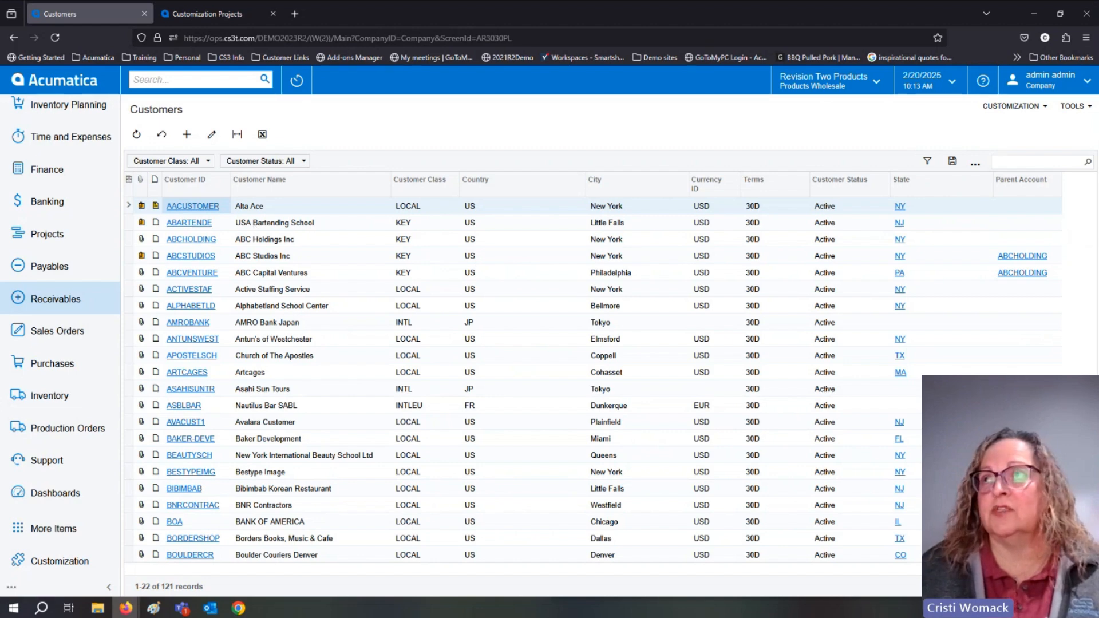
pyautogui.click(180, 207)
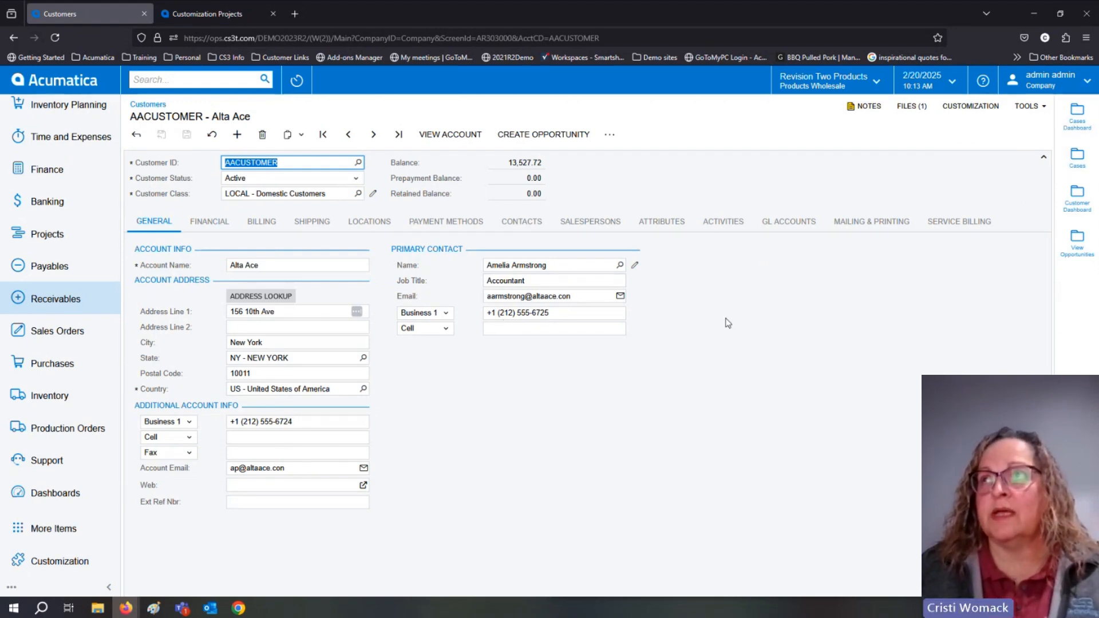
# Show the customer's Cases Dashboard in the side panel, drill into All Cases and return to the customer record.
pyautogui.click(1078, 114)
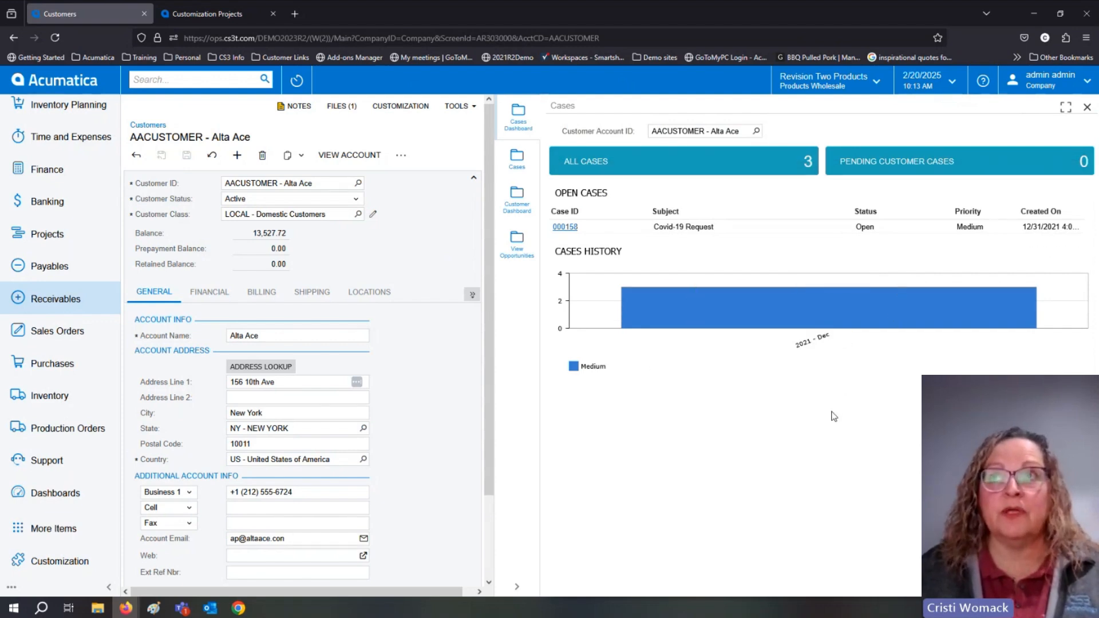
pyautogui.click(727, 158)
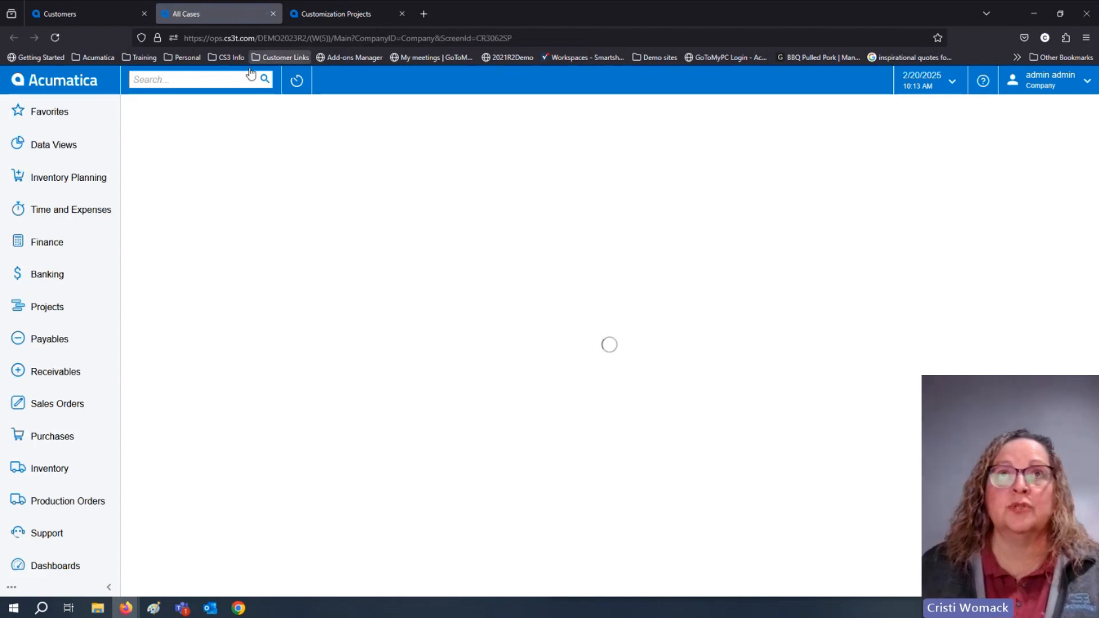
pyautogui.click(112, 13)
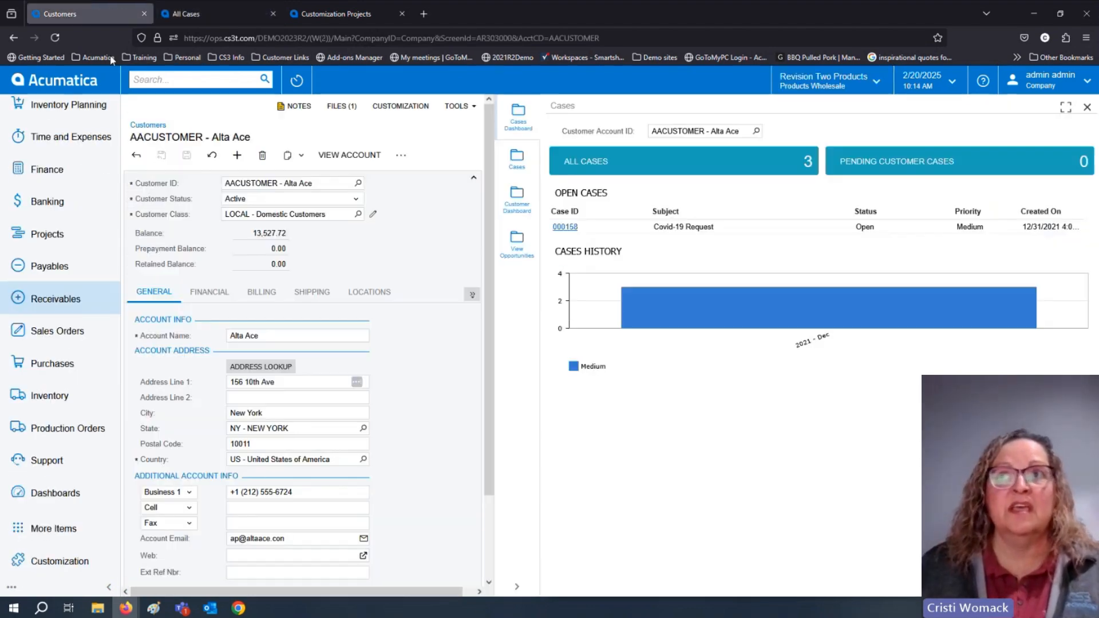
# Compare the customer's Cases side panel with the All Cases drilldown, and show the Customer Dashboard beside the customer record.
pyautogui.click(523, 163)
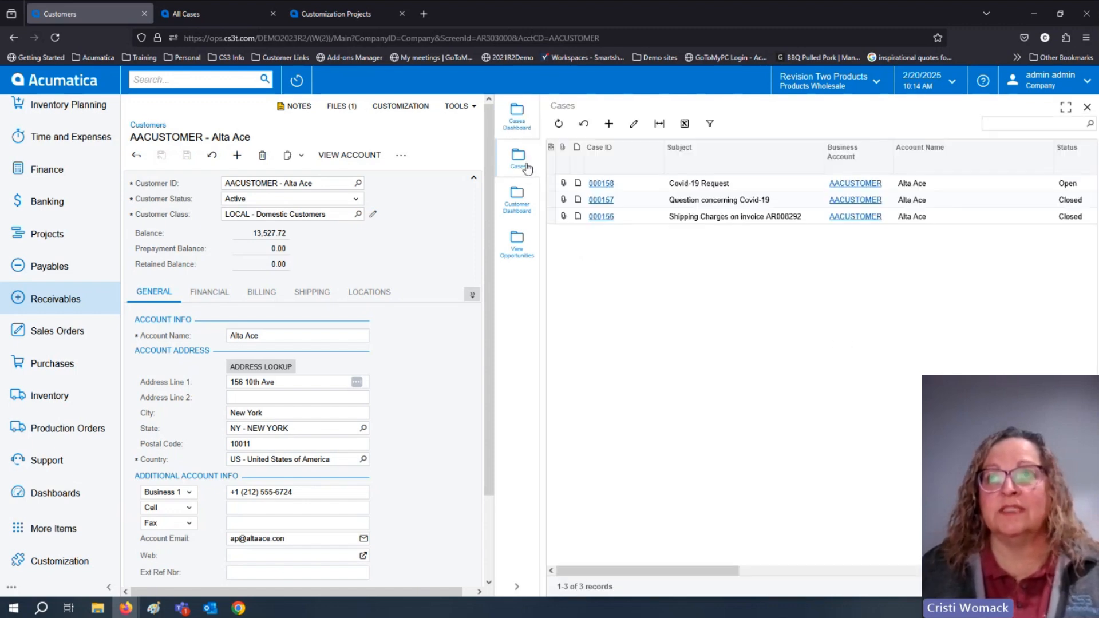
pyautogui.click(222, 15)
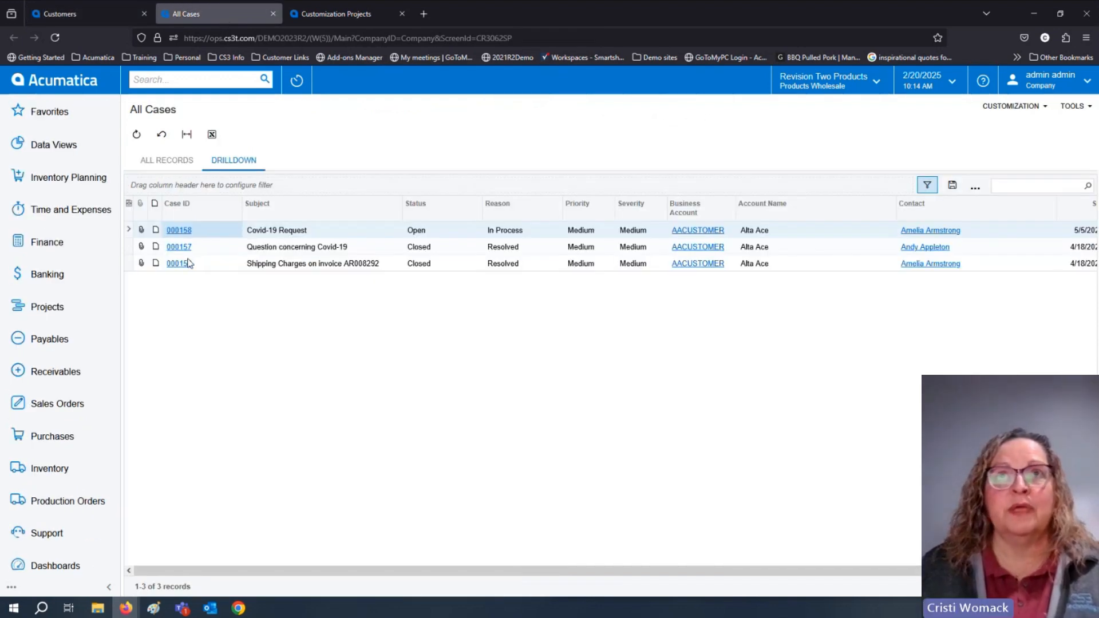
pyautogui.click(97, 16)
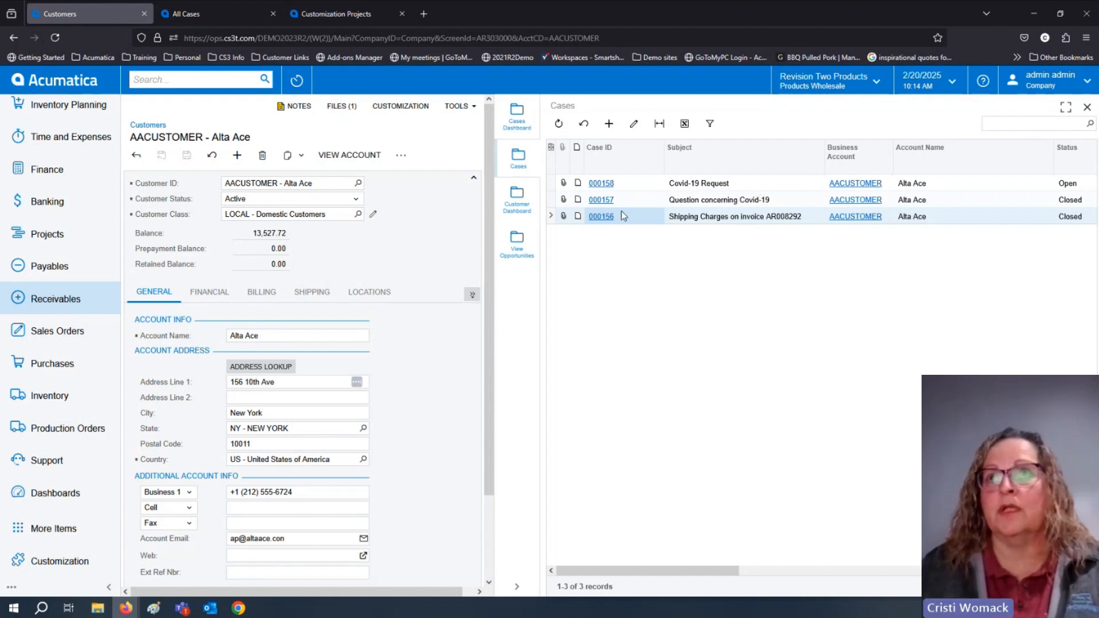
pyautogui.click(513, 209)
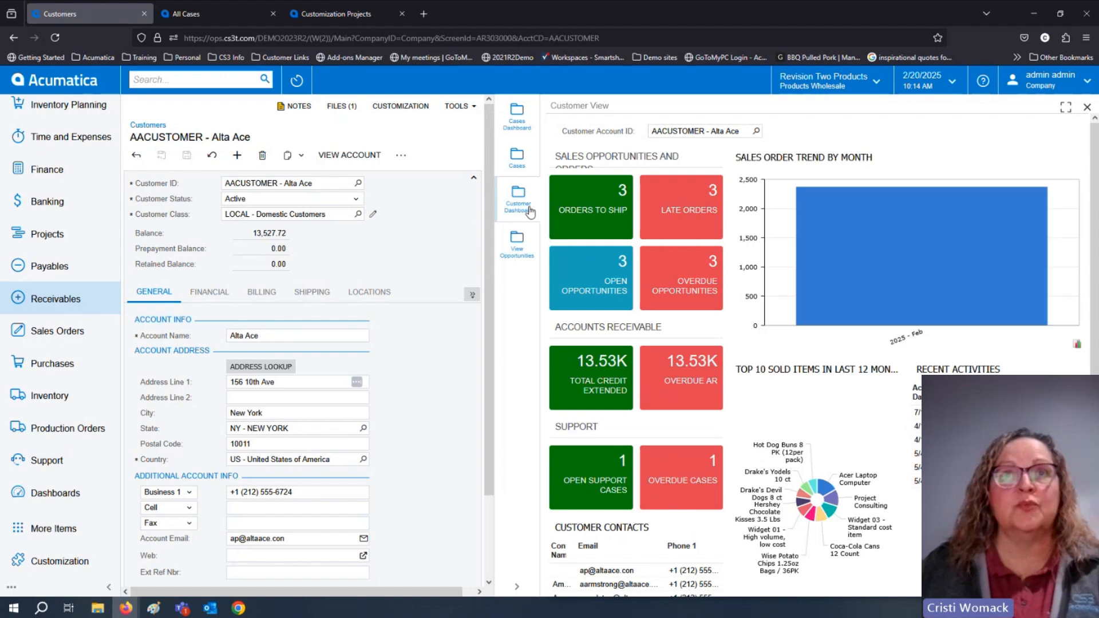
# Open the Customer View home dashboard in the All Cases browser tab and return to the Customers tab.
pyautogui.click(226, 9)
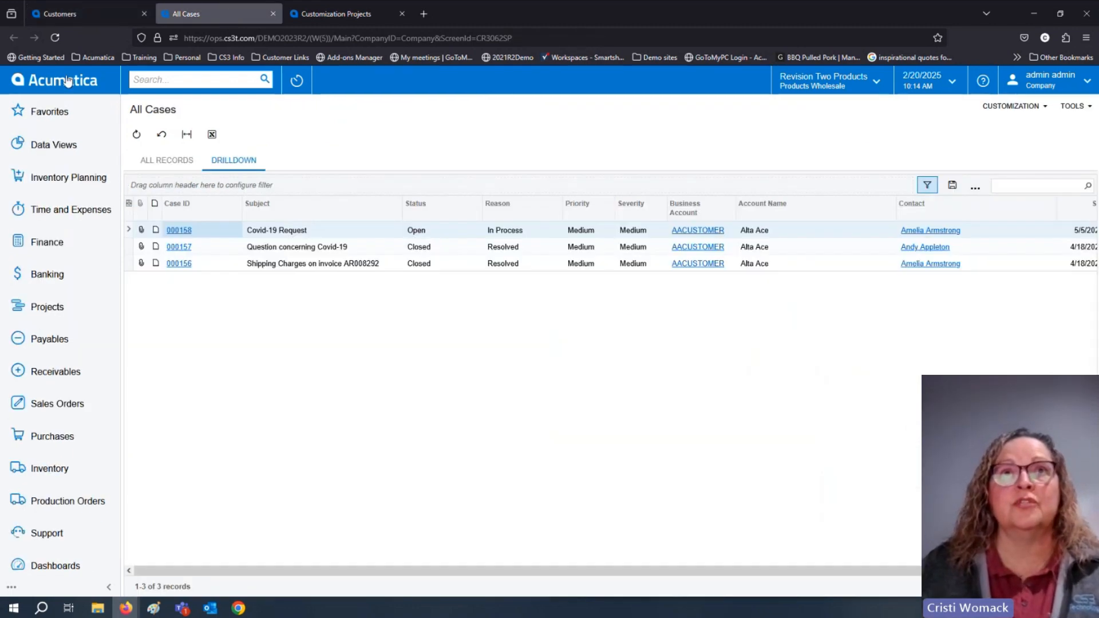
pyautogui.click(60, 84)
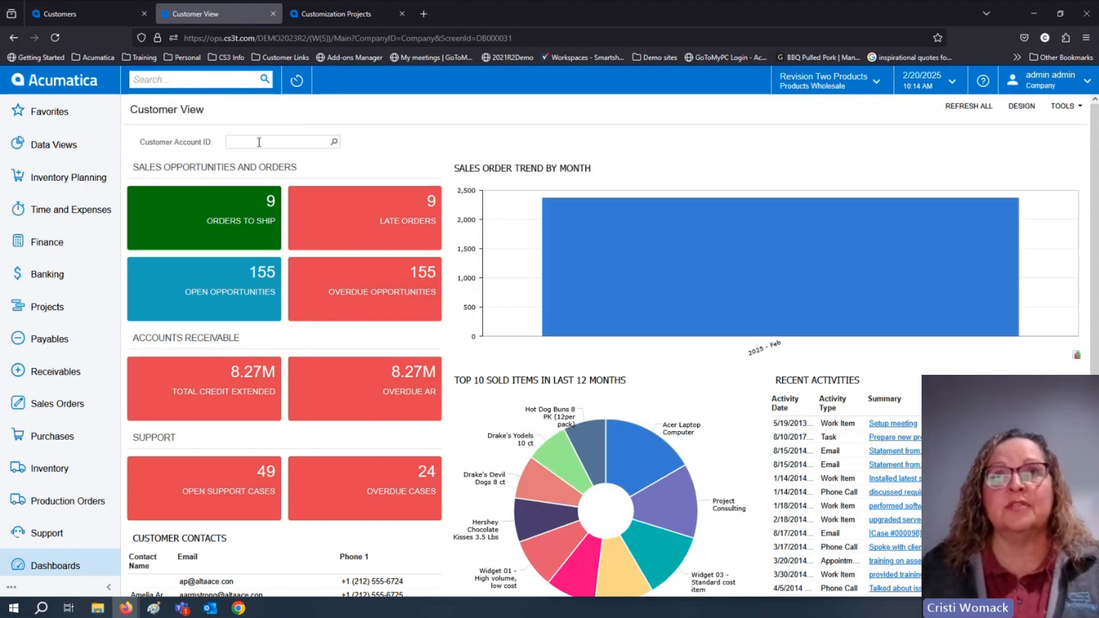
pyautogui.click(108, 6)
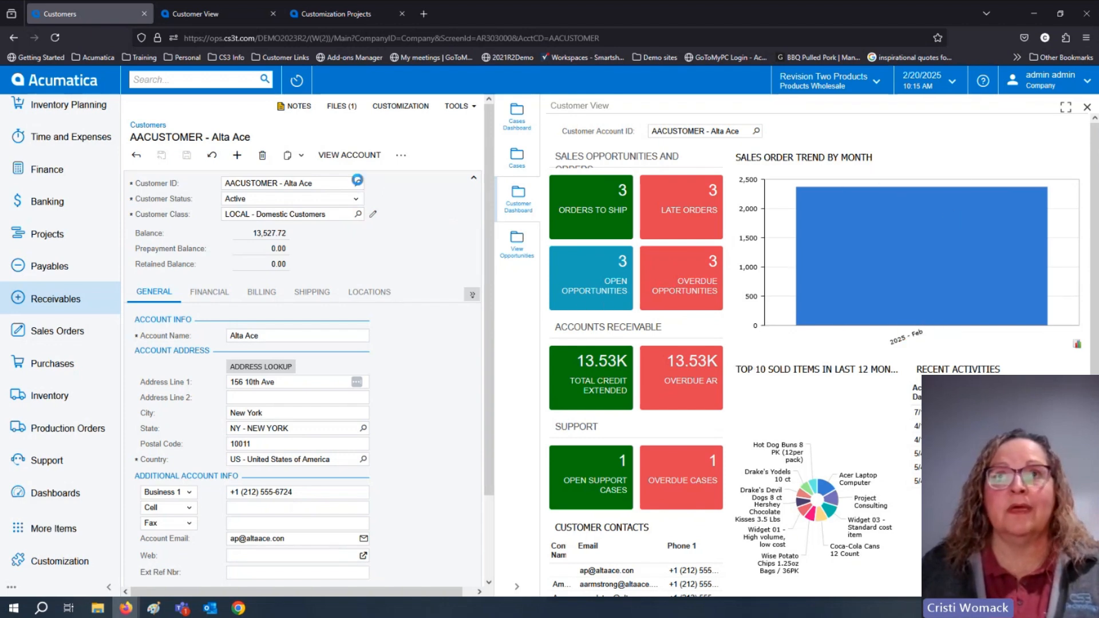
# Change the customer record to ABARTENDE with the Customer Dashboard beside it, and decline the browser's offer to save the address.
pyautogui.click(357, 180)
pyautogui.click(286, 275)
pyautogui.click(158, 225)
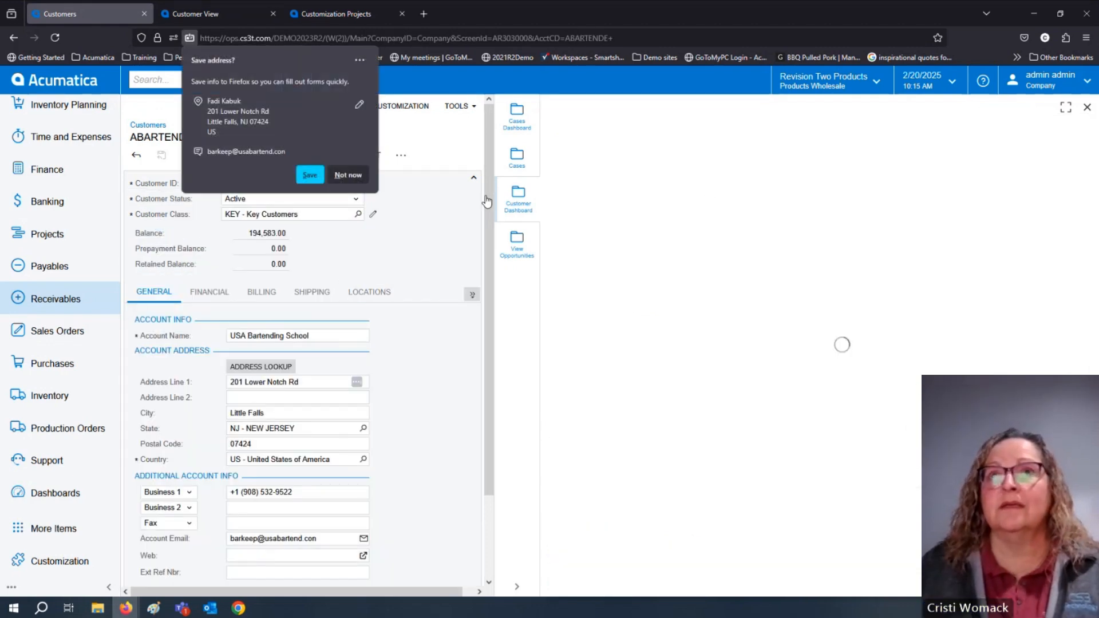
pyautogui.click(348, 175)
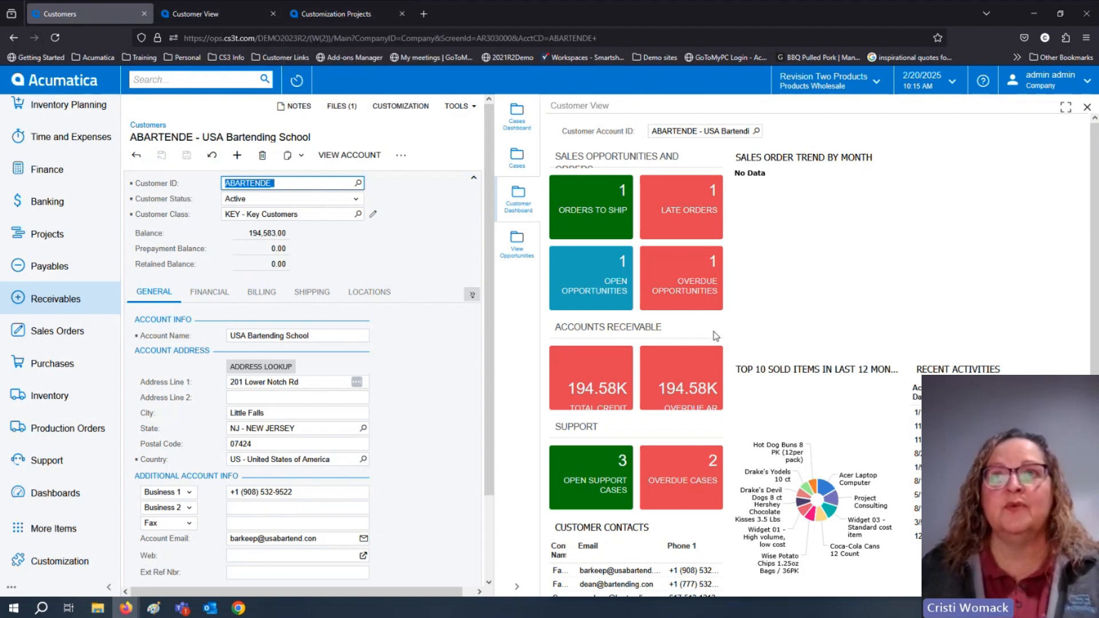
# View the customer's opportunities in the side panel, and preview the Create Opportunity form with the panel collapsed, without saving a record.
pyautogui.click(523, 248)
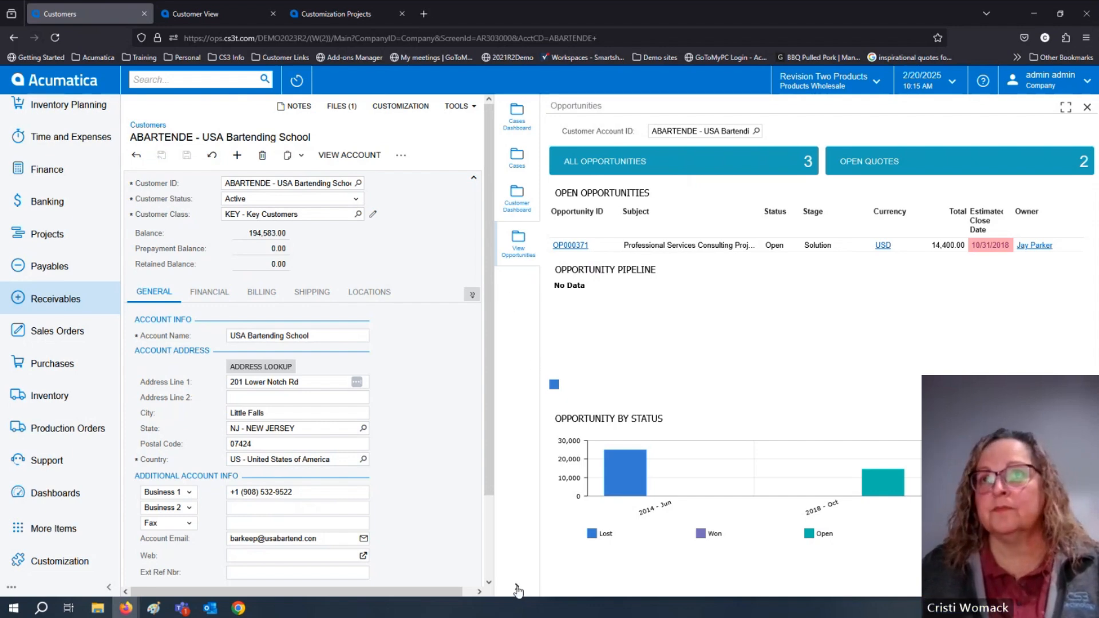
pyautogui.click(517, 588)
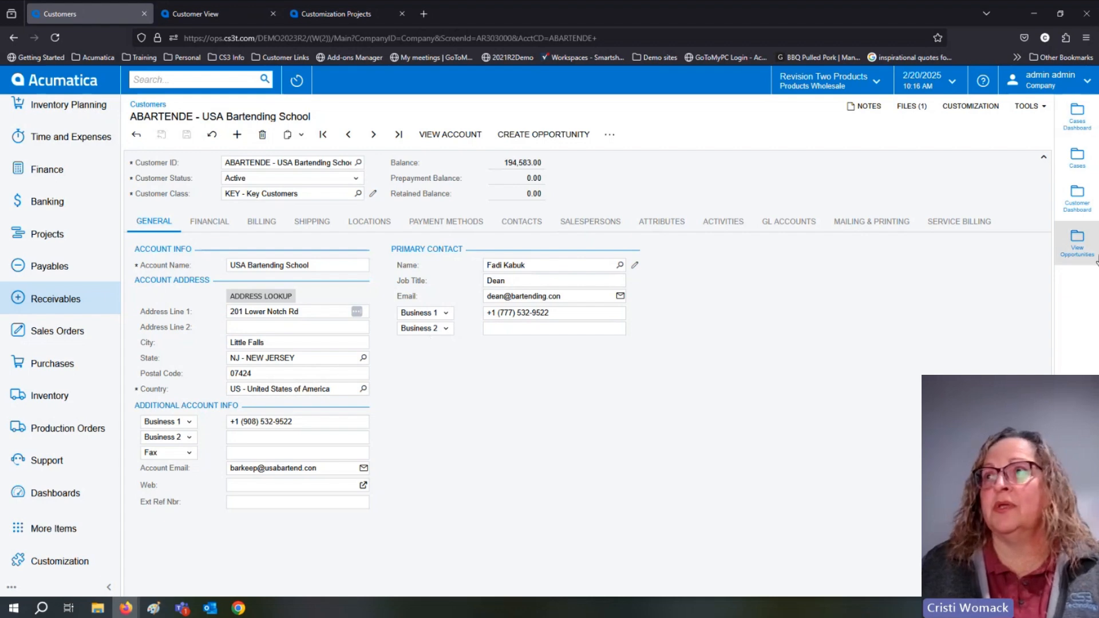
pyautogui.click(556, 135)
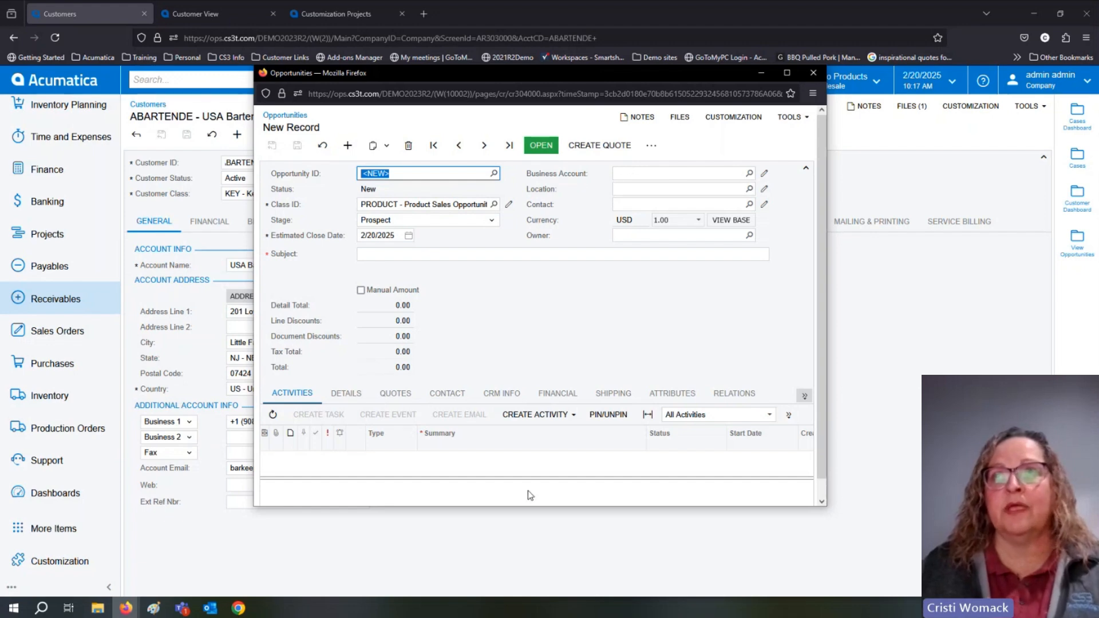
pyautogui.click(823, 69)
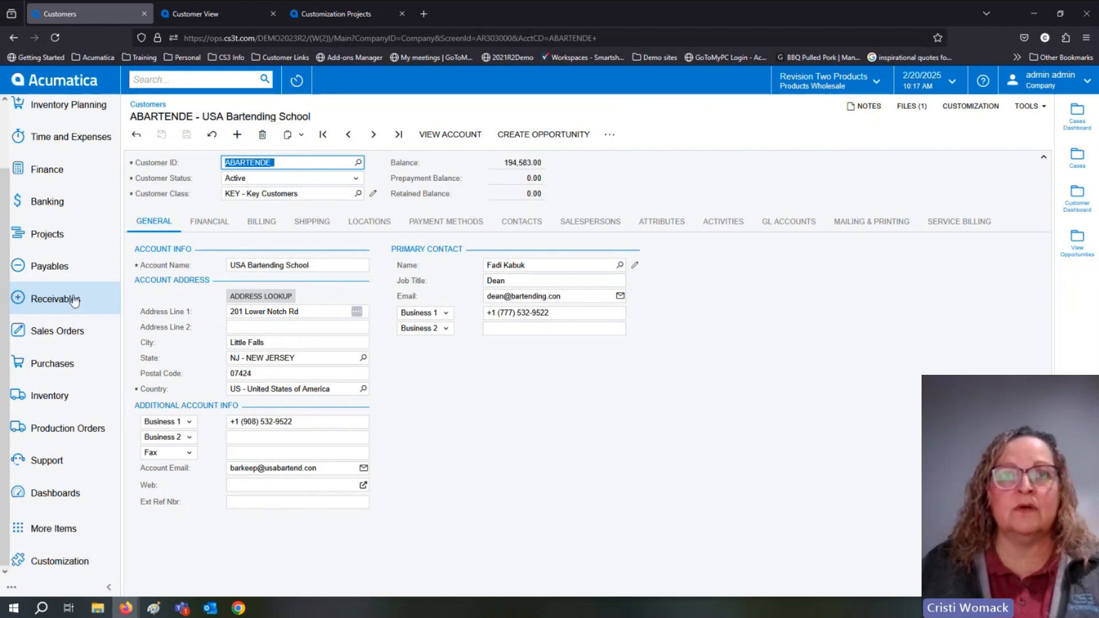
# Look for opportunities in the Support workspace, search the menu for "opp" and open the Opportunities form from Marketing.
pyautogui.click(46, 461)
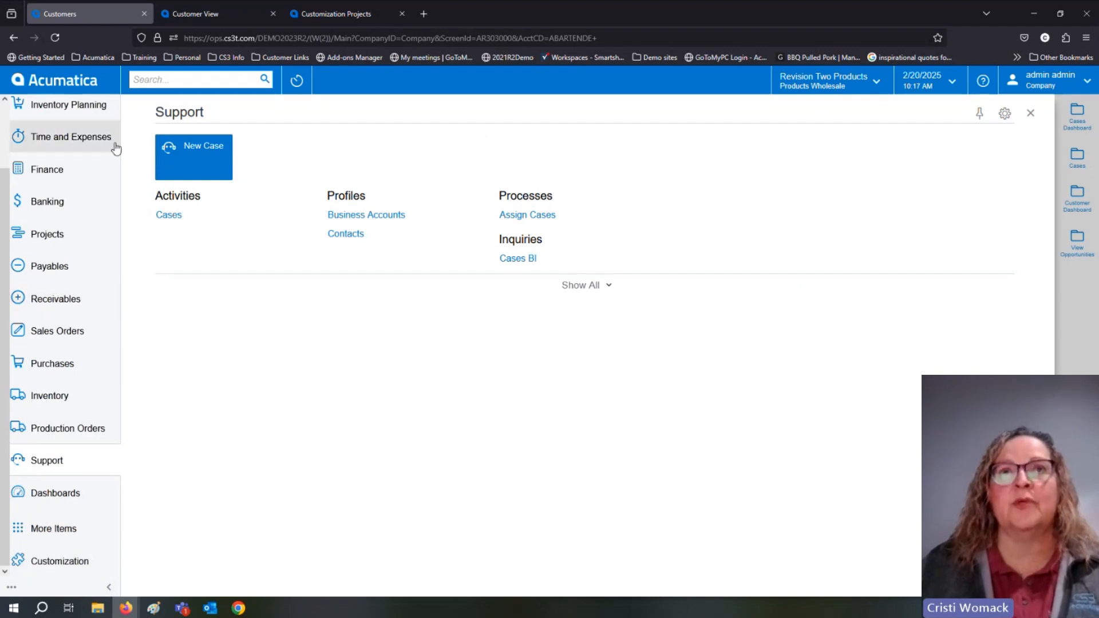
pyautogui.click(154, 81)
pyautogui.write('opp')
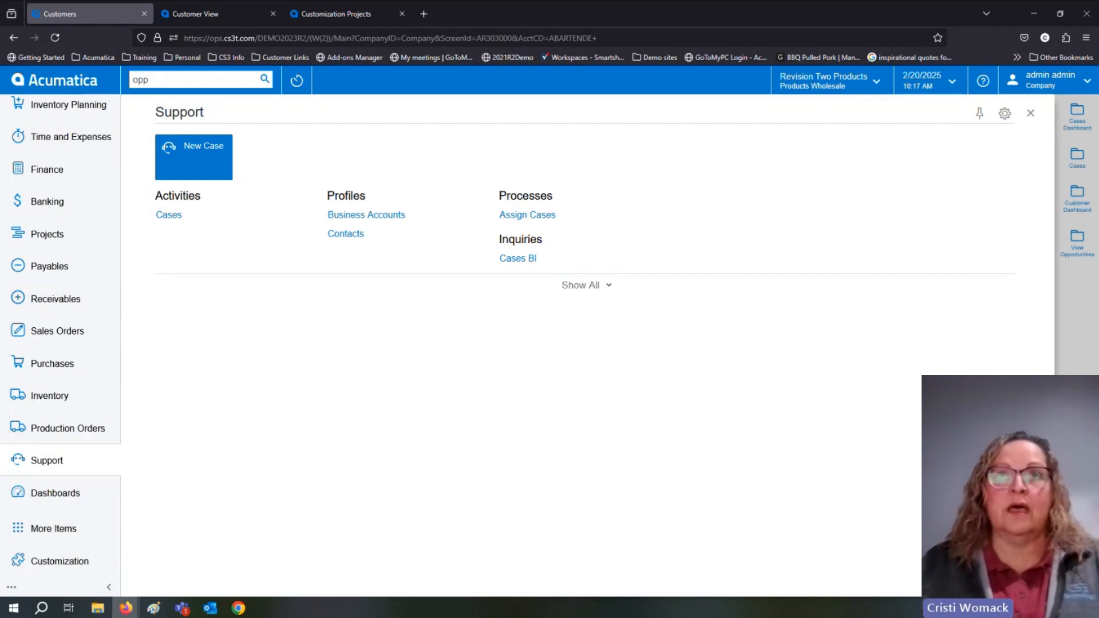
pyautogui.write('r')
pyautogui.press('BackSpace')
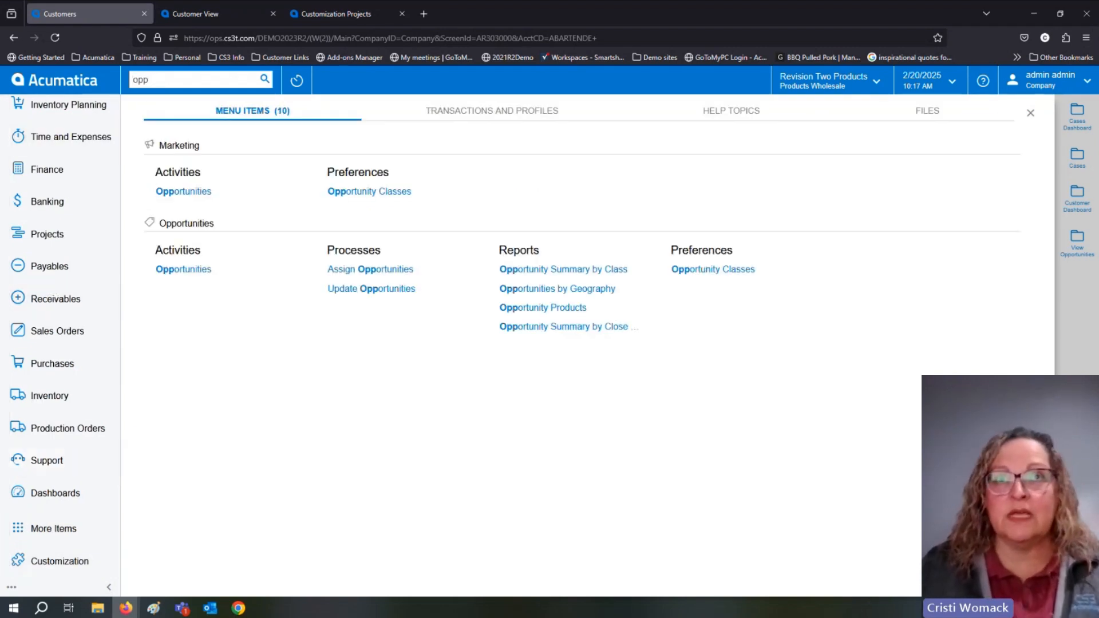
pyautogui.click(183, 193)
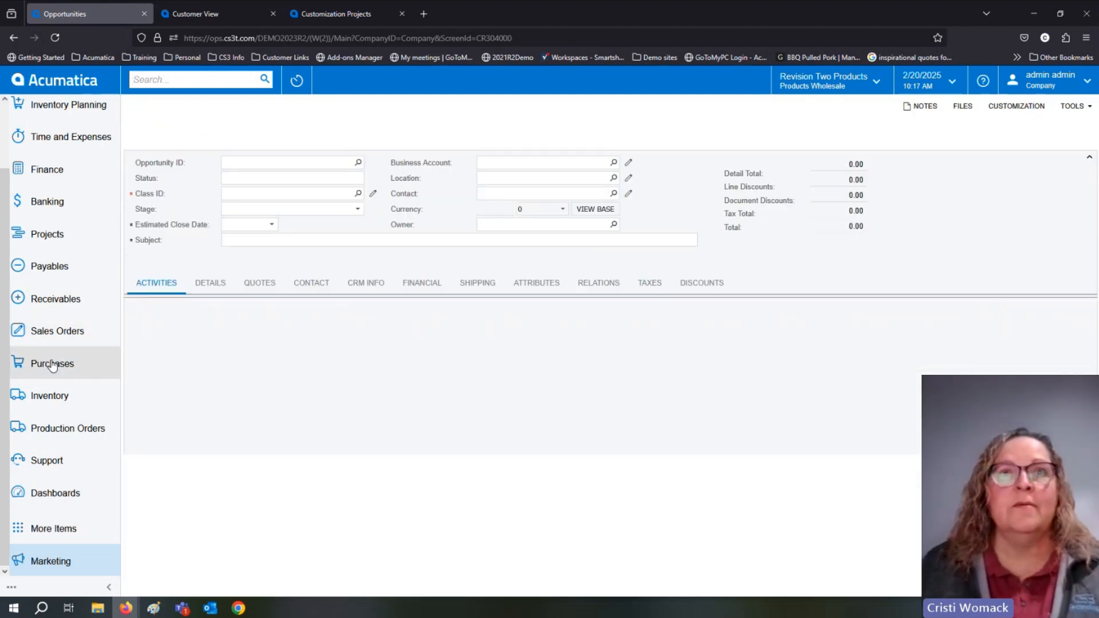
# Open customer AACUSTOMER from the Customers list in the Receivables workspace.
pyautogui.click(52, 309)
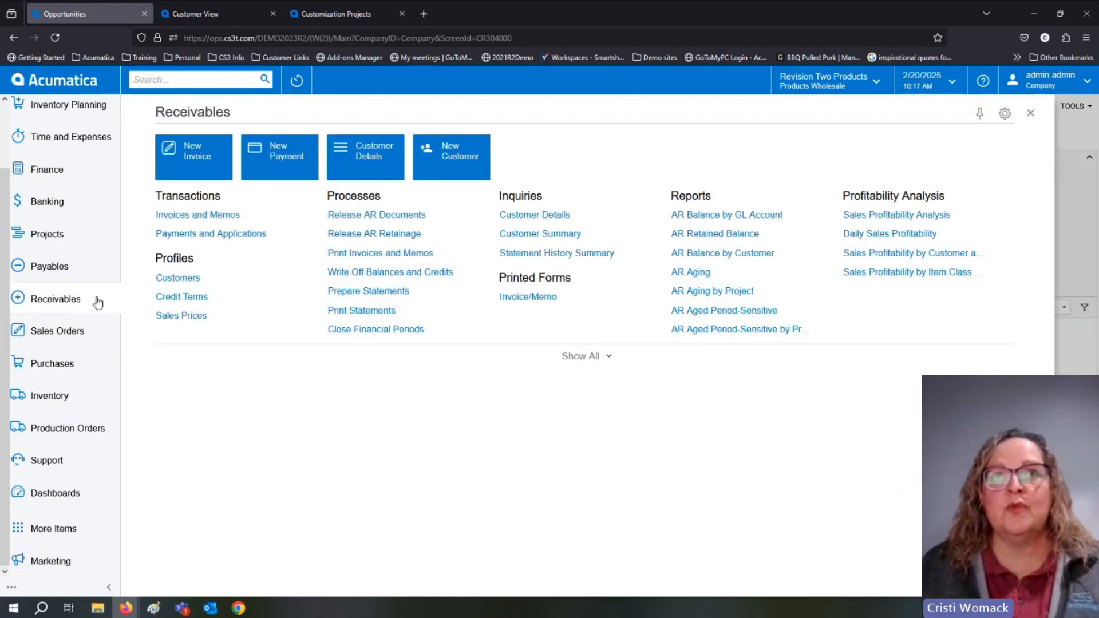
pyautogui.click(180, 279)
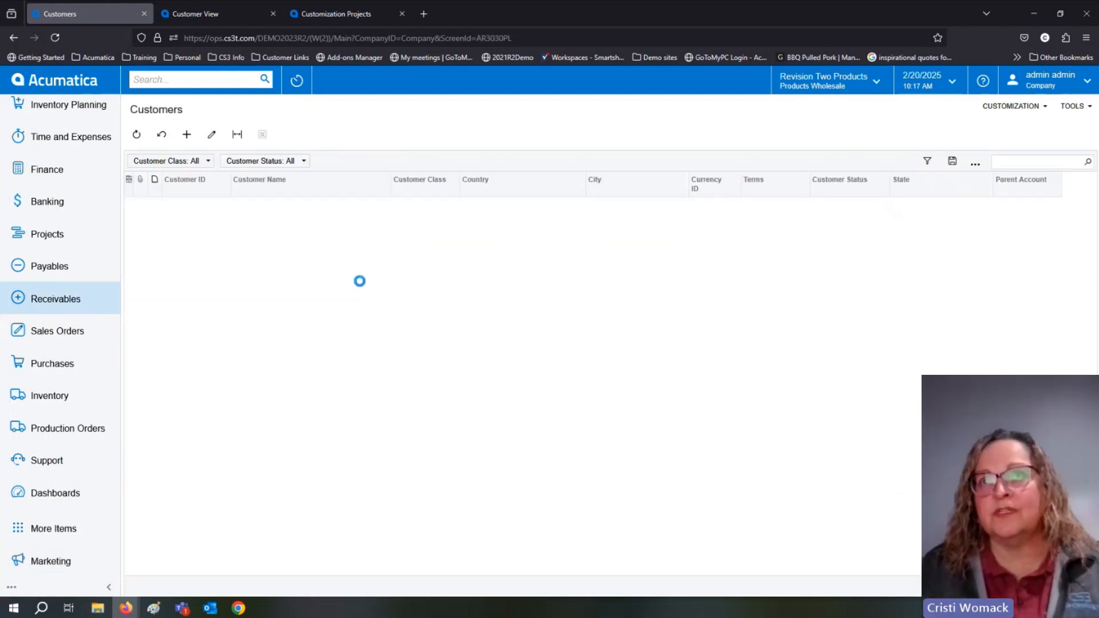
pyautogui.click(202, 205)
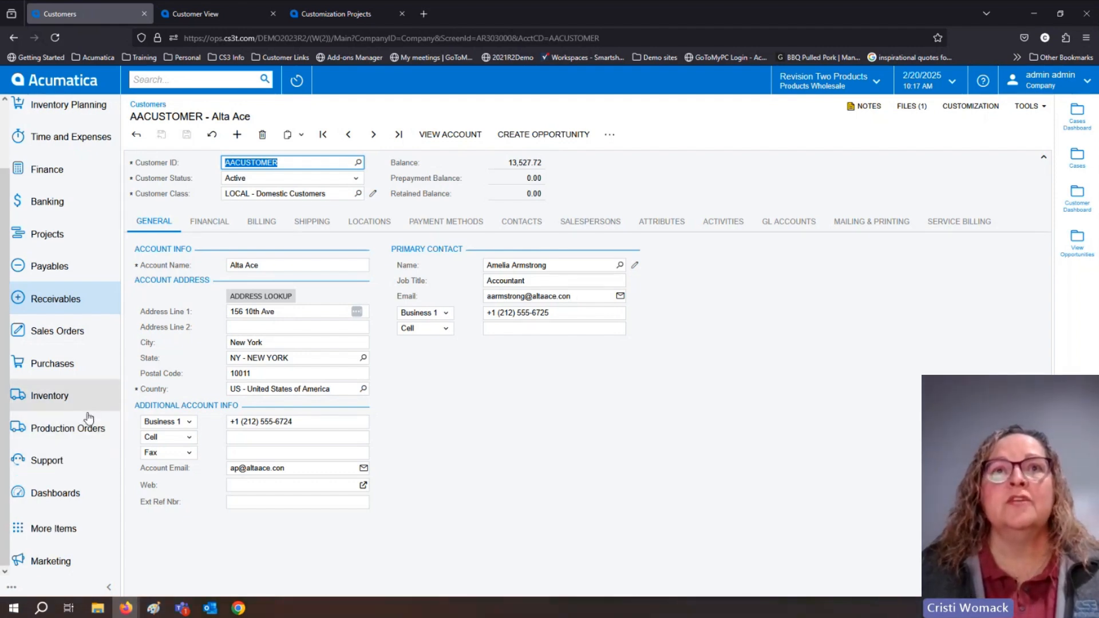
# Open project CSTR-ELEC from the Projects list in the Projects workspace.
pyautogui.scroll(2, 60, 338)
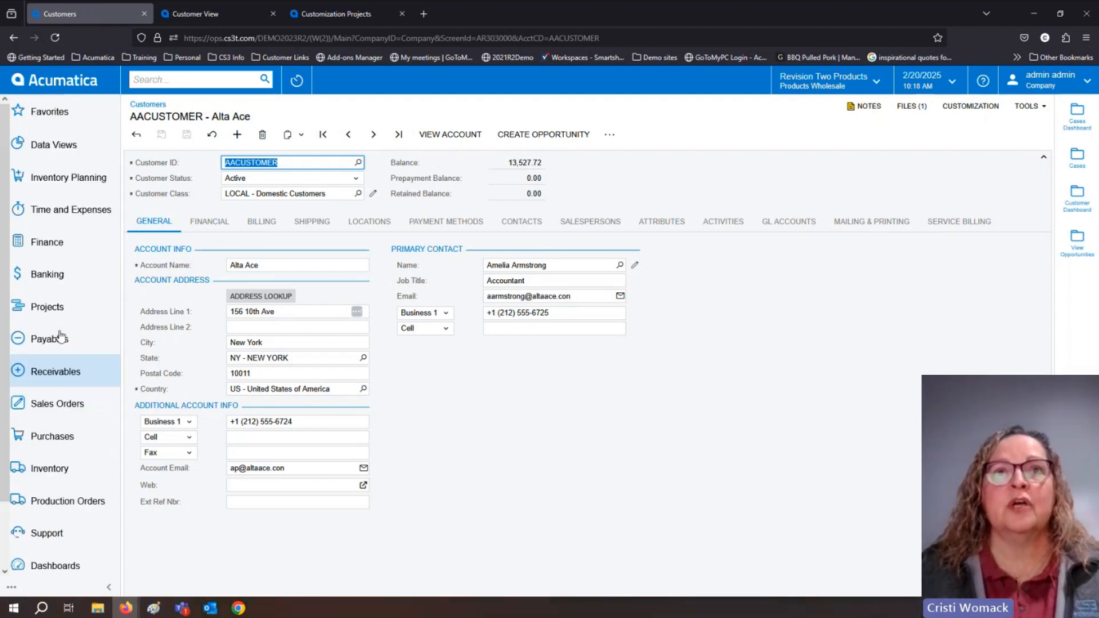
pyautogui.click(49, 308)
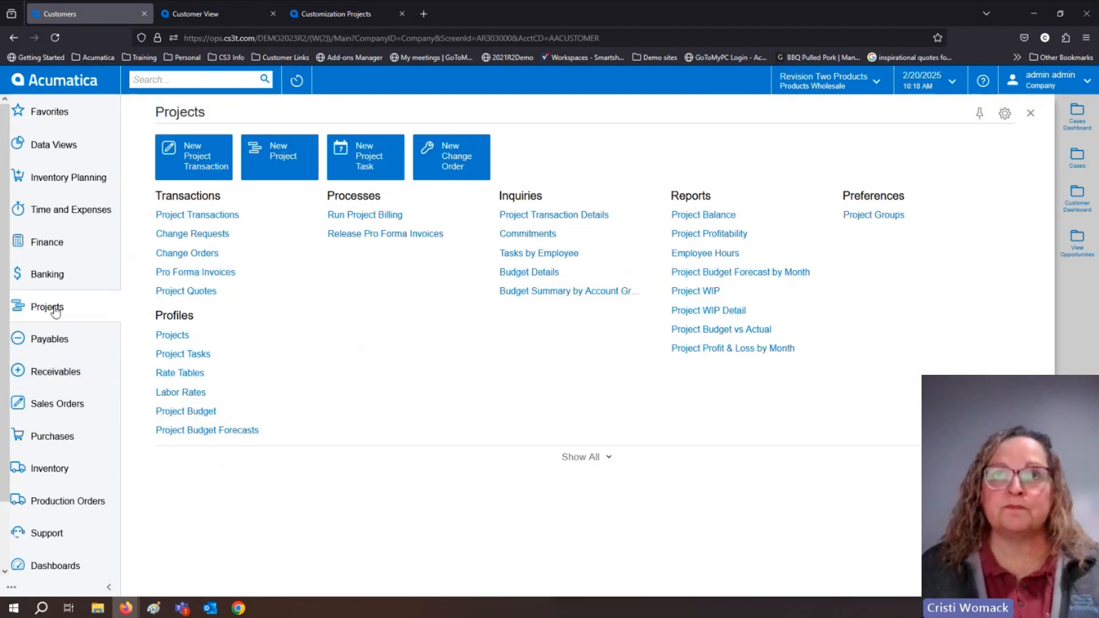
pyautogui.click(172, 337)
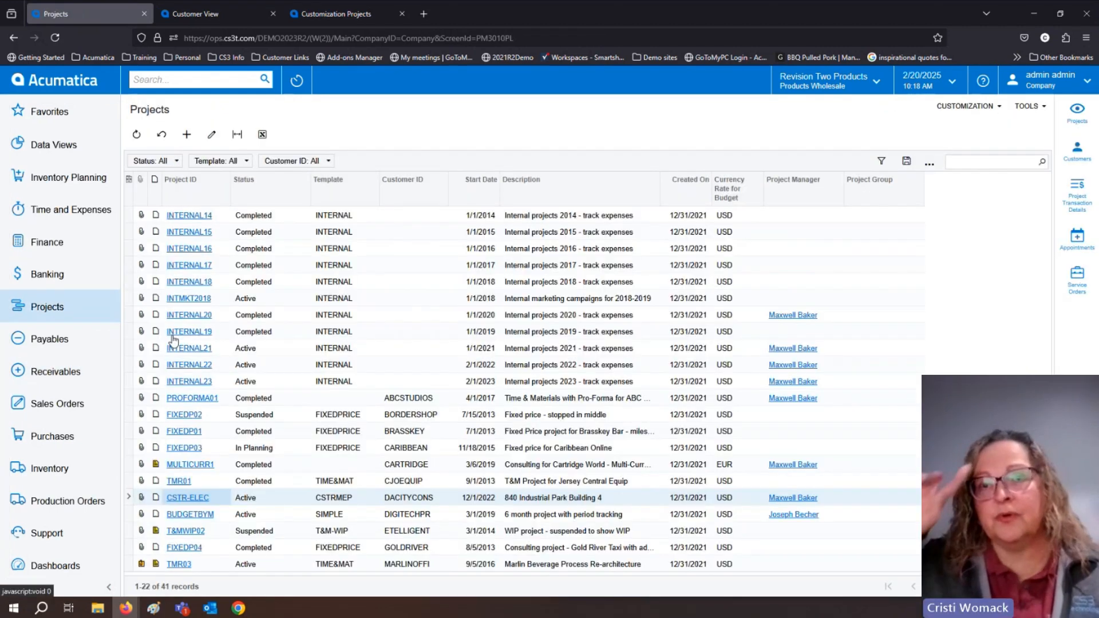
pyautogui.click(191, 500)
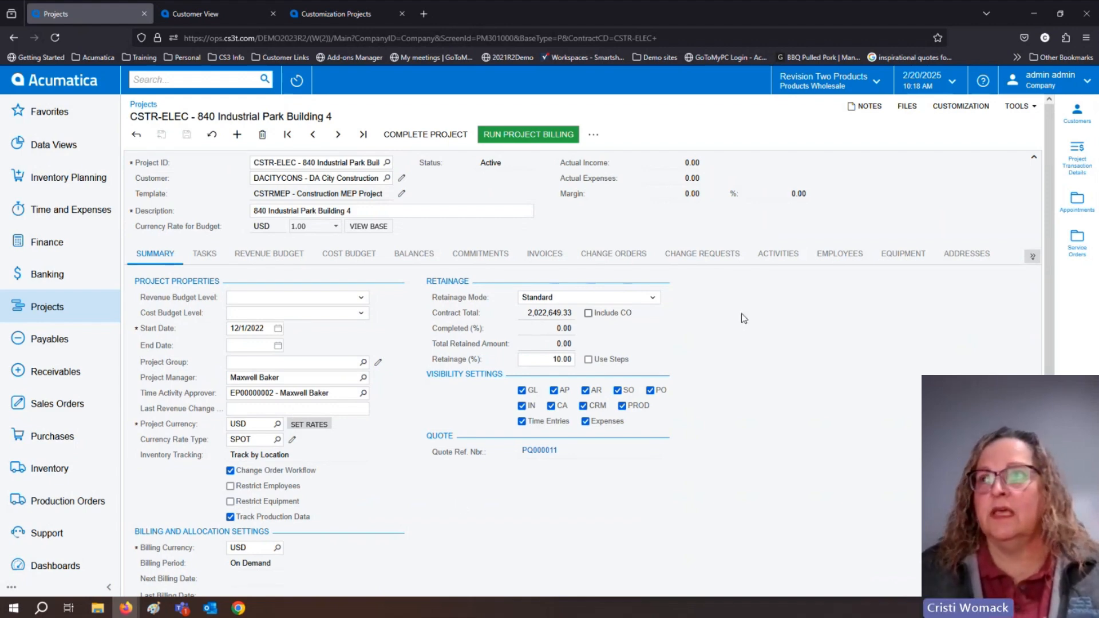
# Check the project's additional hidden tabs, and show its Appointments in the side panel through to the customer and duration columns.
pyautogui.click(1033, 256)
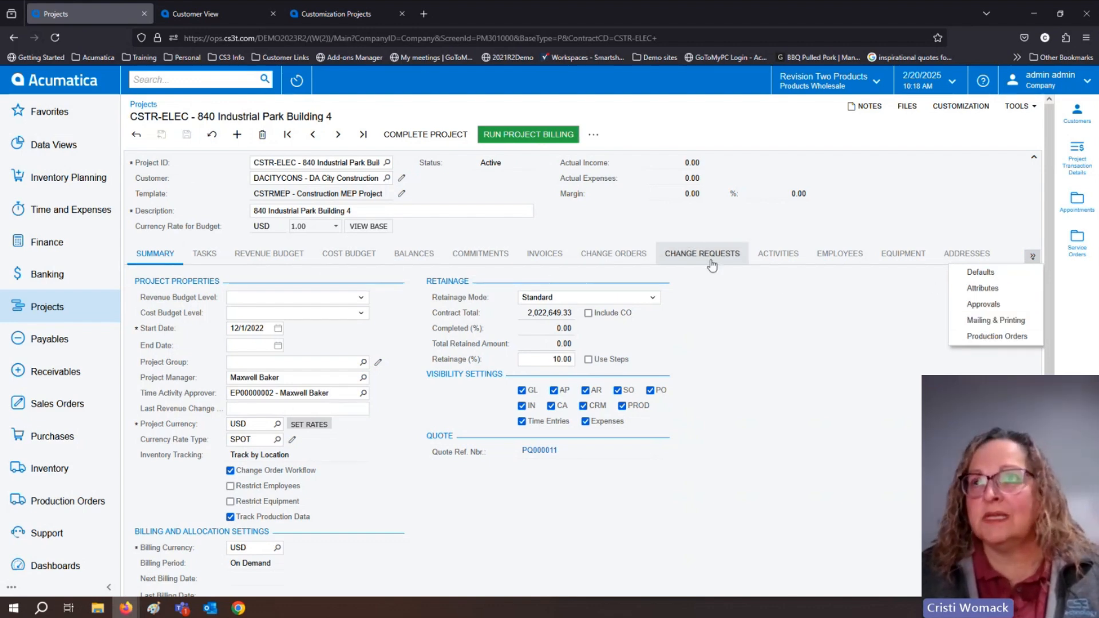
pyautogui.click(834, 368)
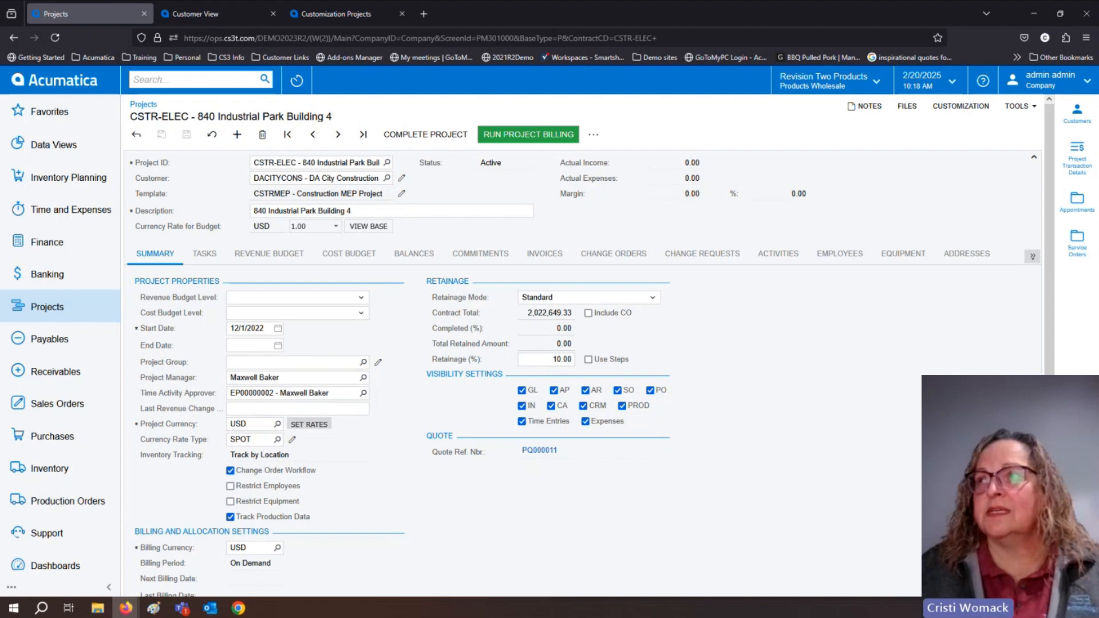
pyautogui.click(1078, 200)
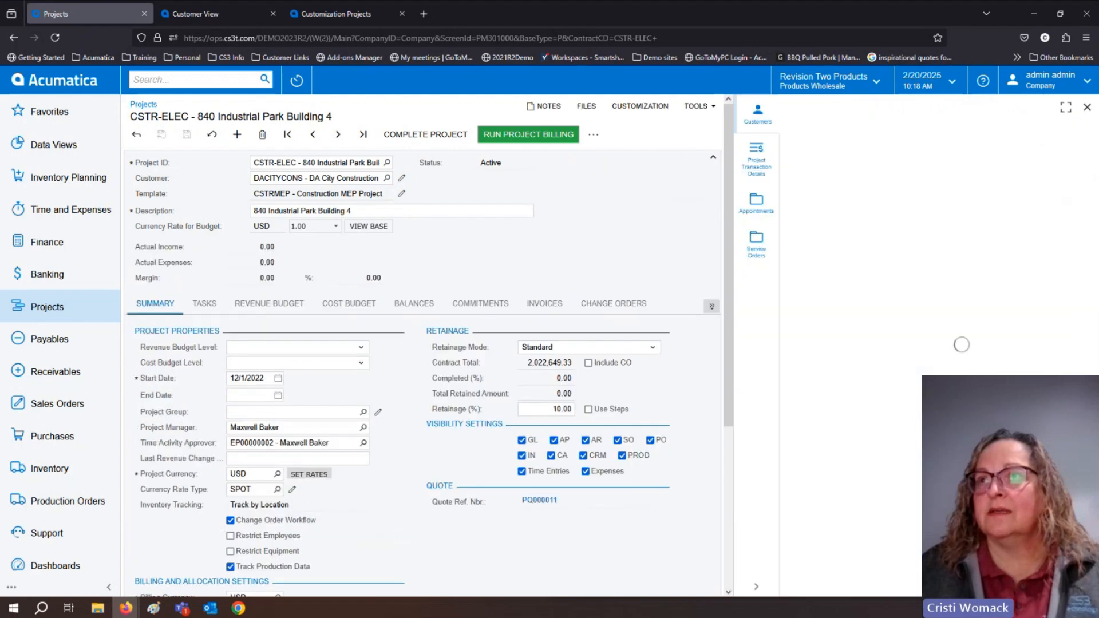
pyautogui.click(762, 207)
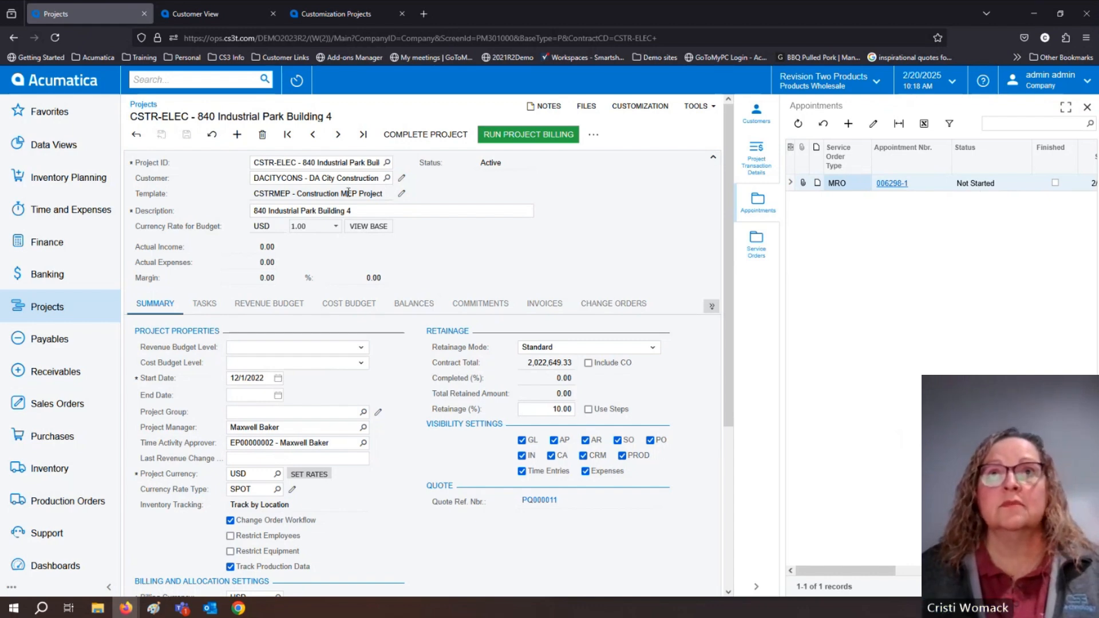
pyautogui.moveTo(857, 574); pyautogui.dragTo(1002, 575)
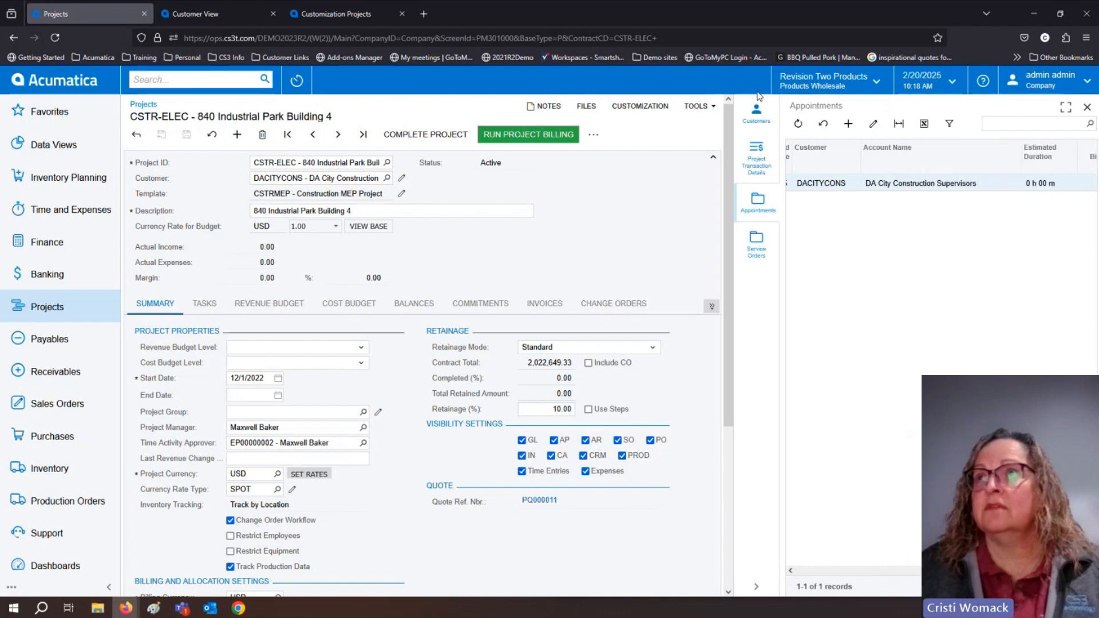
pyautogui.click(825, 81)
pyautogui.click(914, 394)
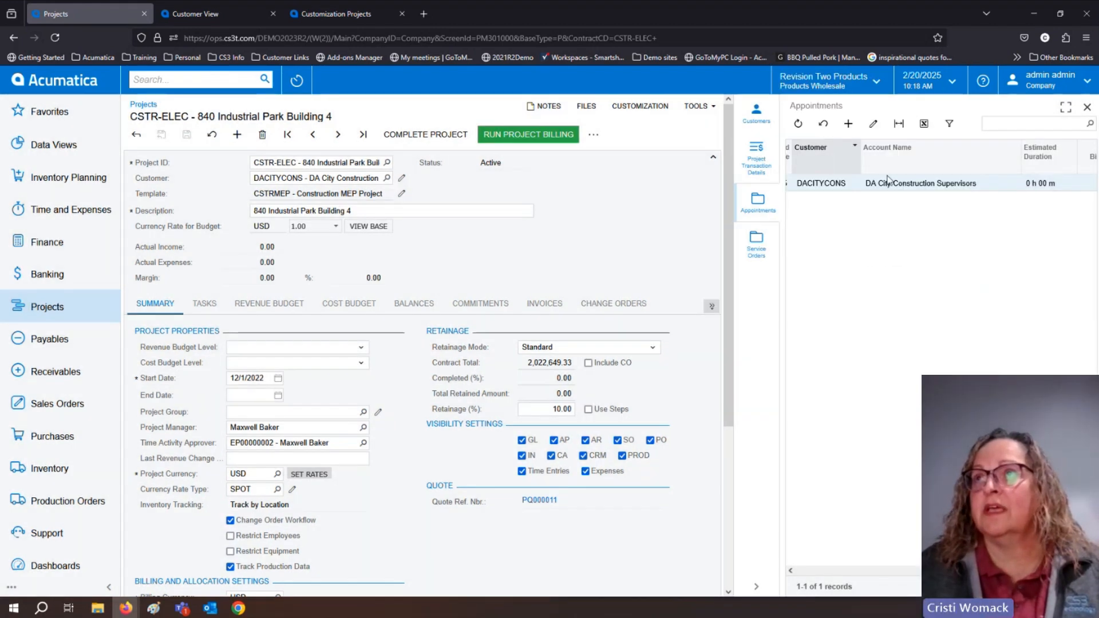
# Widen the Appointments side panel beside the project record and bring its first columns back into view.
pyautogui.click(726, 486)
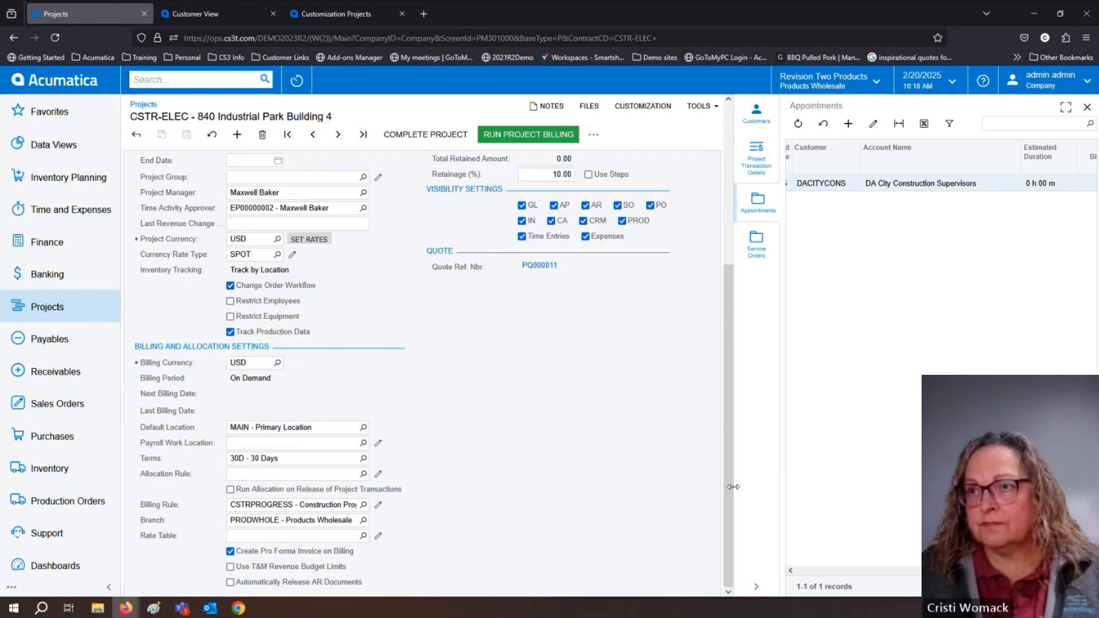
pyautogui.moveTo(735, 487); pyautogui.dragTo(637, 487)
pyautogui.moveTo(916, 571); pyautogui.dragTo(739, 570)
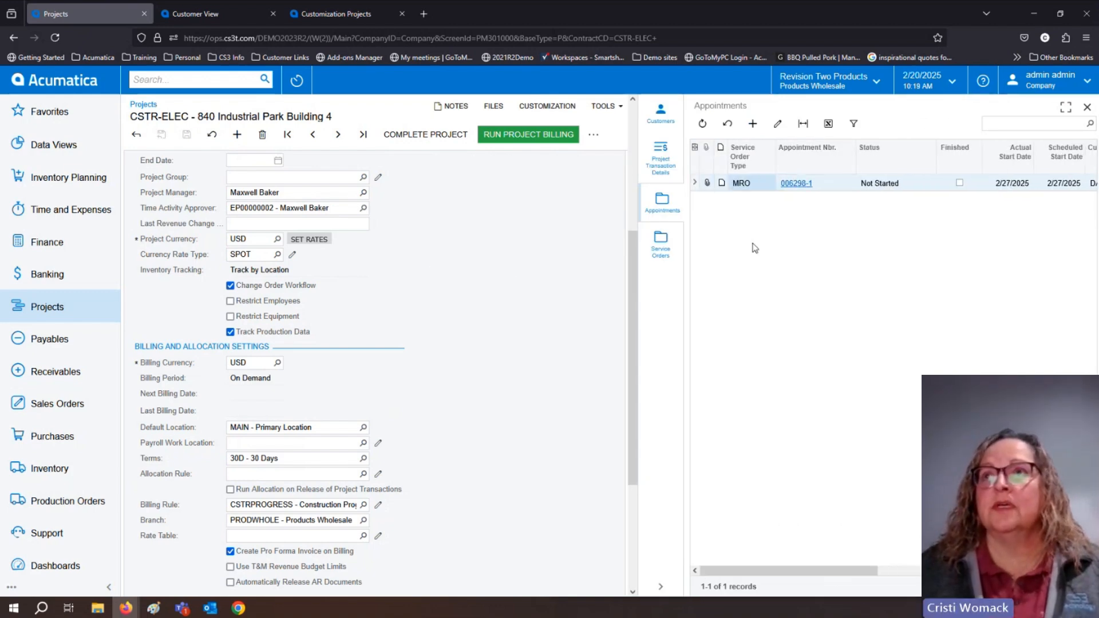
# Compare the project's Service Orders and Appointments in the side panel, and show its Project Transaction Details.
pyautogui.click(662, 246)
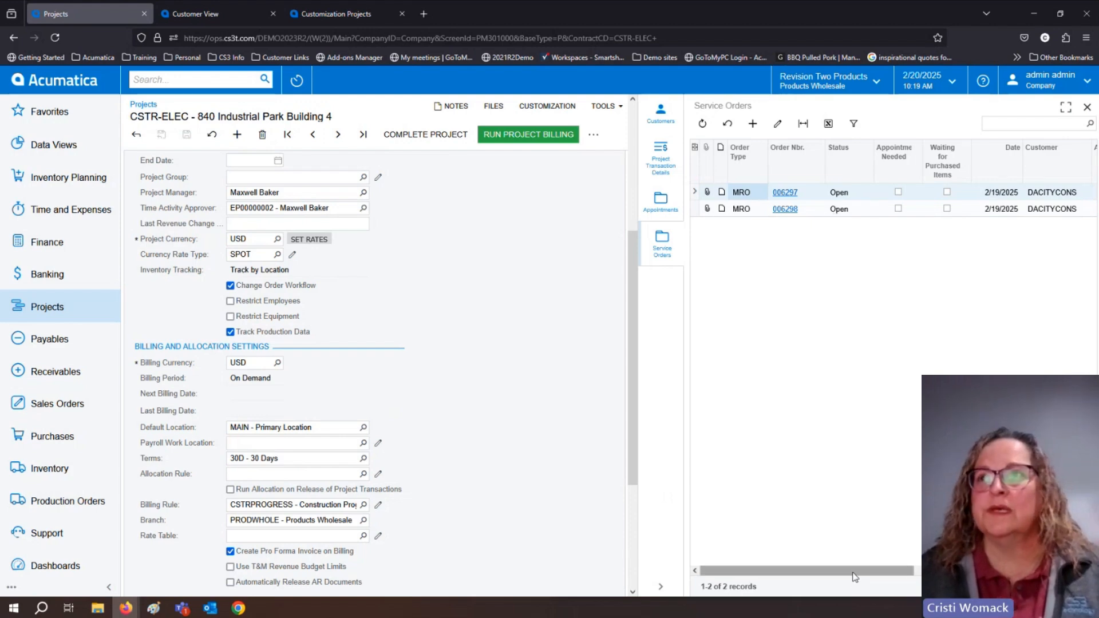
pyautogui.moveTo(856, 571); pyautogui.dragTo(792, 578)
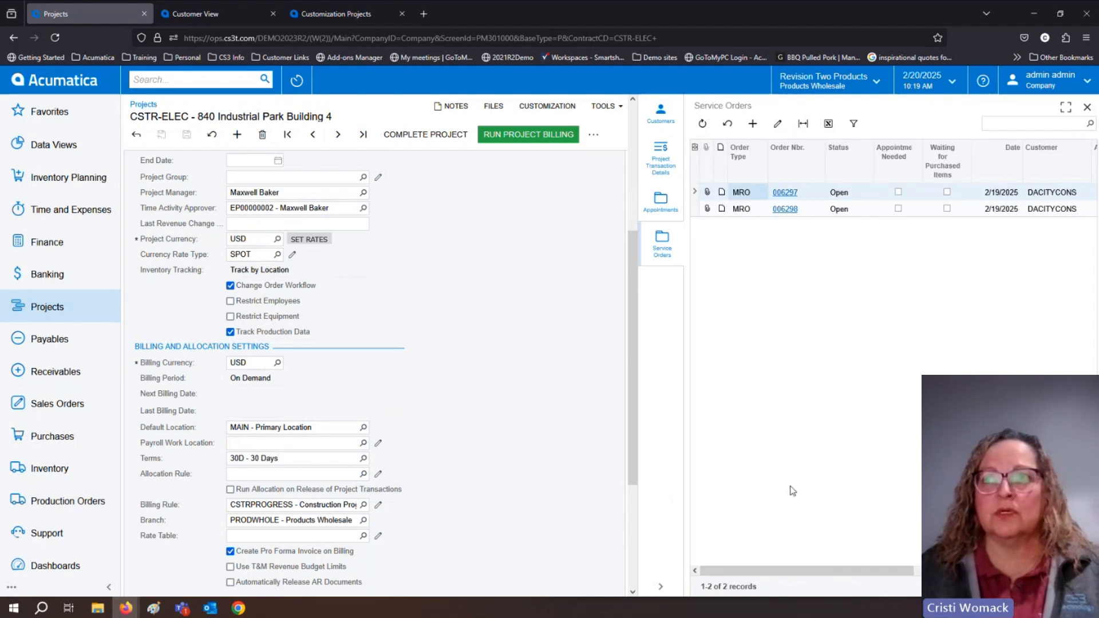
pyautogui.click(663, 201)
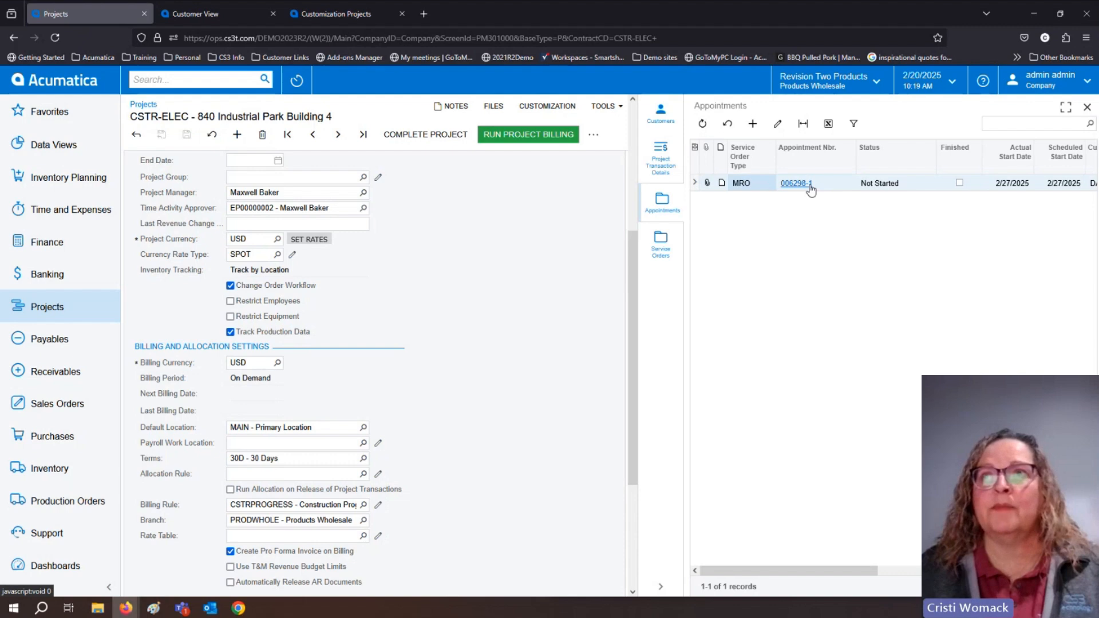
pyautogui.click(664, 246)
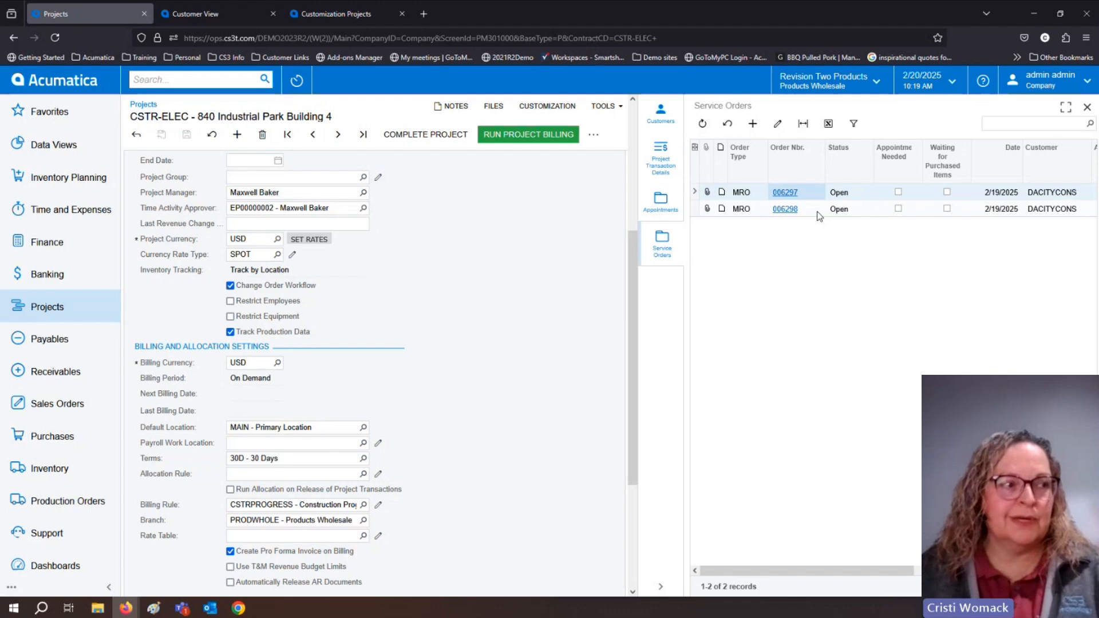
pyautogui.click(818, 212)
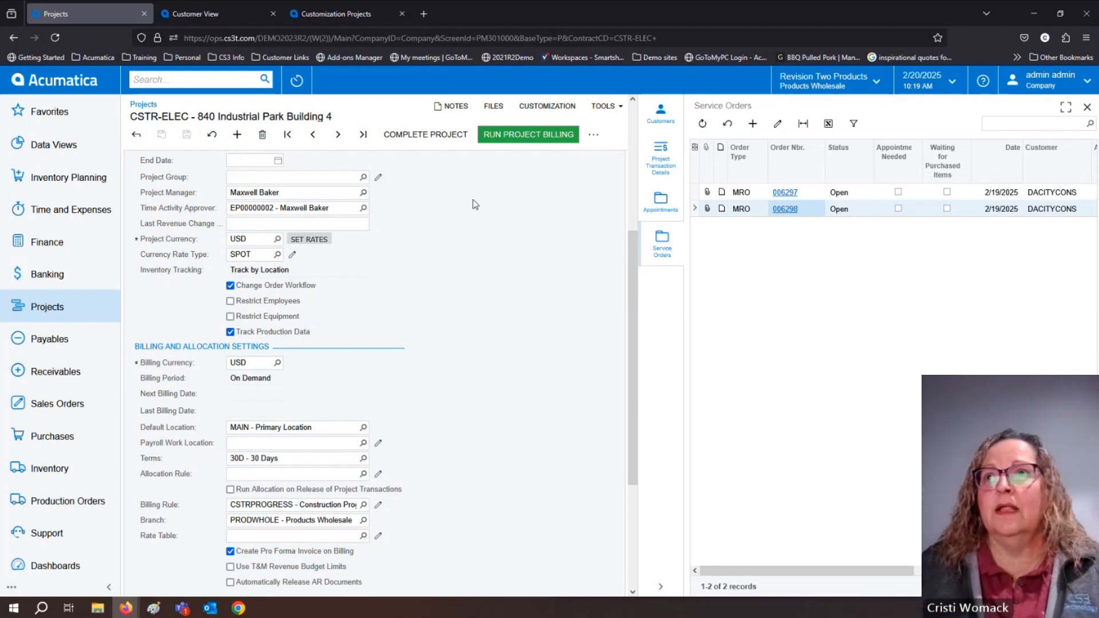
pyautogui.click(661, 162)
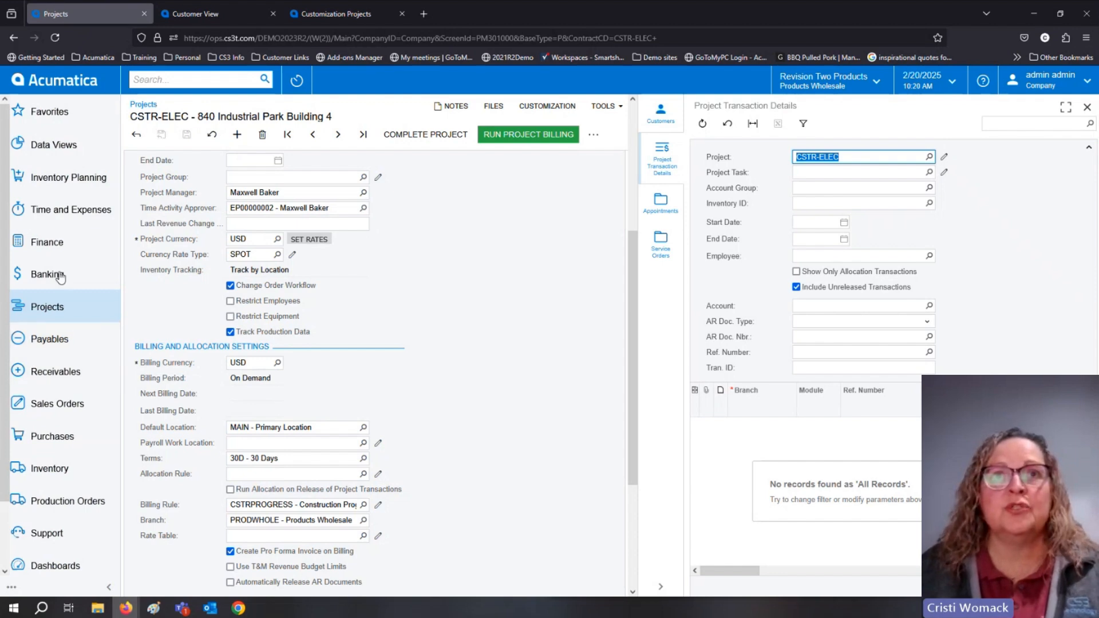
# Open the Bills and Adjustments list from the Payables workspace.
pyautogui.click(50, 339)
pyautogui.click(217, 218)
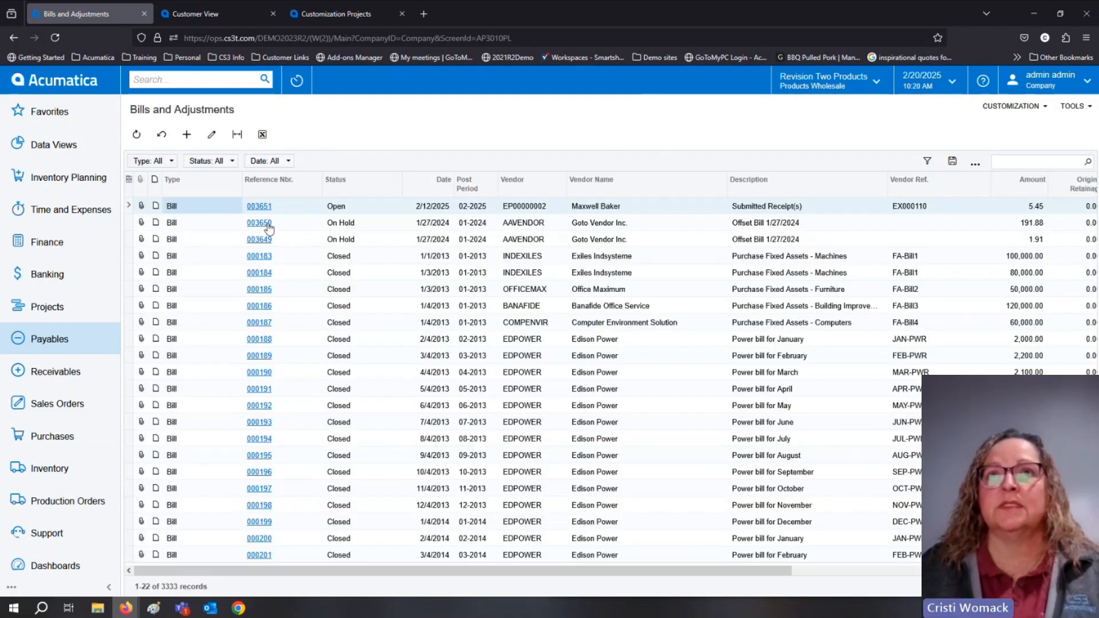
# Open the bill dated 2/12/2025, and return to the Bills and Adjustments list from the Payables workspace.
pyautogui.click(258, 206)
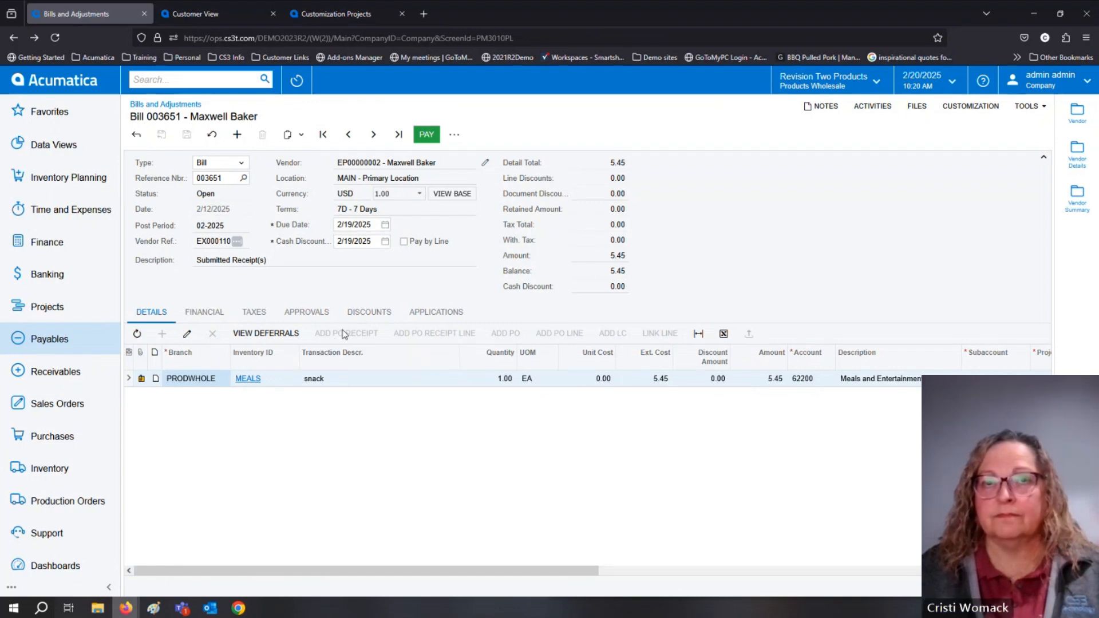
pyautogui.click(54, 341)
pyautogui.click(204, 213)
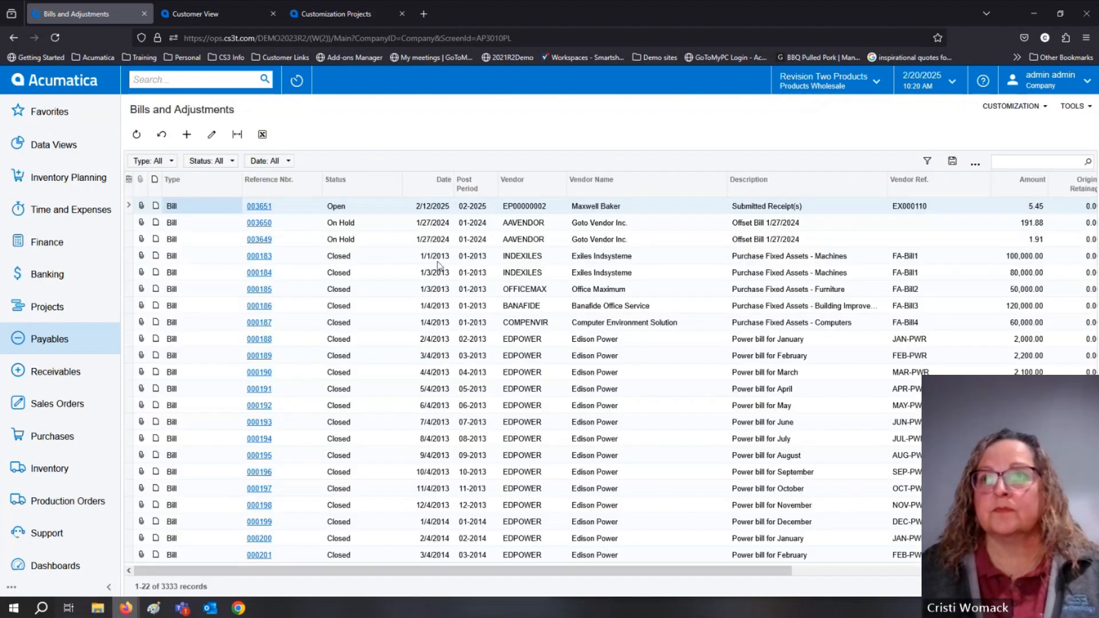
# Open the Goto Vendor Inc. bill for 1.91 and show its Vendor and Vendor Details information in the side panel.
pyautogui.click(260, 241)
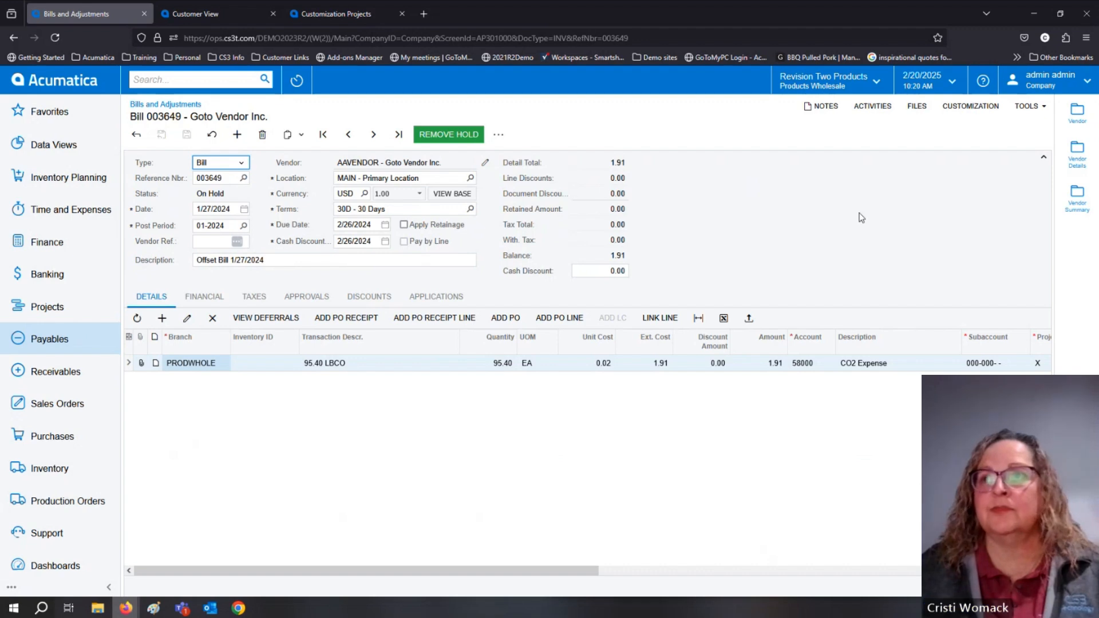
pyautogui.click(1077, 131)
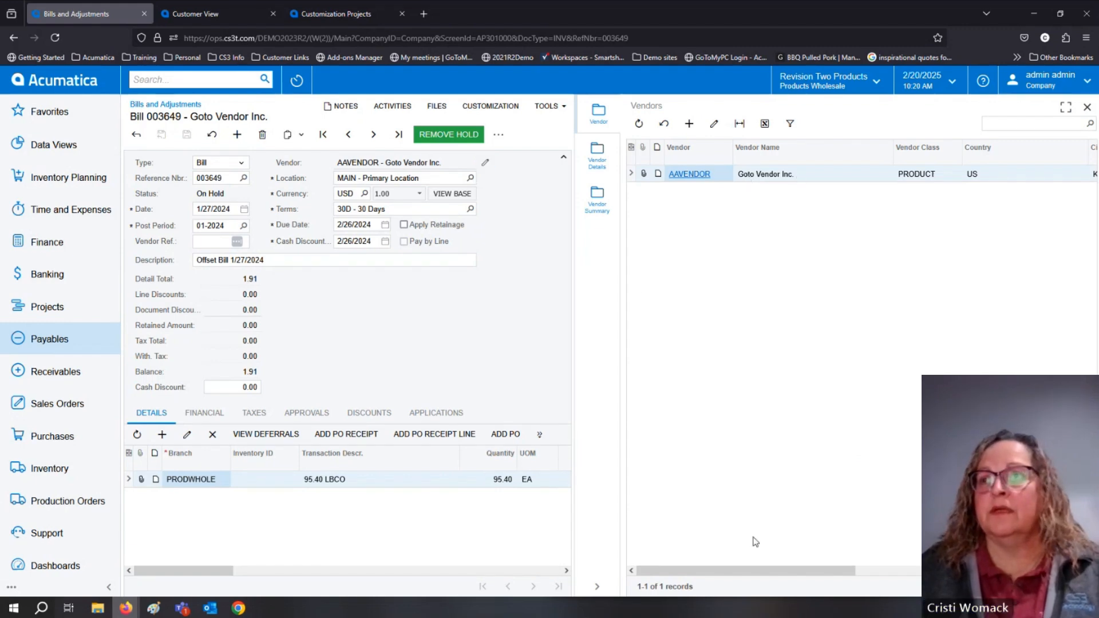
pyautogui.moveTo(755, 571); pyautogui.dragTo(715, 571)
pyautogui.click(598, 160)
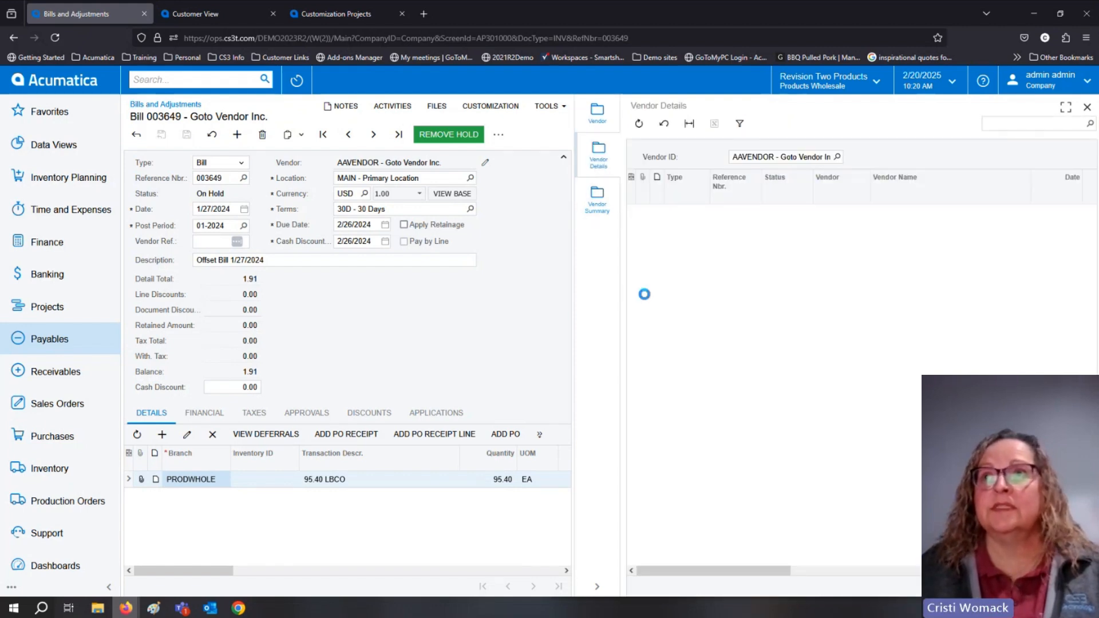
# Close the vendor side panel and return to the Bills and Adjustments list.
pyautogui.click(138, 136)
pyautogui.click(139, 136)
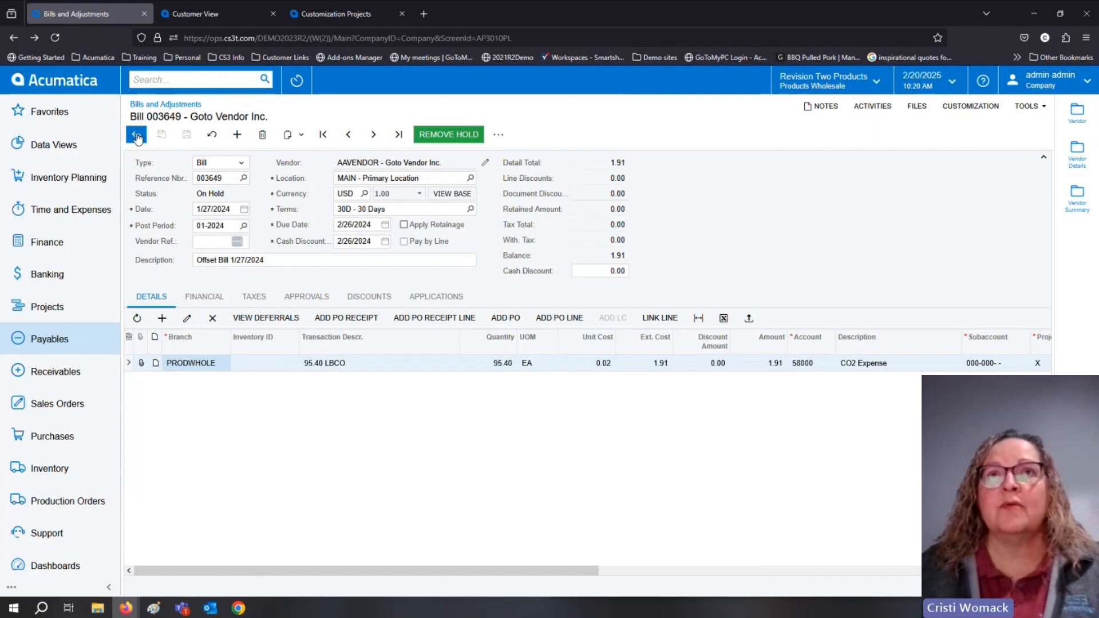
pyautogui.click(137, 137)
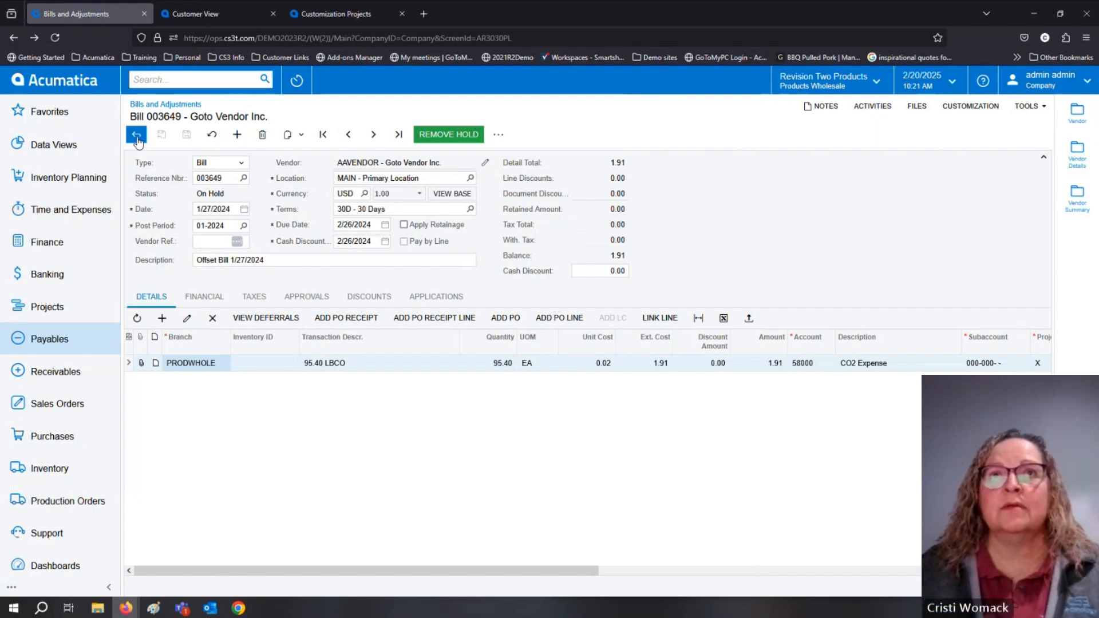
pyautogui.click(88, 344)
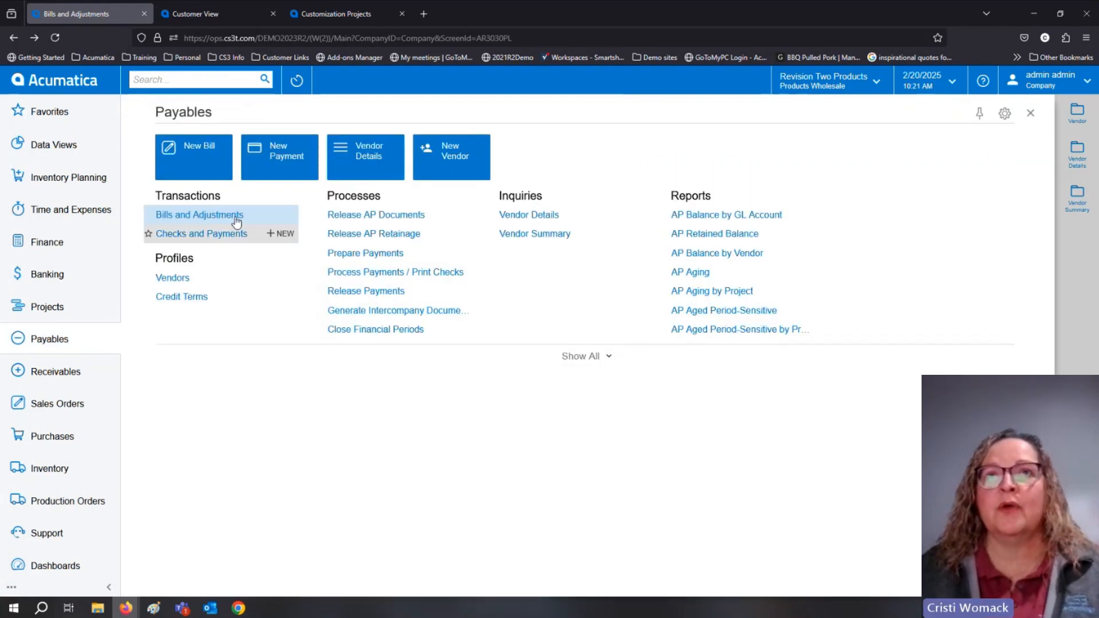
pyautogui.click(234, 222)
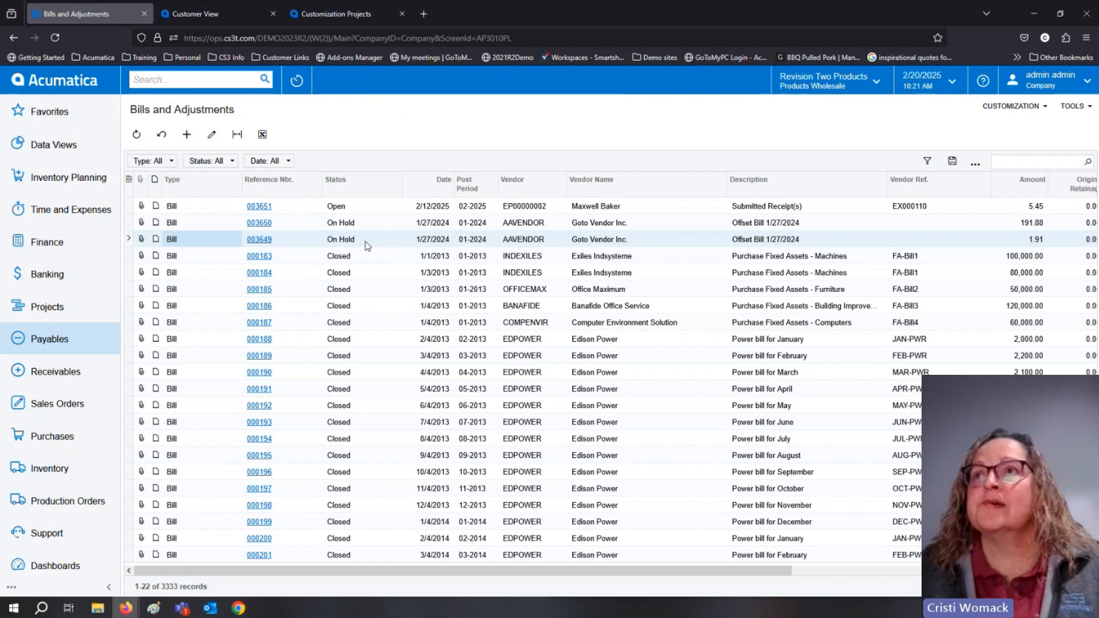
# Open the Submitted Receipt(s) bill and show its Vendor Details and Vendor Summary in the side panel.
pyautogui.click(268, 208)
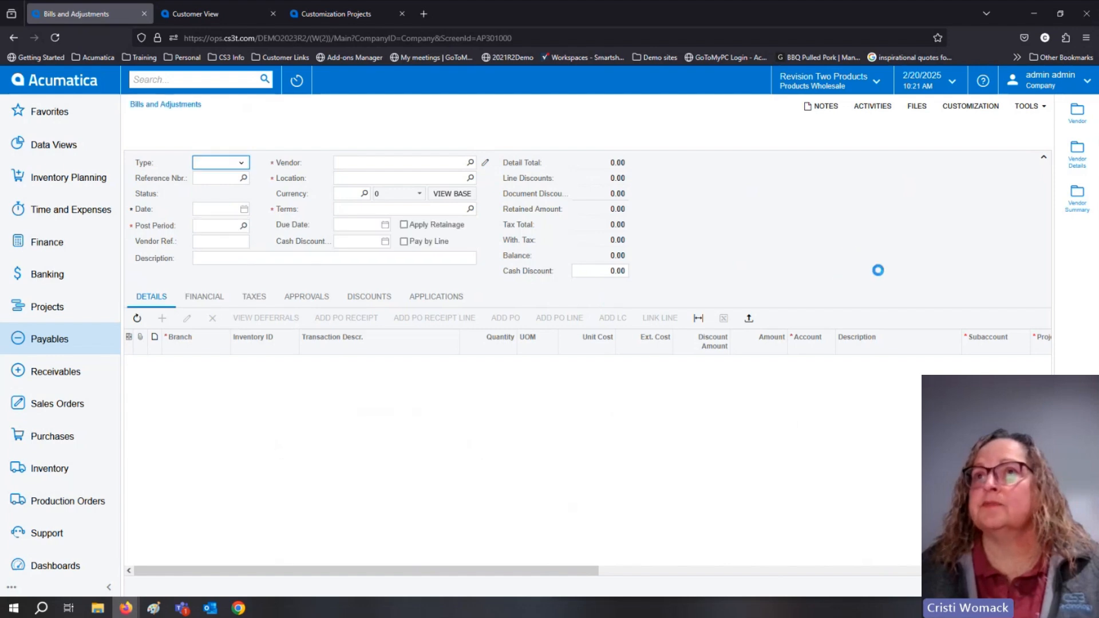
pyautogui.click(1079, 156)
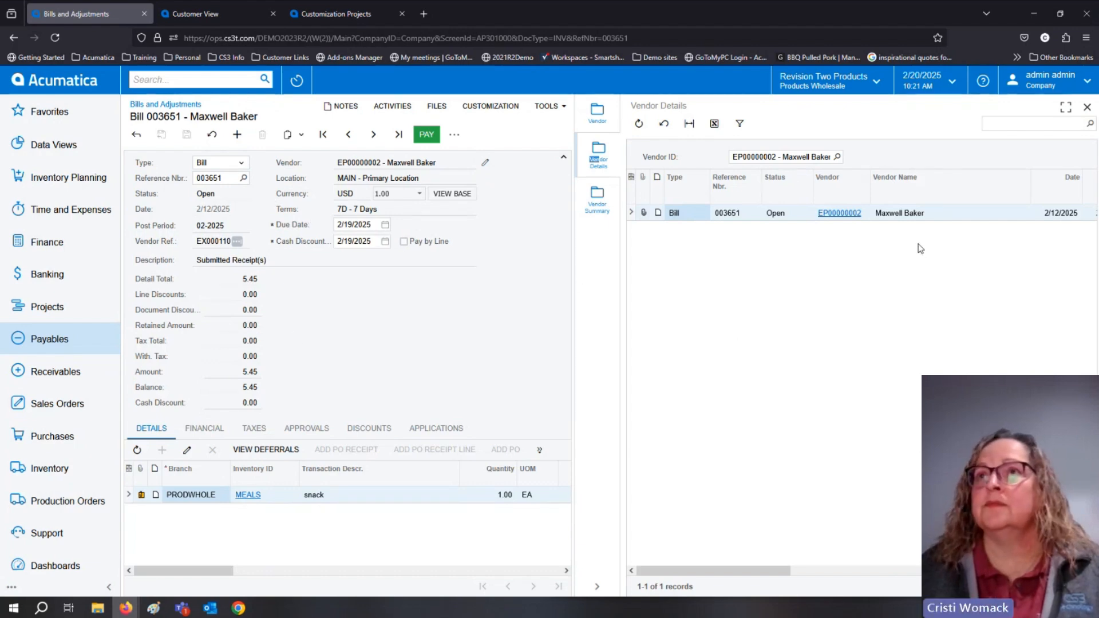
pyautogui.click(605, 210)
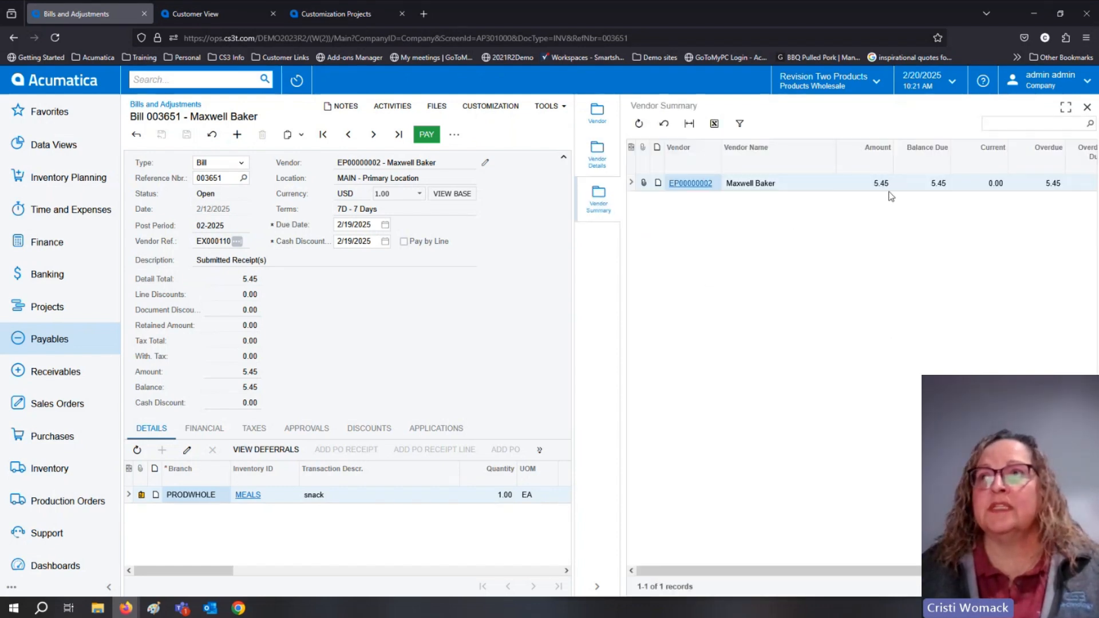
# Open the Vendor Details inquiry from the Payables workspace in a separate browser tab.
pyautogui.click(50, 343)
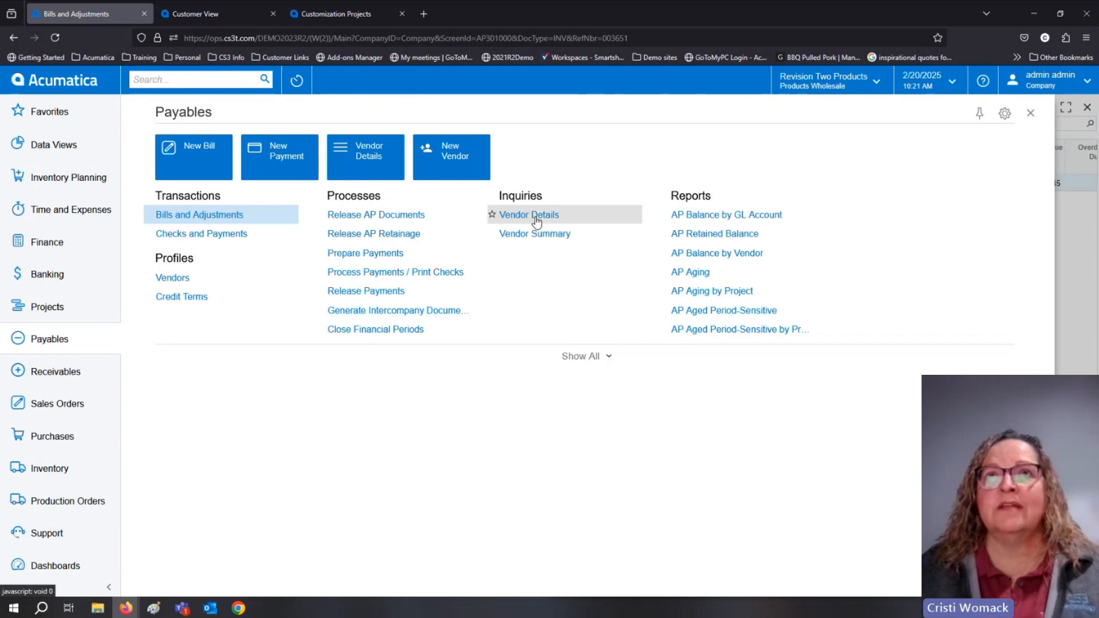
pyautogui.middleClick(535, 216)
pyautogui.click(205, 14)
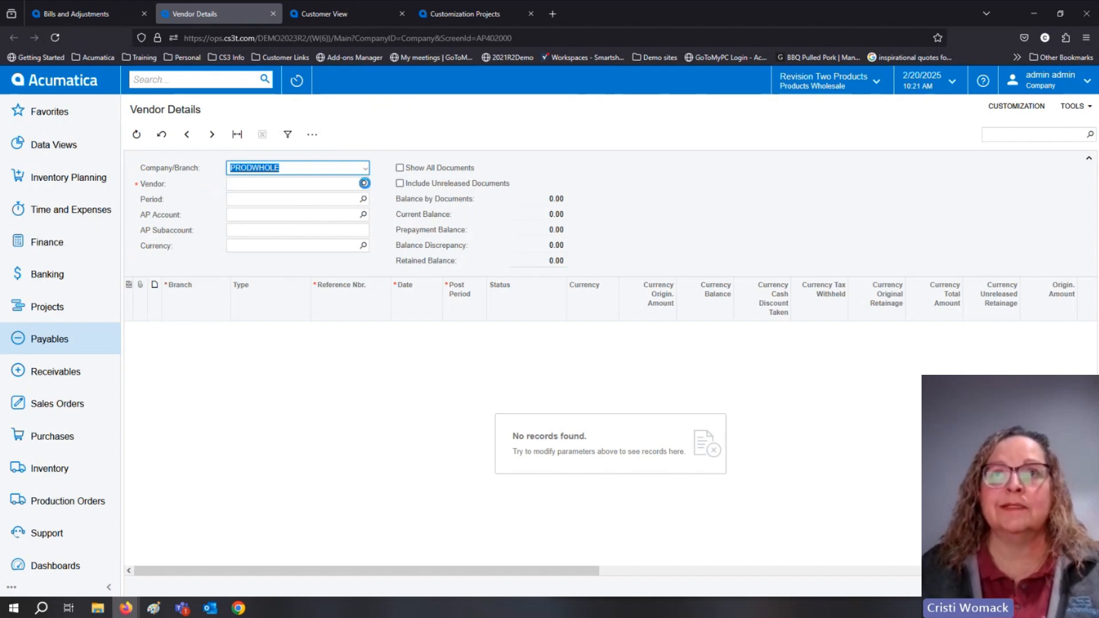
# Set the Vendor Details inquiry's vendor to AAVENDOR, and reopen the vendor selection list.
pyautogui.click(363, 183)
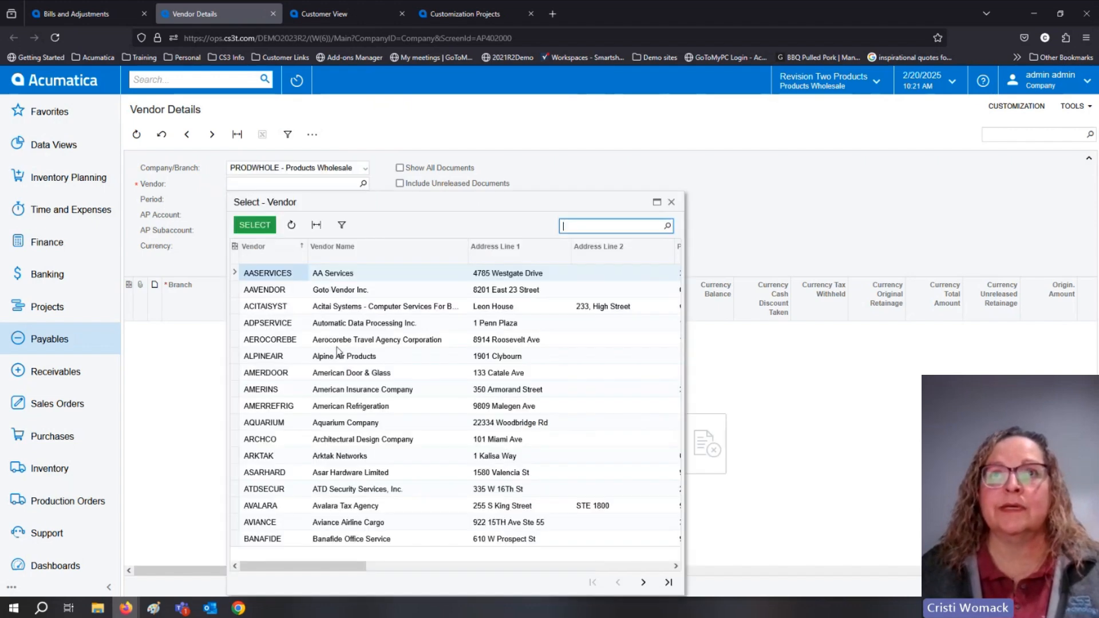
pyautogui.click(282, 290)
pyautogui.click(279, 274)
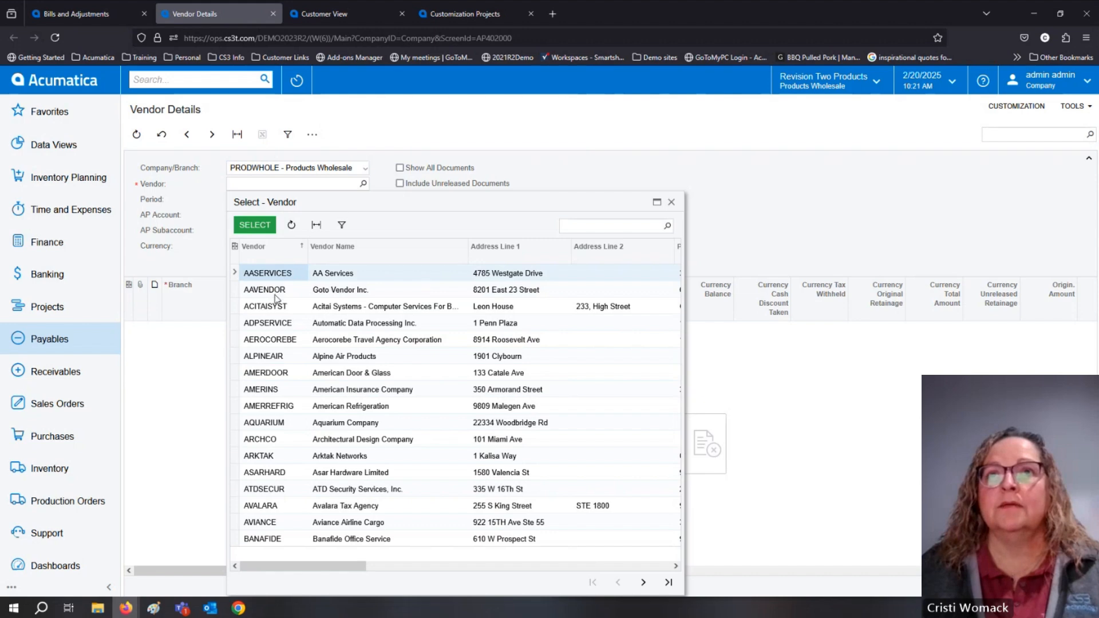
pyautogui.click(276, 290)
pyautogui.click(255, 225)
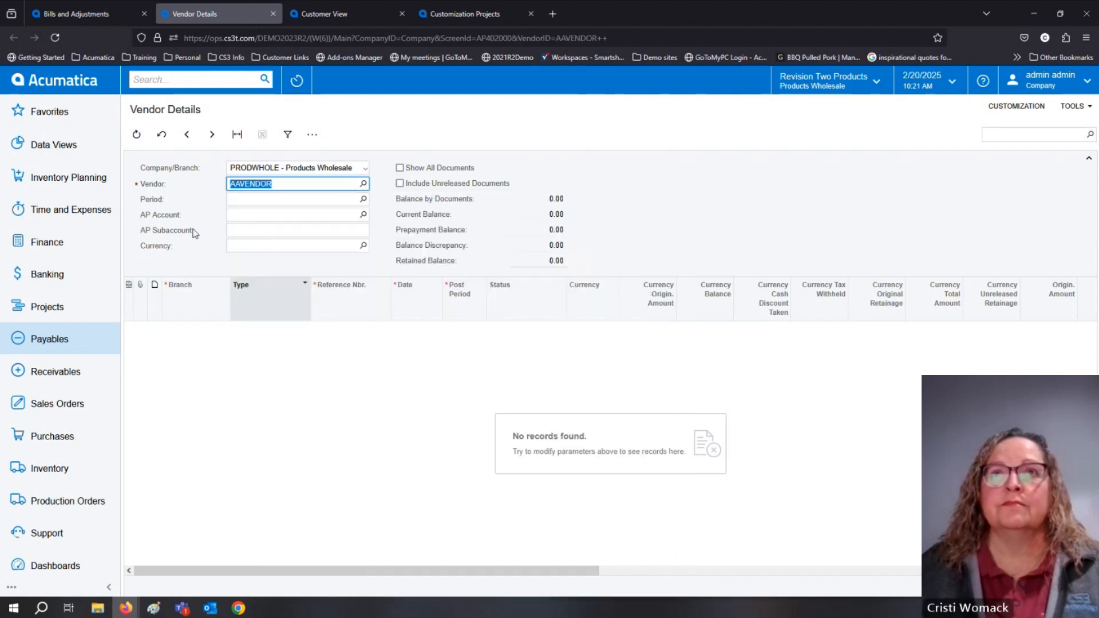
pyautogui.click(363, 183)
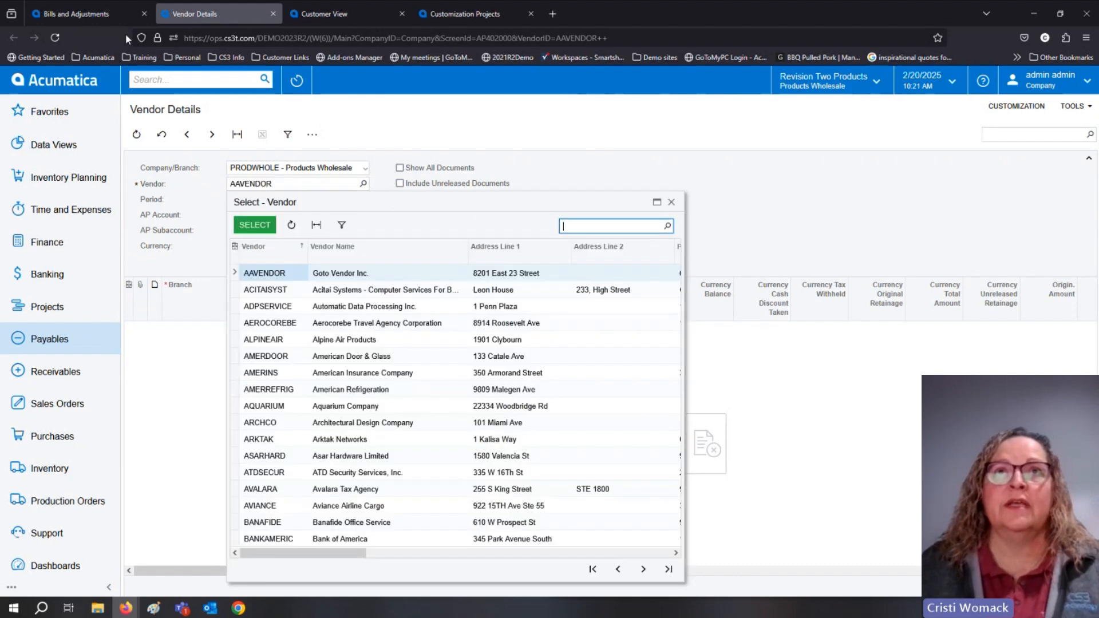
# Switch back to the bill's browser tab and reopen the Bills and Adjustments list from Payables.
pyautogui.click(111, 16)
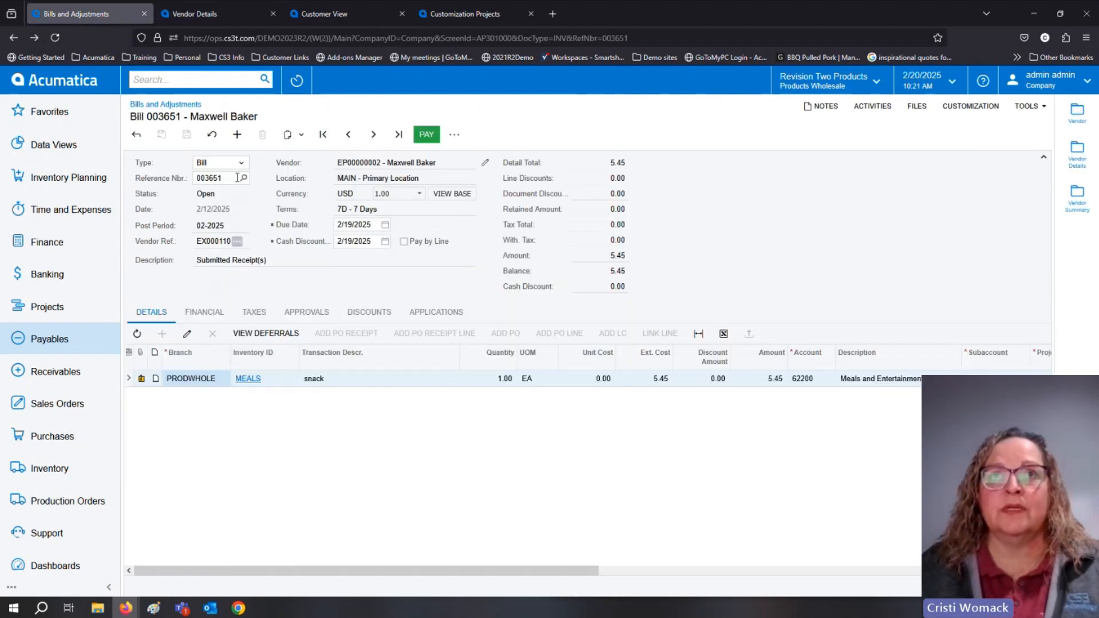
pyautogui.click(53, 338)
pyautogui.click(199, 216)
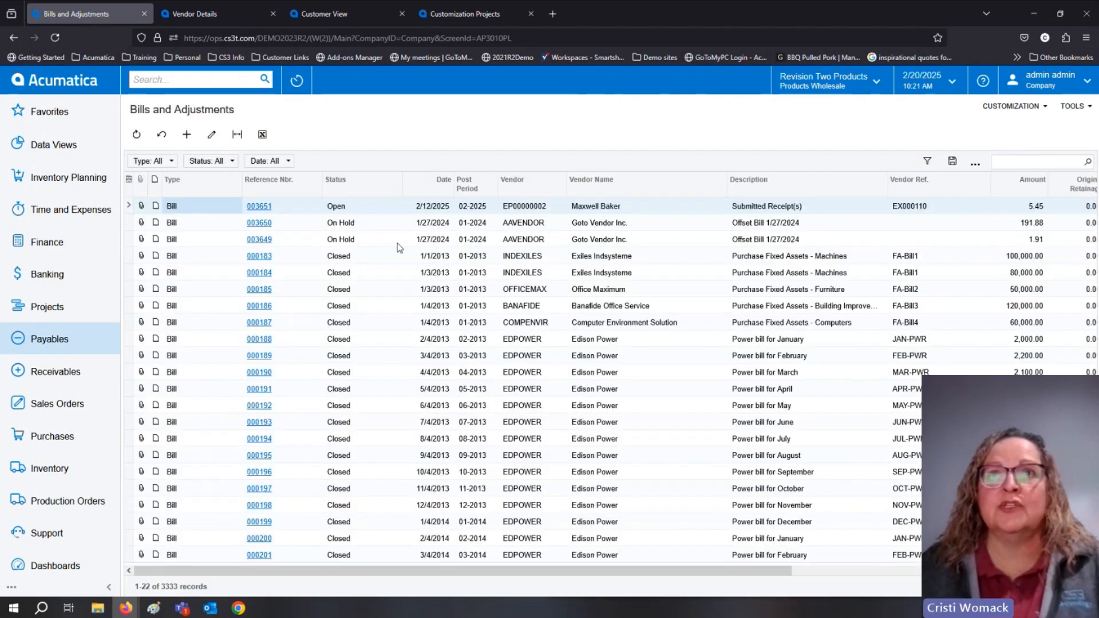
# Open the Exiles Indsysteme bill for 100,000.00 and show its Vendor Details and Vendor Summary in the side panel.
pyautogui.click(309, 228)
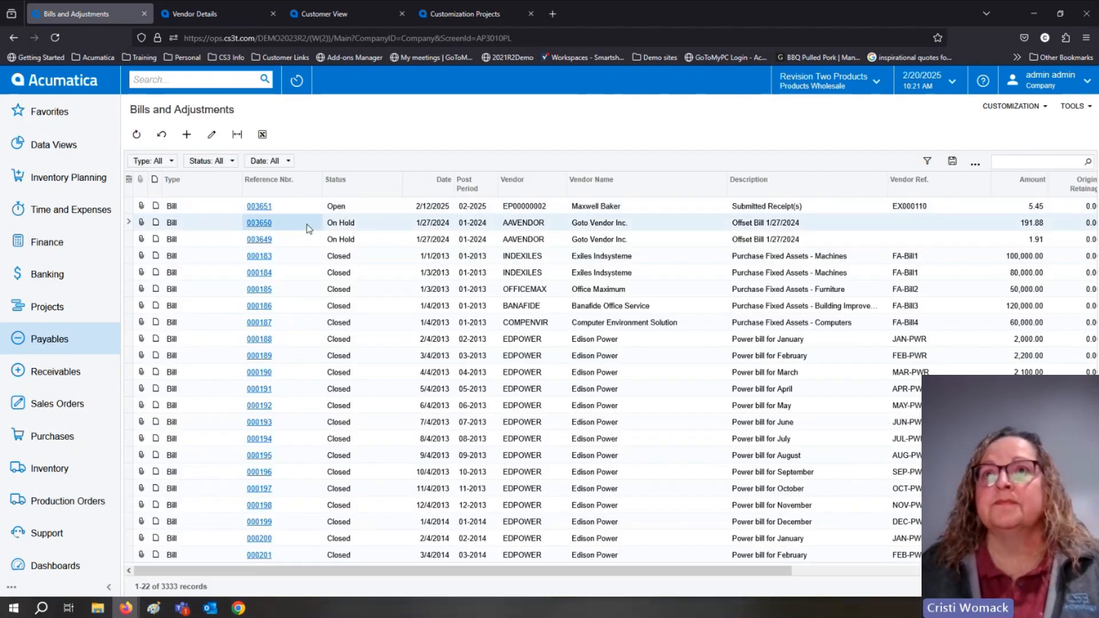
pyautogui.click(259, 256)
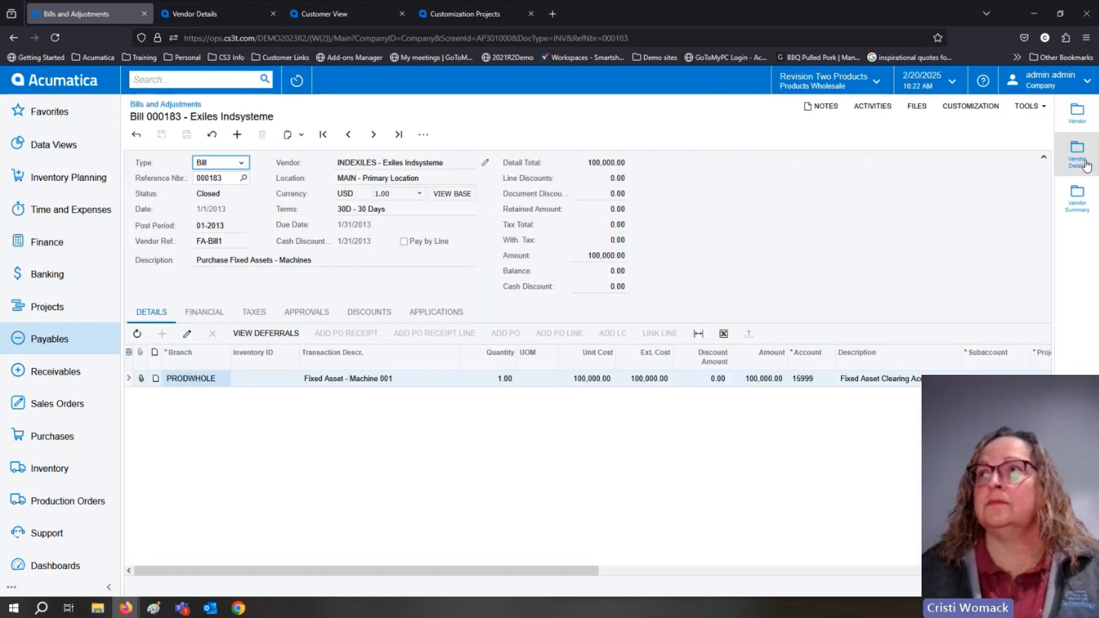
pyautogui.click(1086, 165)
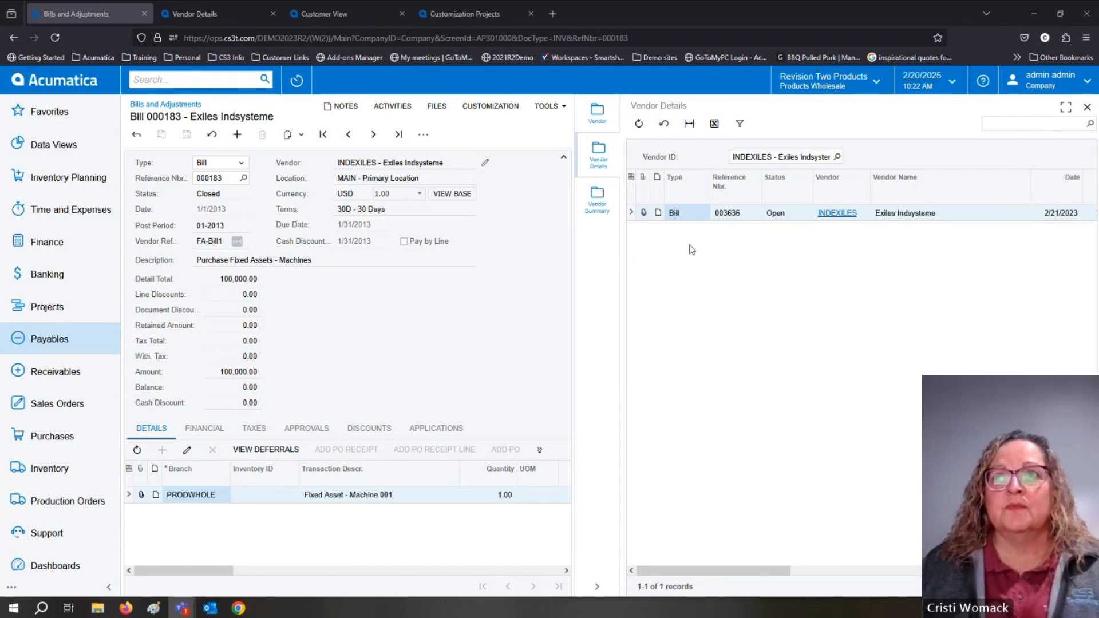
pyautogui.click(597, 197)
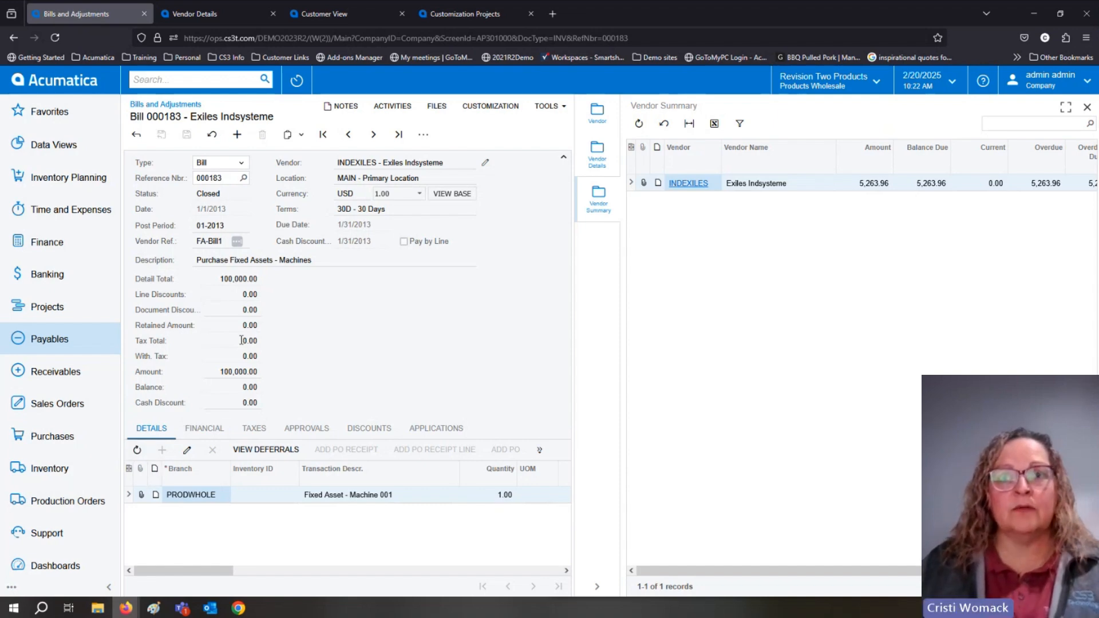
# Open the NoCodeLowCode project from the Customization Projects list in the Customization Project Editor.
pyautogui.moveTo(123, 612)
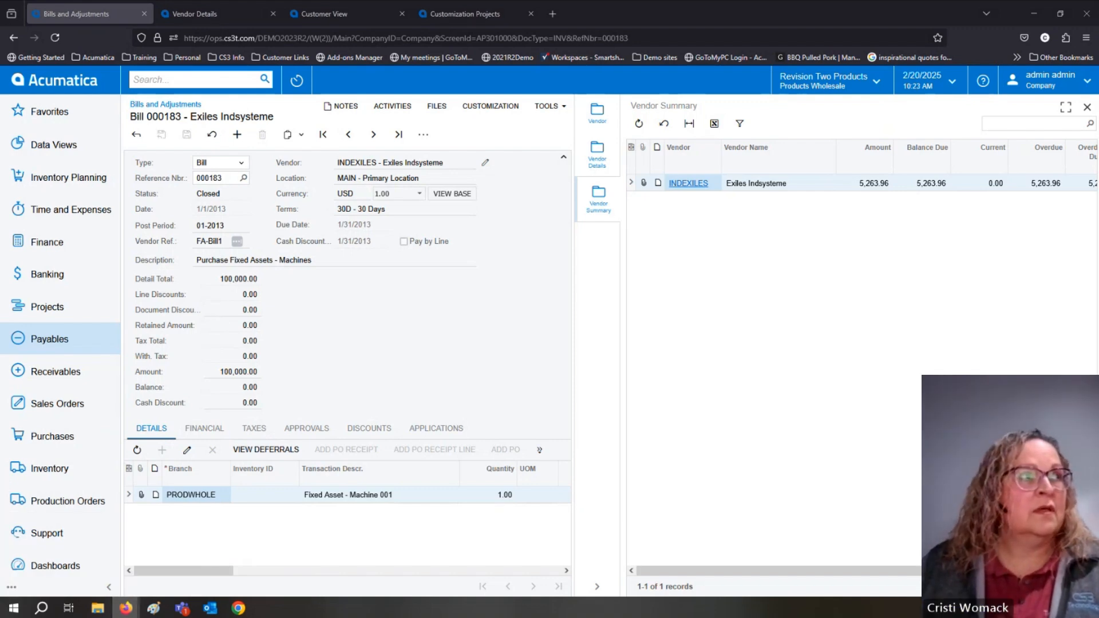
pyautogui.moveTo(0, 194); pyautogui.dragTo(444, 97)
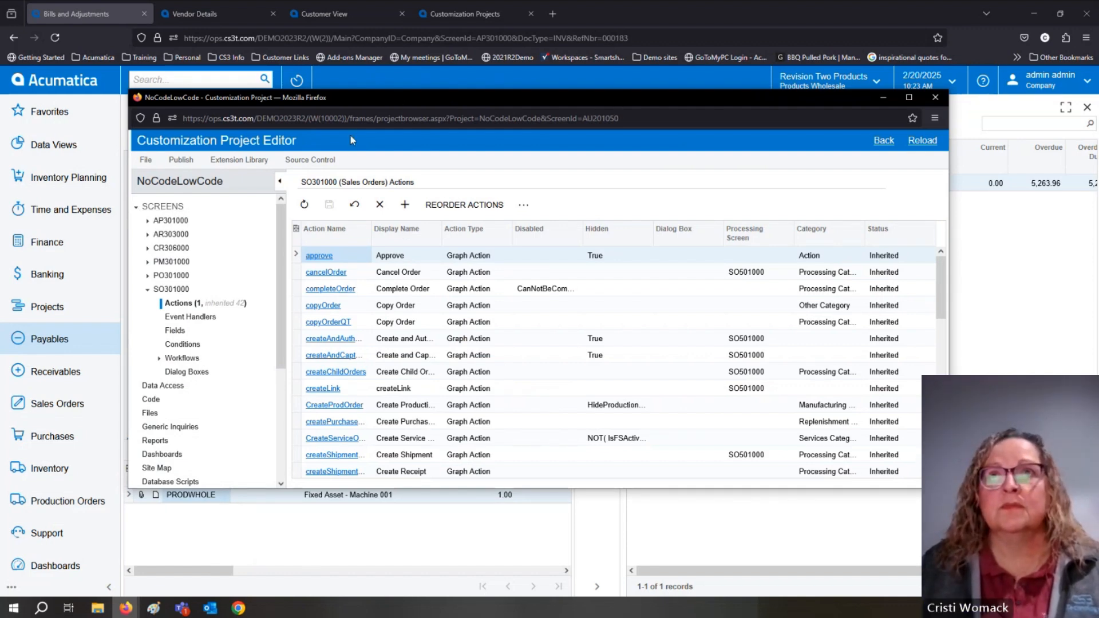
pyautogui.click(452, 12)
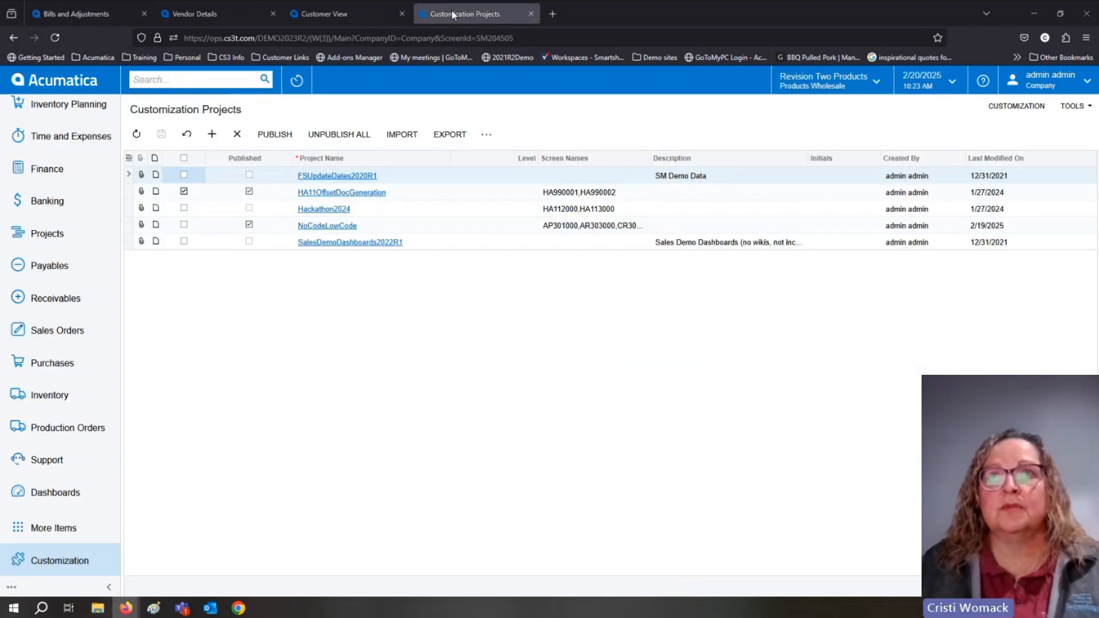
pyautogui.click(333, 226)
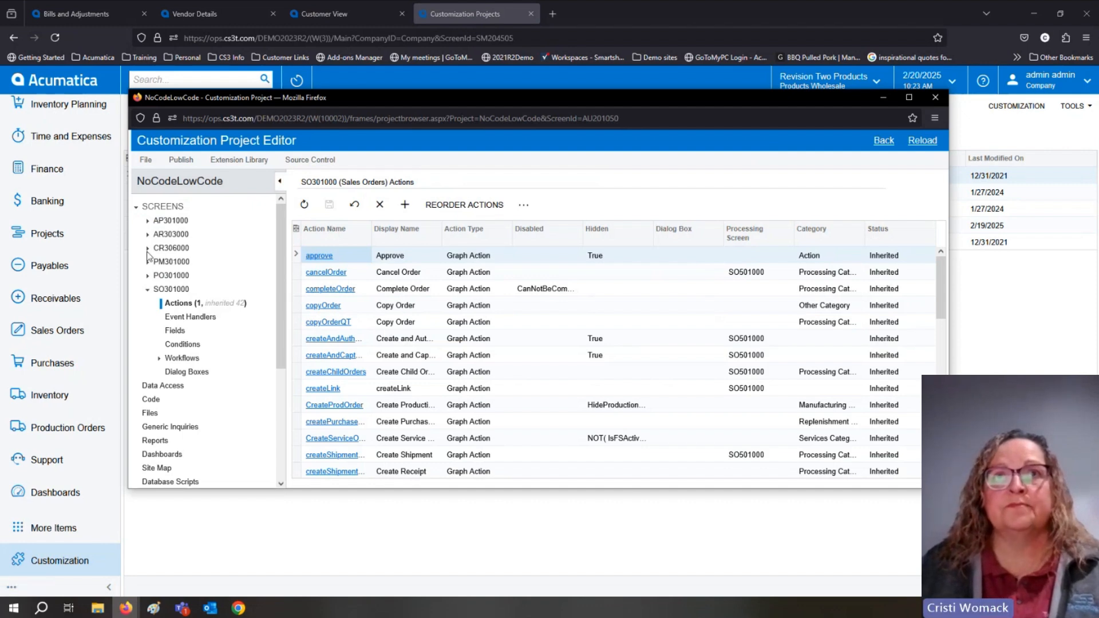
# Collapse the SO301000 branch and show the project's Customized Screens list, discarding a newly added blank row.
pyautogui.click(148, 289)
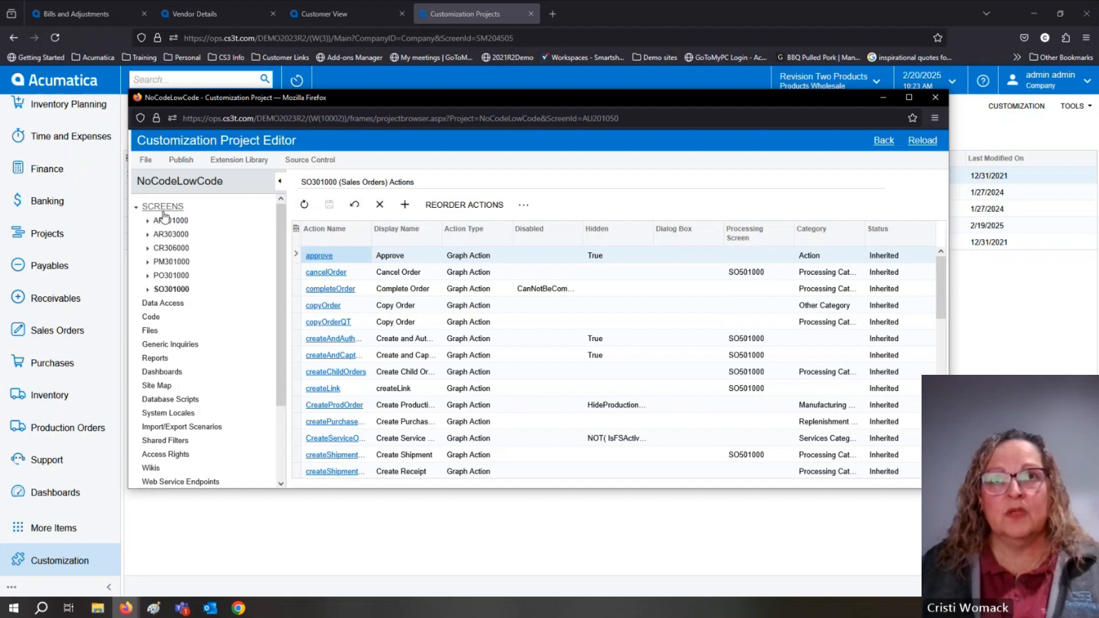
pyautogui.click(155, 207)
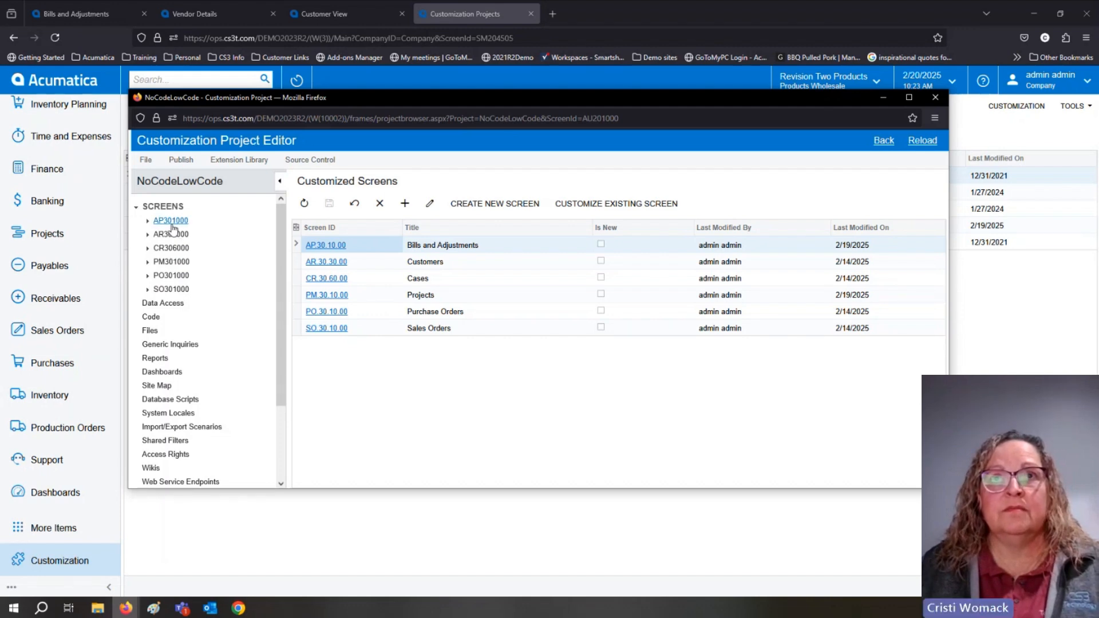
pyautogui.click(405, 205)
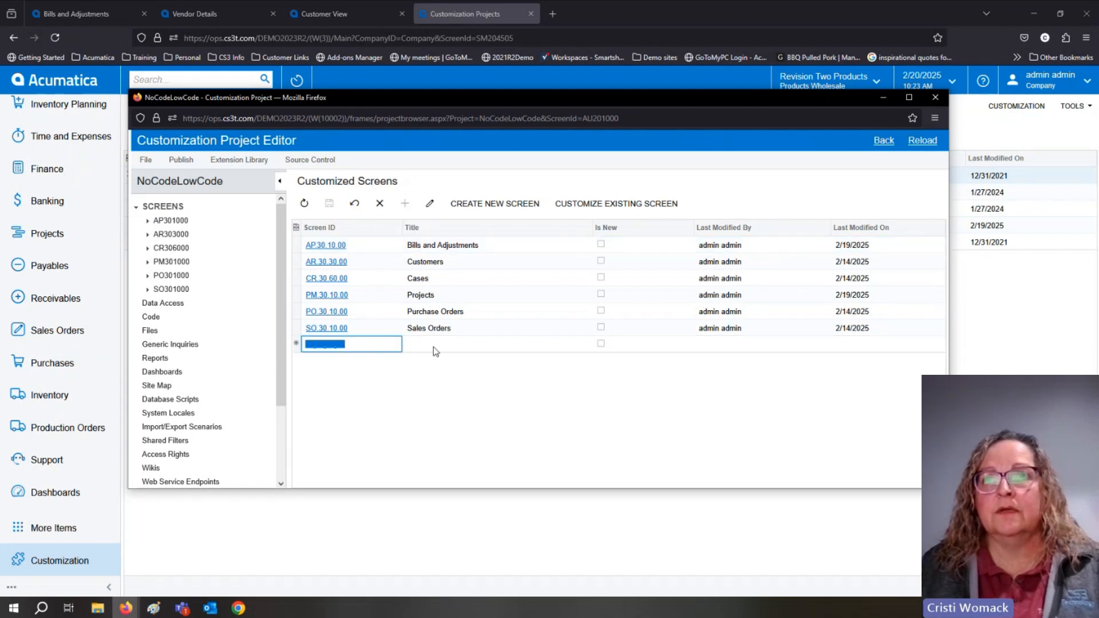
pyautogui.click(310, 211)
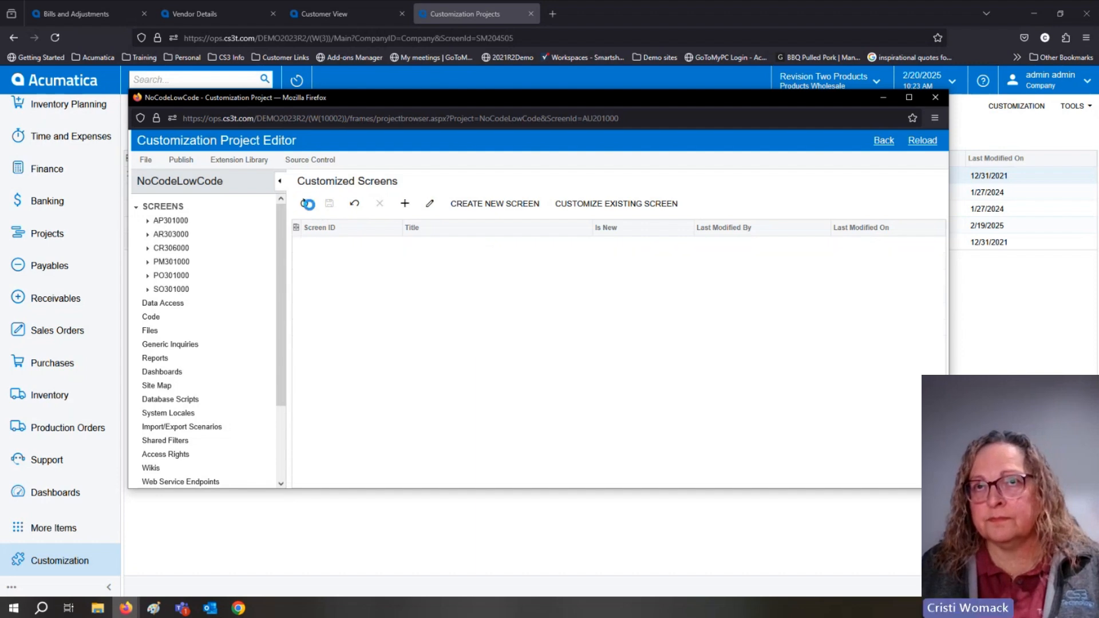
# Start customizing an existing screen in the project and search the screen selector for "account", leaving the selection empty.
pyautogui.click(614, 205)
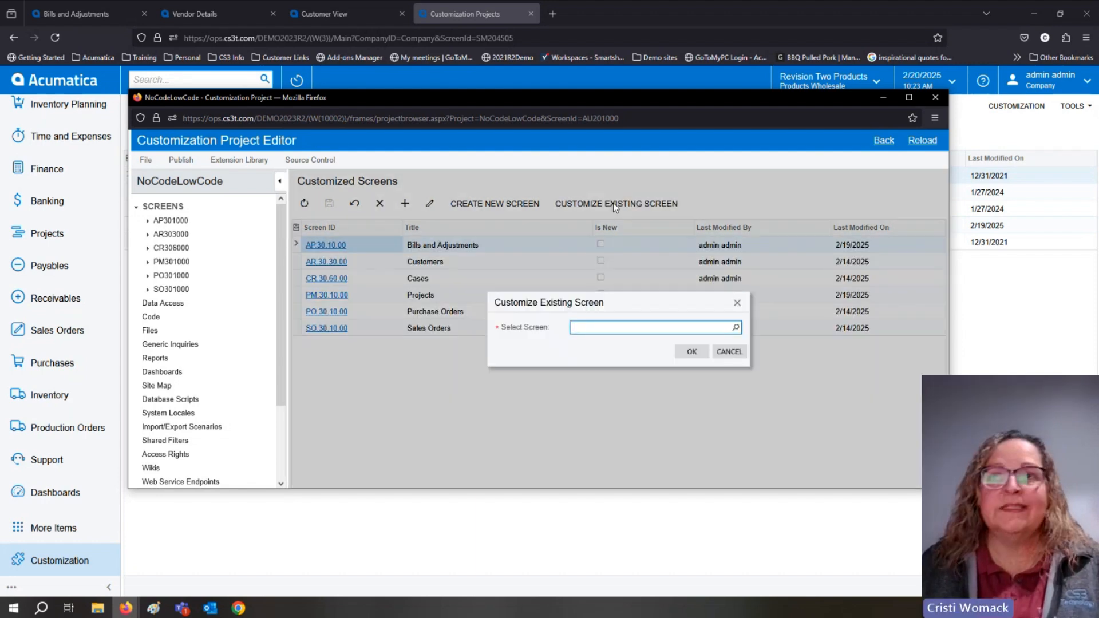
pyautogui.click(736, 329)
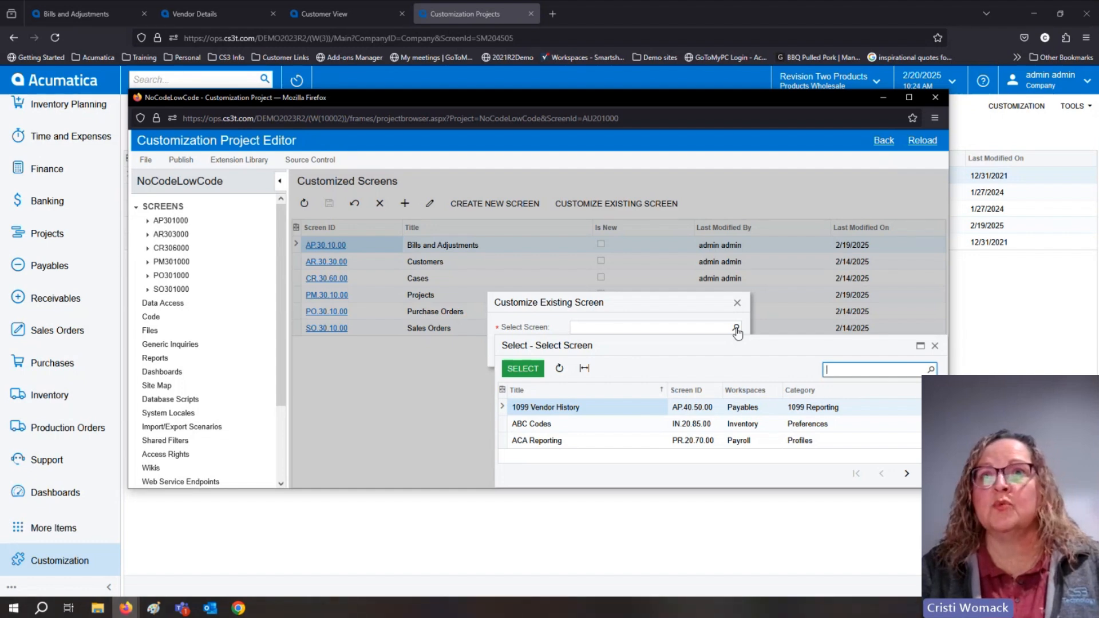
pyautogui.write('account')
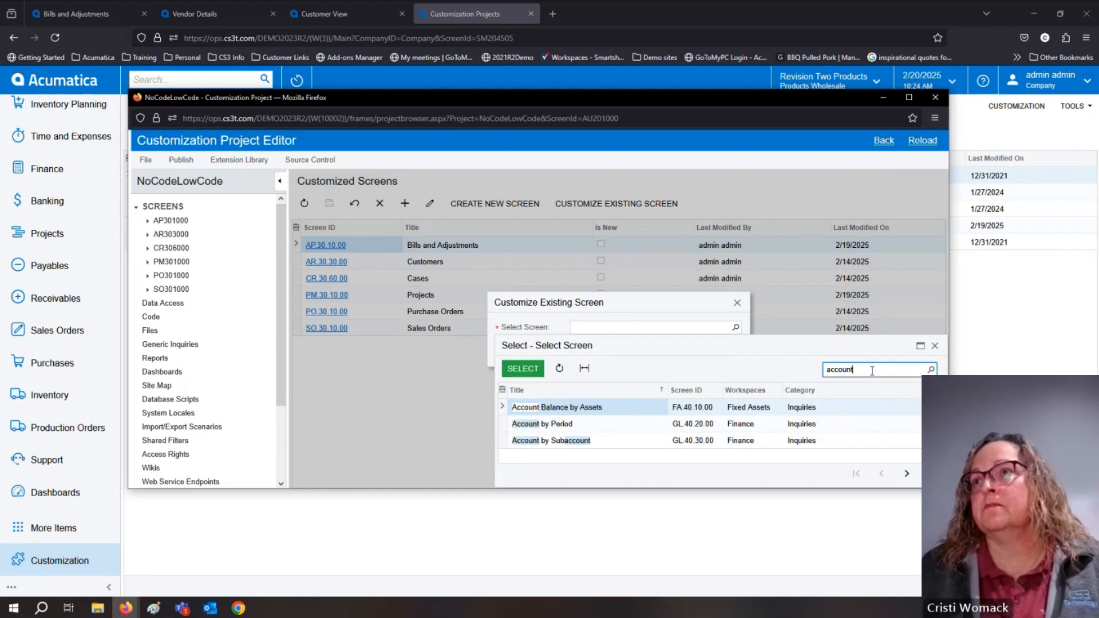
pyautogui.moveTo(870, 371); pyautogui.dragTo(819, 375)
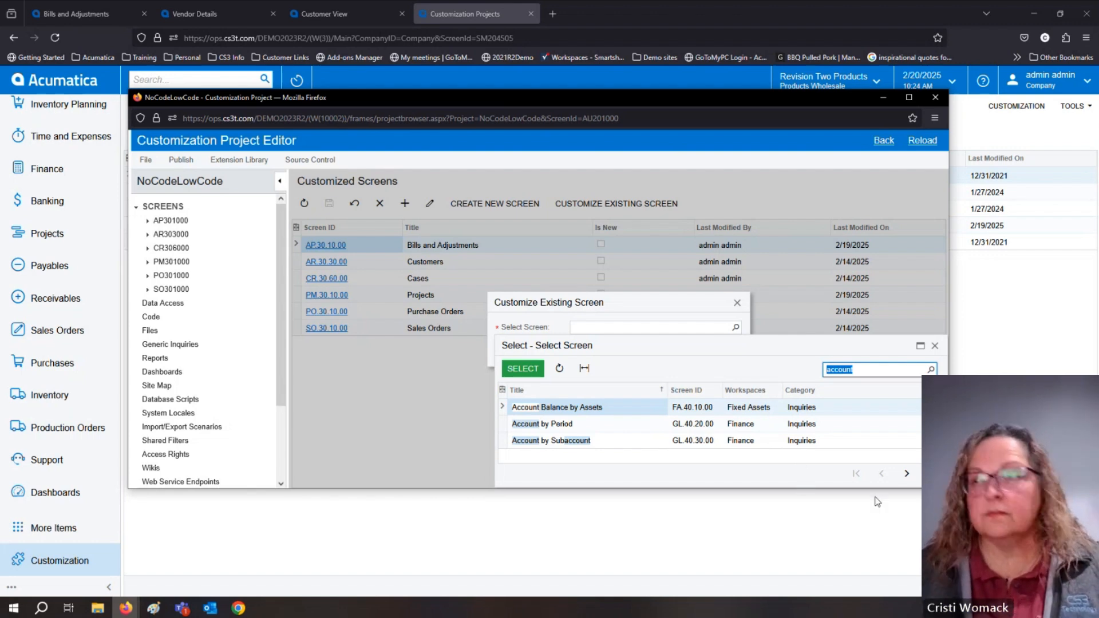
pyautogui.click(935, 346)
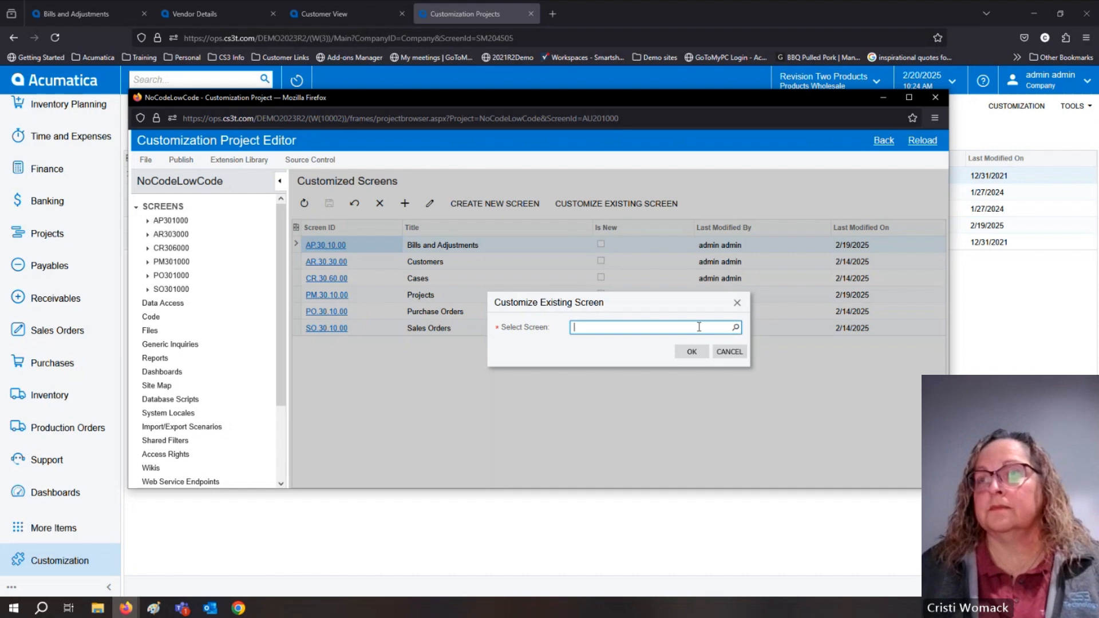
# Open the ABC Capital Ventures credit memo for 7,000.00 from the Receivables Invoices and Memos list and check the screen ID in its address.
pyautogui.click(74, 296)
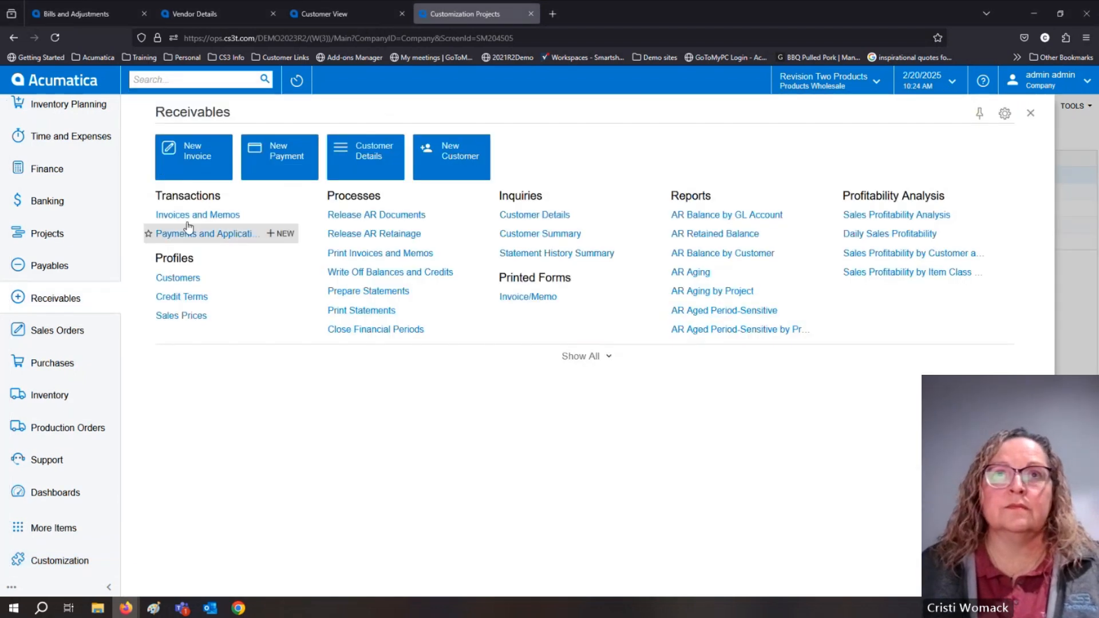
pyautogui.click(194, 216)
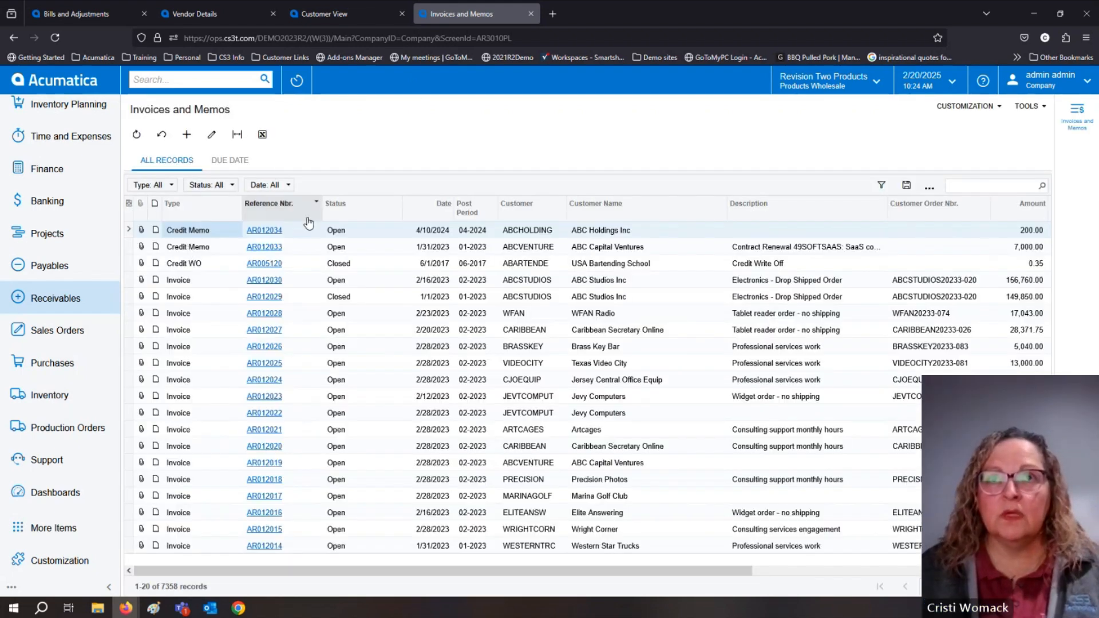
pyautogui.click(269, 248)
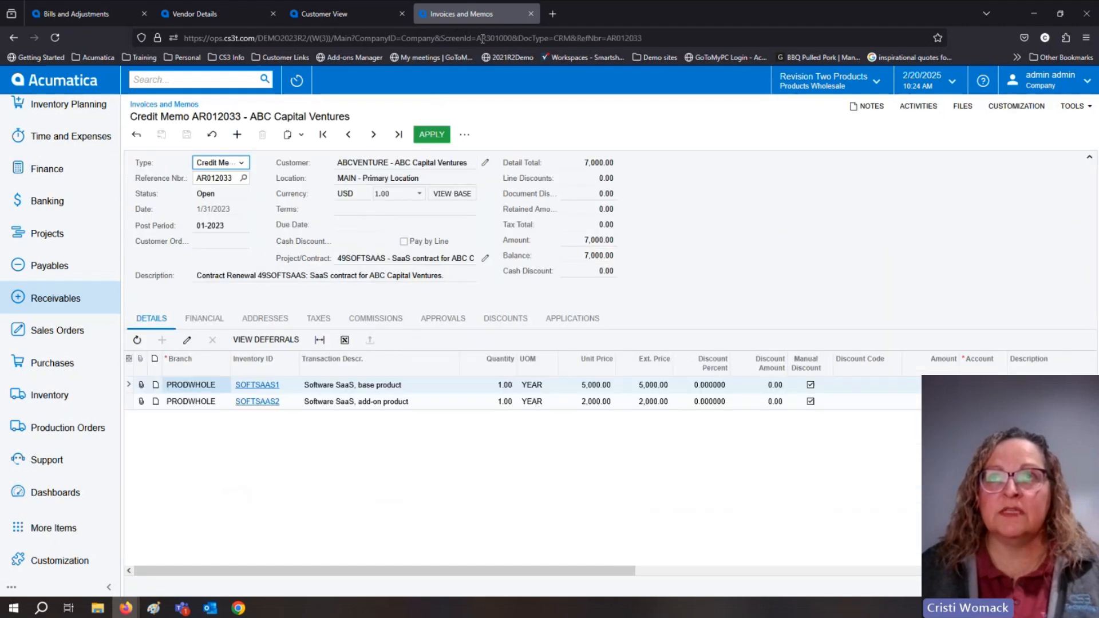
pyautogui.click(481, 39)
pyautogui.doubleClick(481, 39)
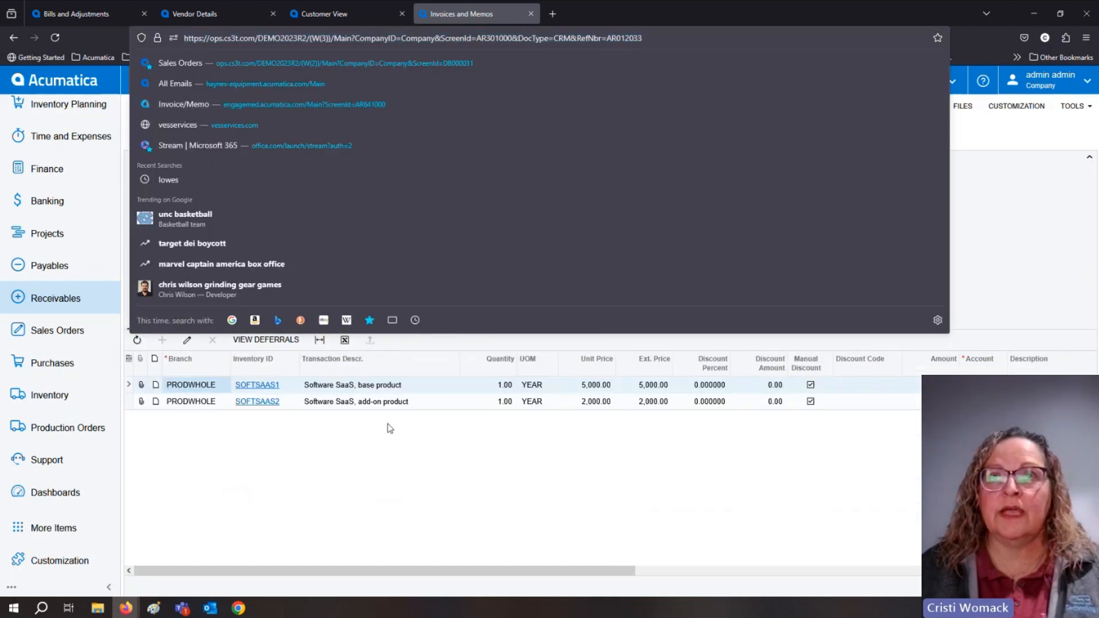
pyautogui.click(375, 474)
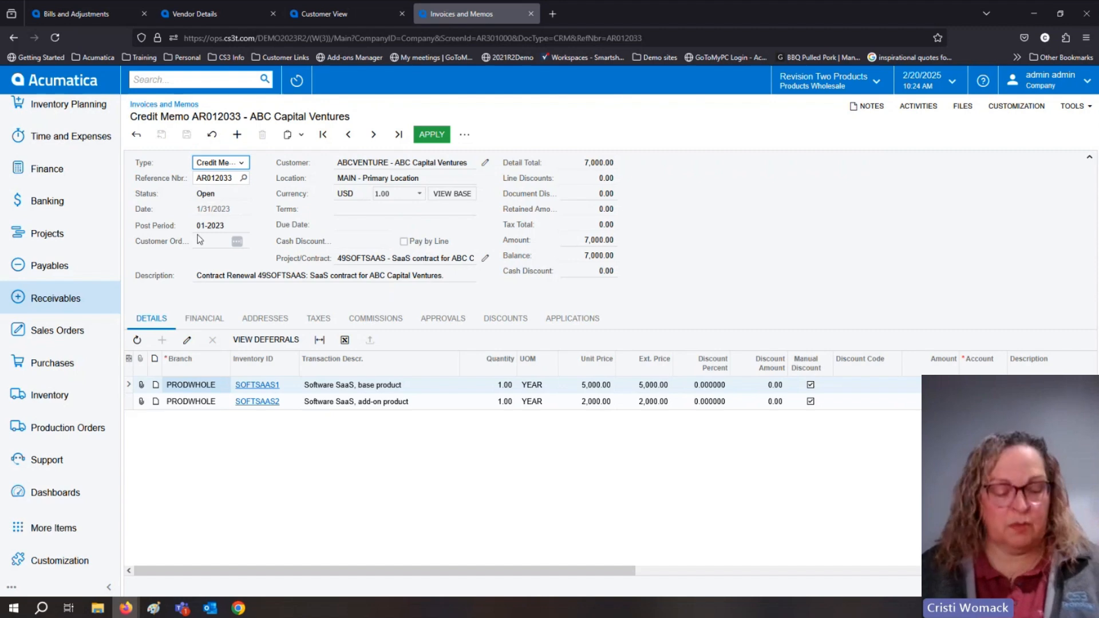
# Return to the Customization Project Editor window and search the screens available for customization for "invoices", enlarging the results list.
pyautogui.hotkey('alt', 'Tab')
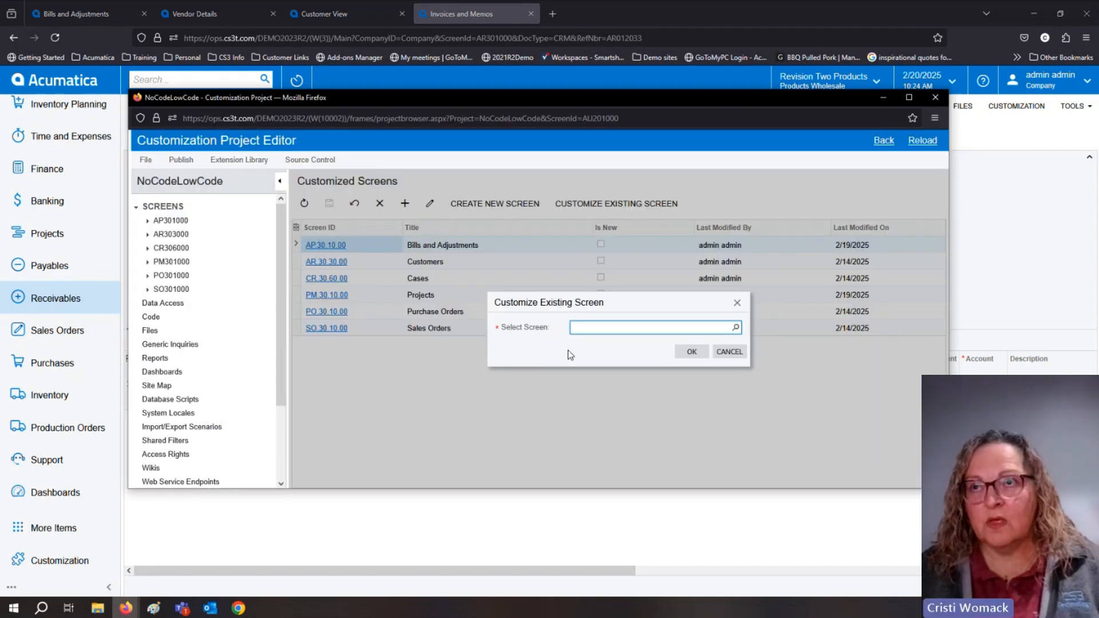
pyautogui.click(737, 328)
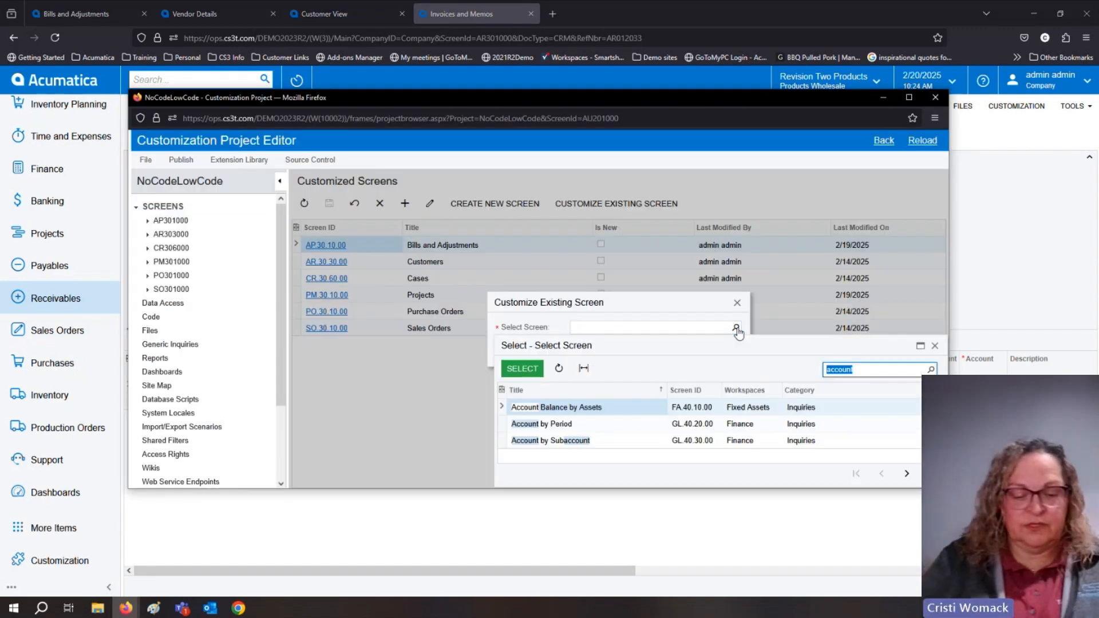
pyautogui.write('invoices')
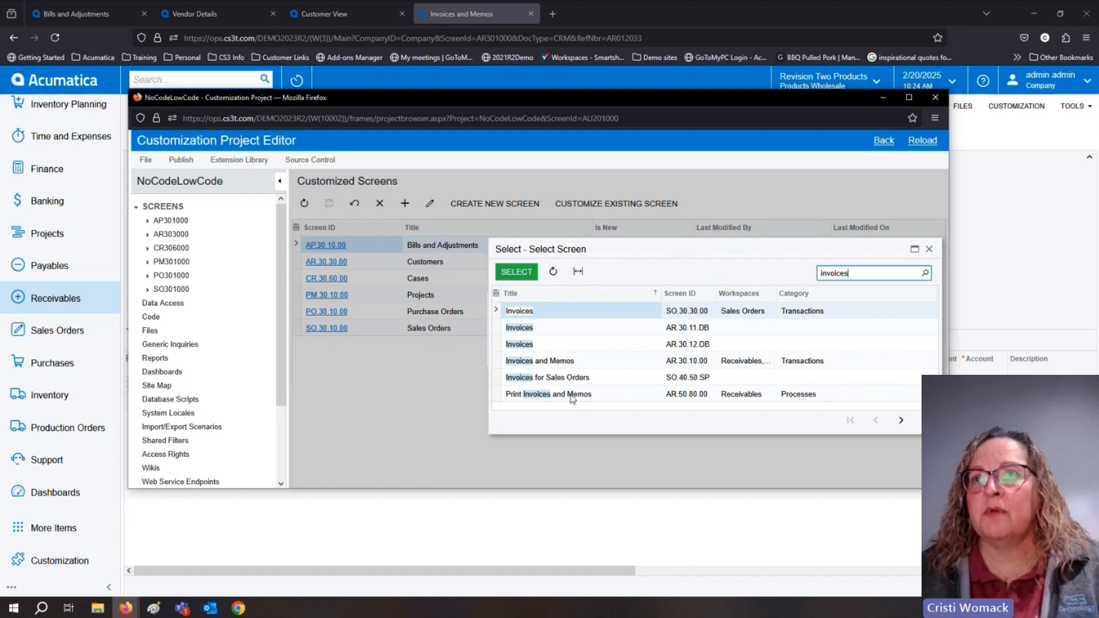
pyautogui.moveTo(650, 433); pyautogui.dragTo(649, 473)
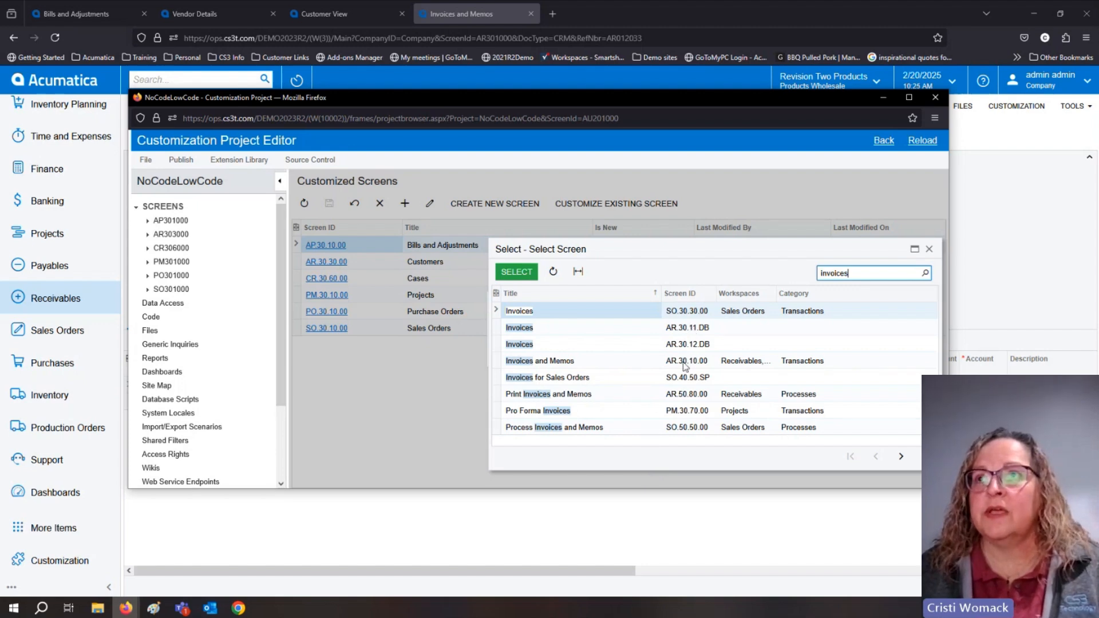
# Find the Invoices and Memos screen AR.30.10.00 by searching for "ar.30.10" and add it to the project's customized screens.
pyautogui.moveTo(853, 275); pyautogui.dragTo(786, 275)
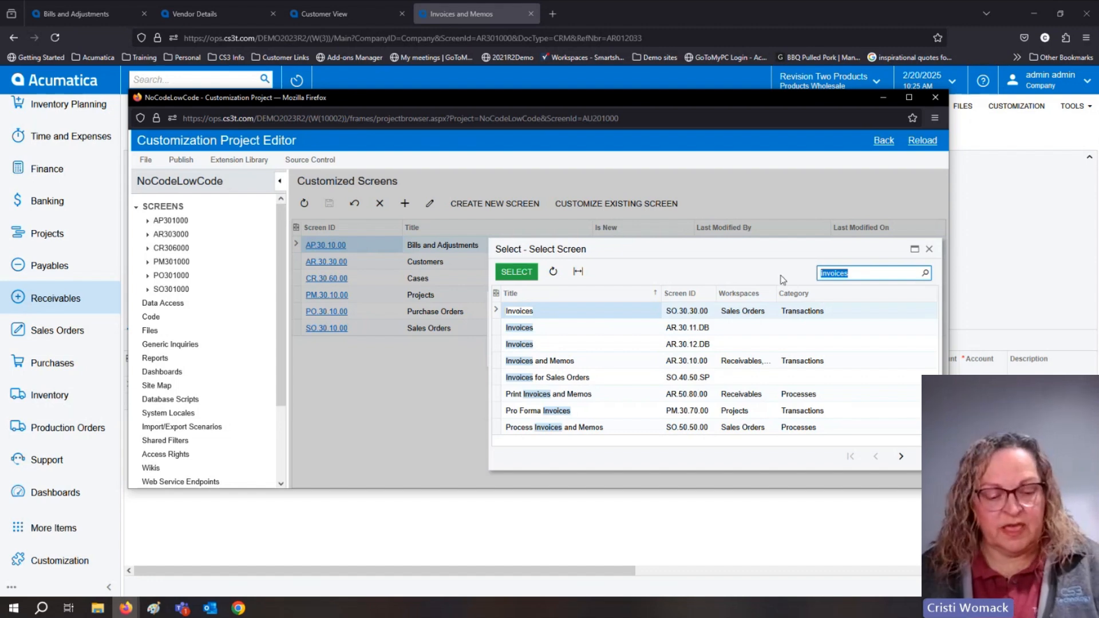
pyautogui.write('ar')
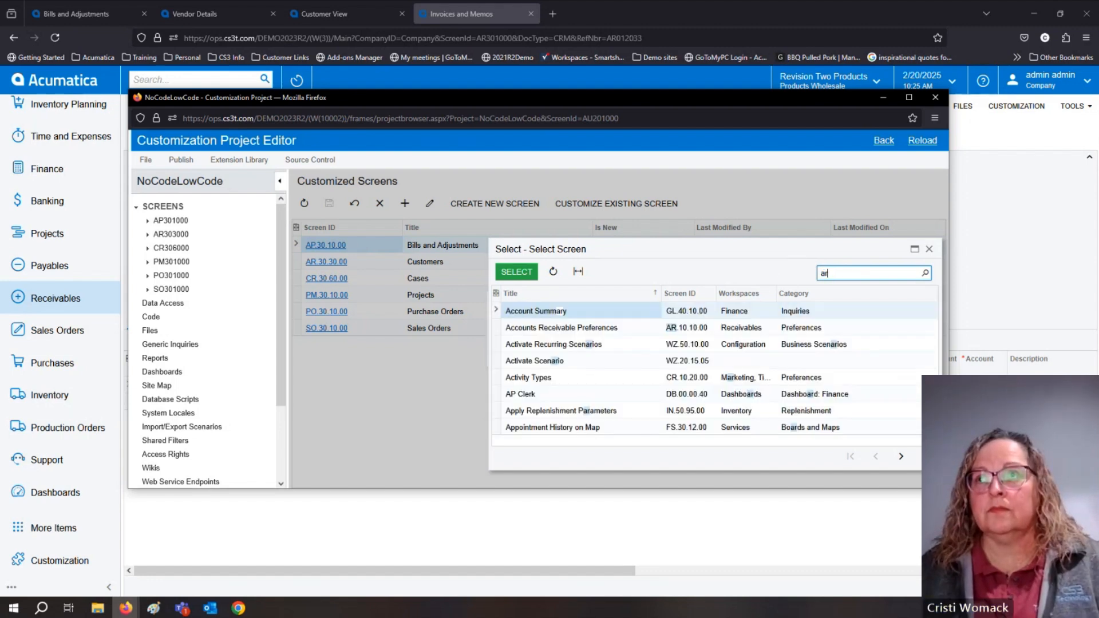
pyautogui.write('.30.10')
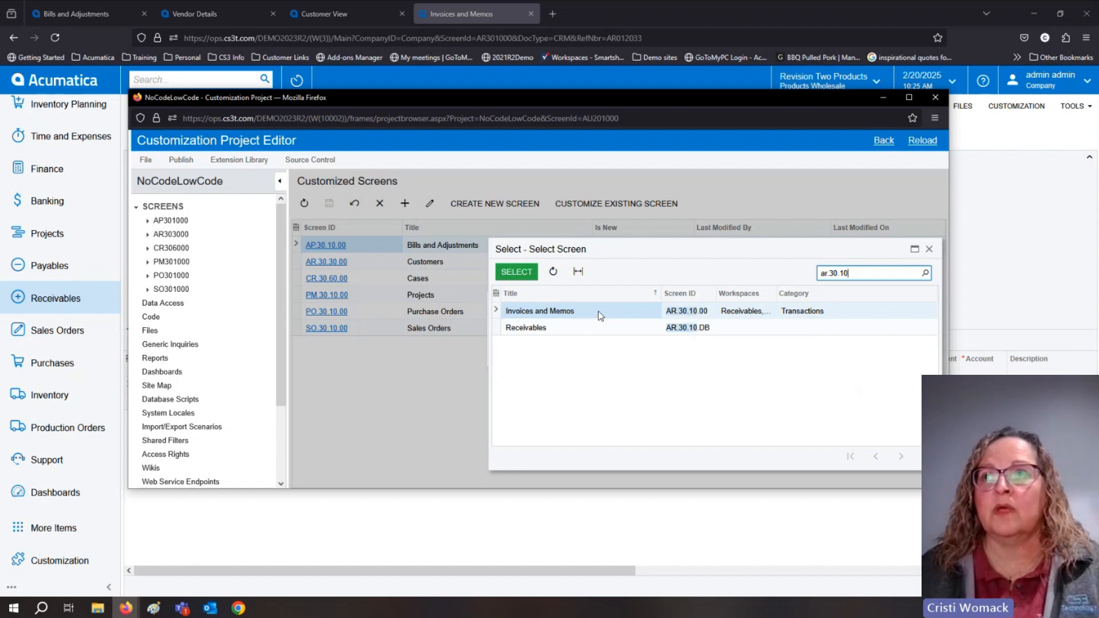
pyautogui.click(682, 315)
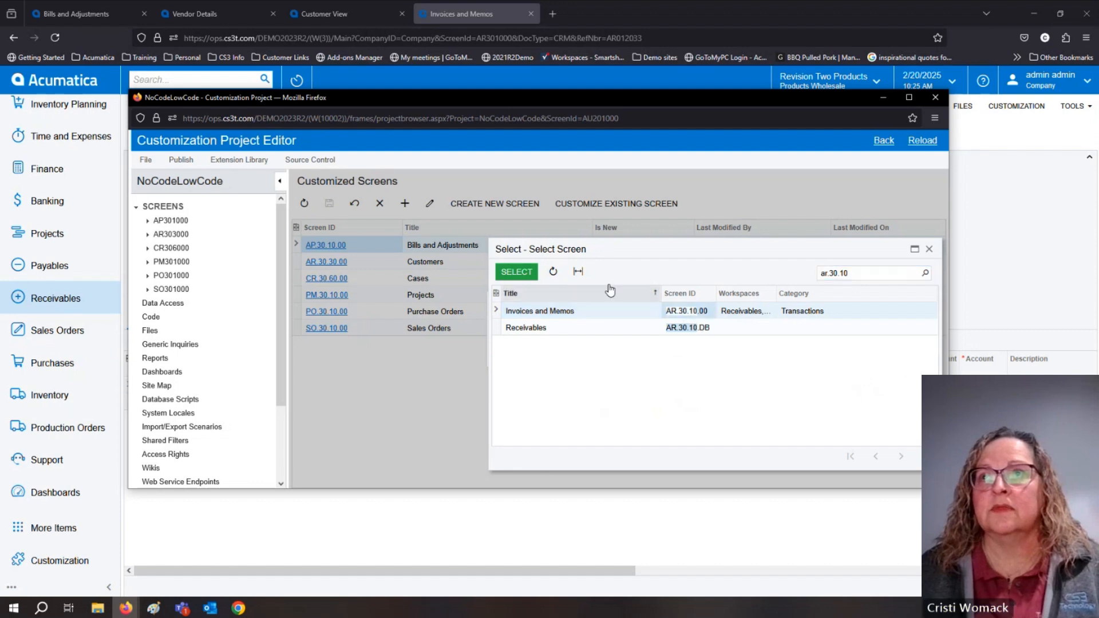
pyautogui.click(517, 273)
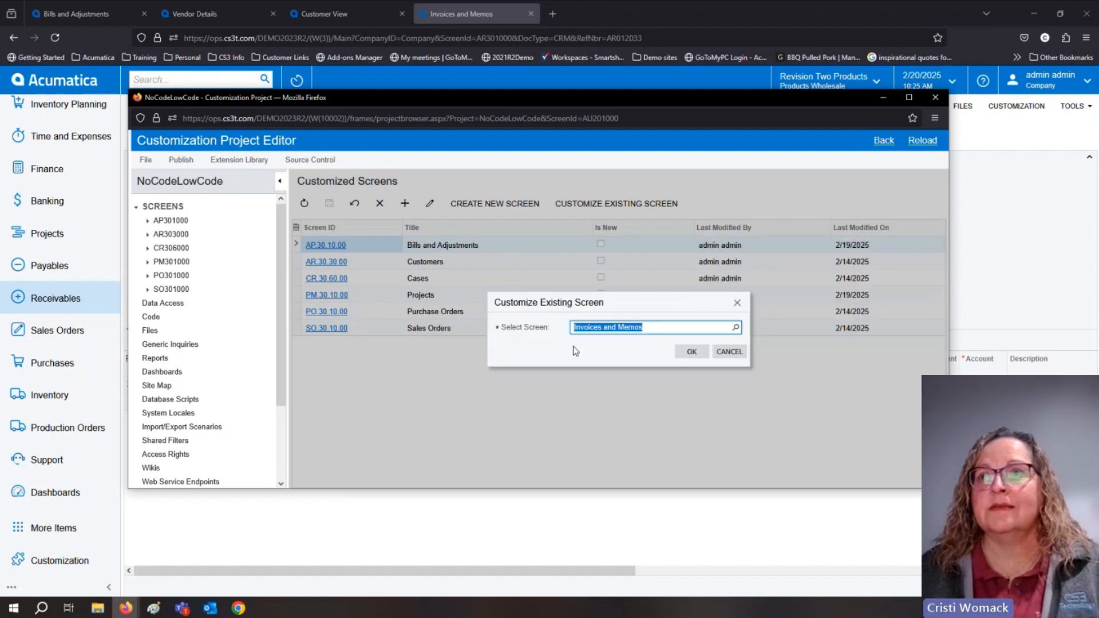
pyautogui.click(693, 354)
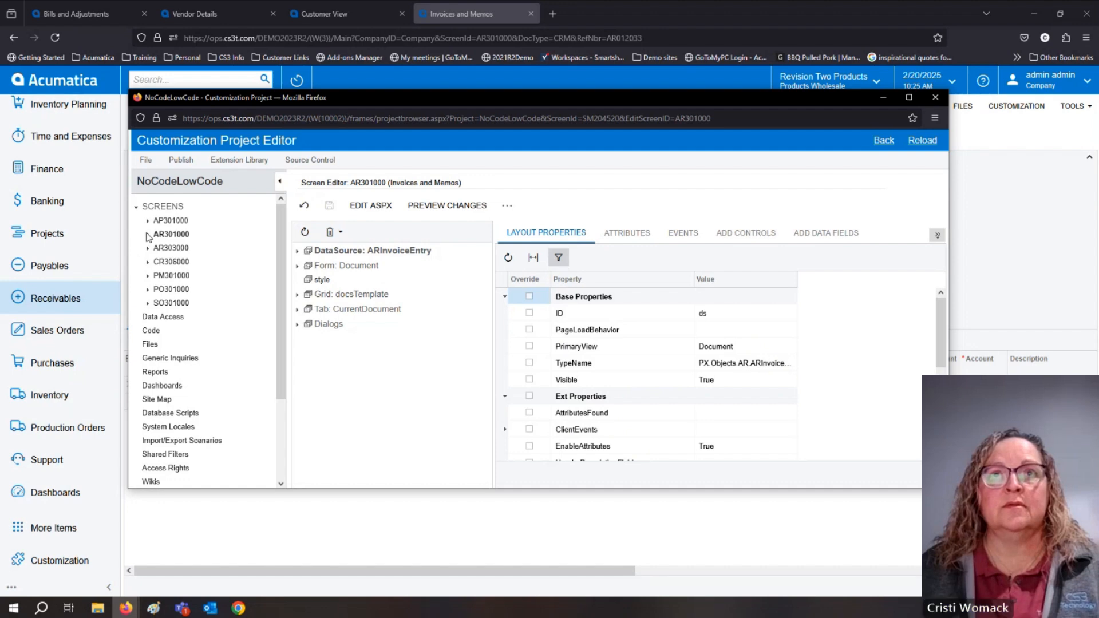
# Expand AR301000 in the project tree, open its Actions and look through the list of inherited actions.
pyautogui.click(147, 236)
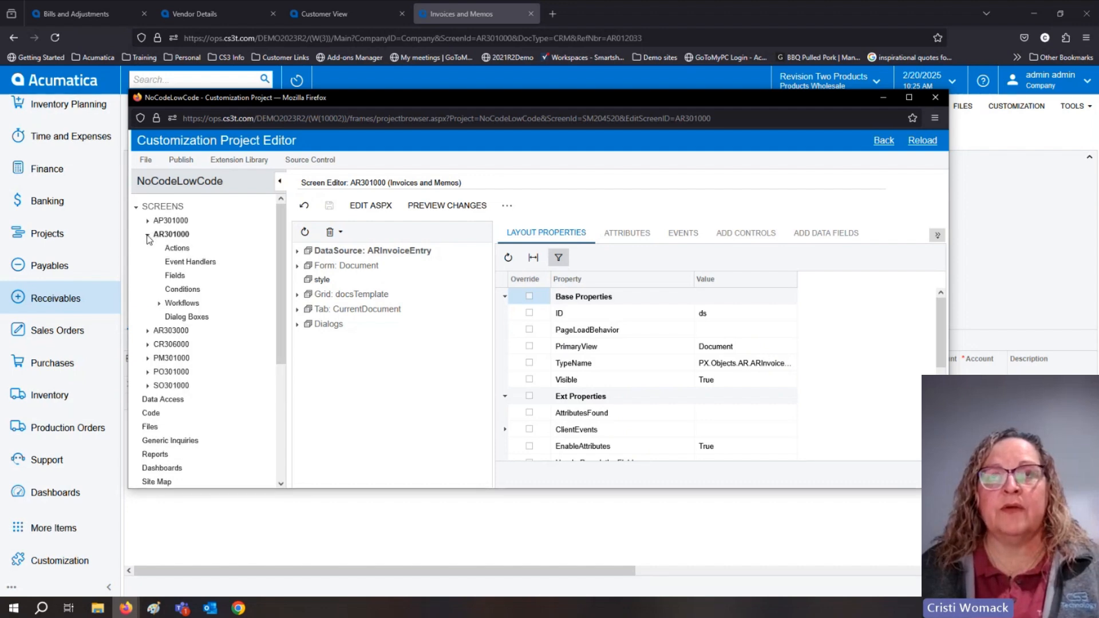
pyautogui.click(177, 249)
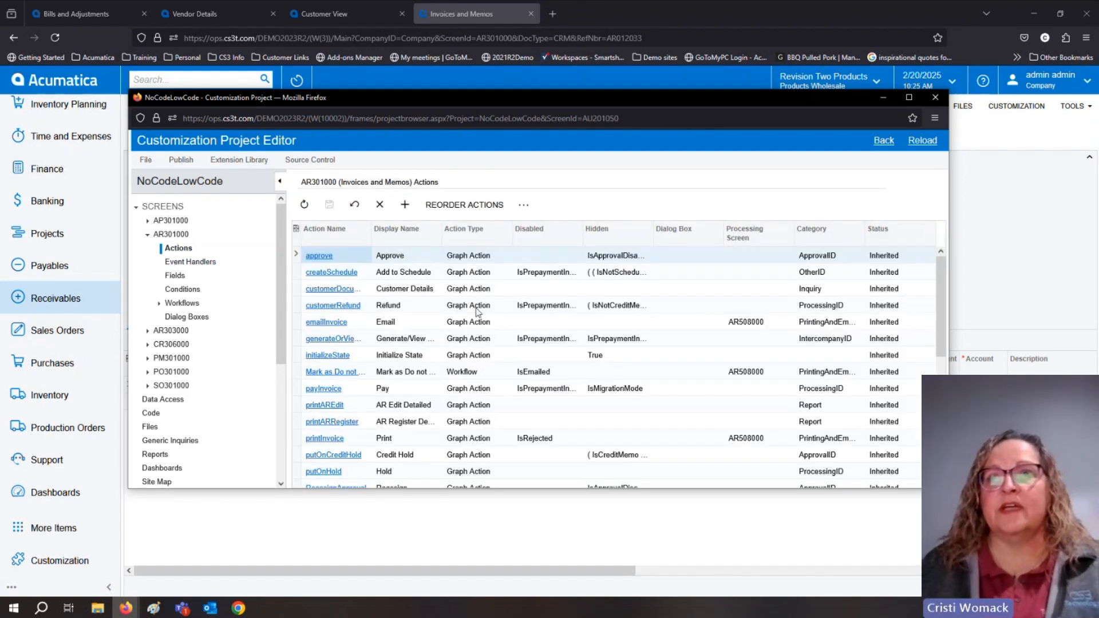
pyautogui.scroll(-5, 467, 407)
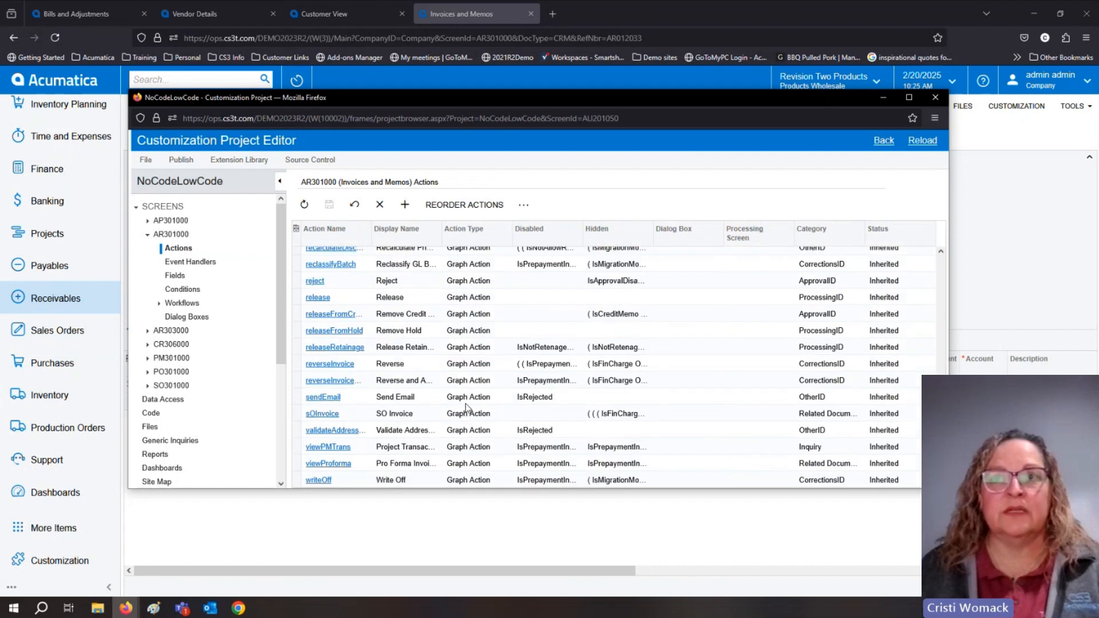
pyautogui.scroll(5, 465, 403)
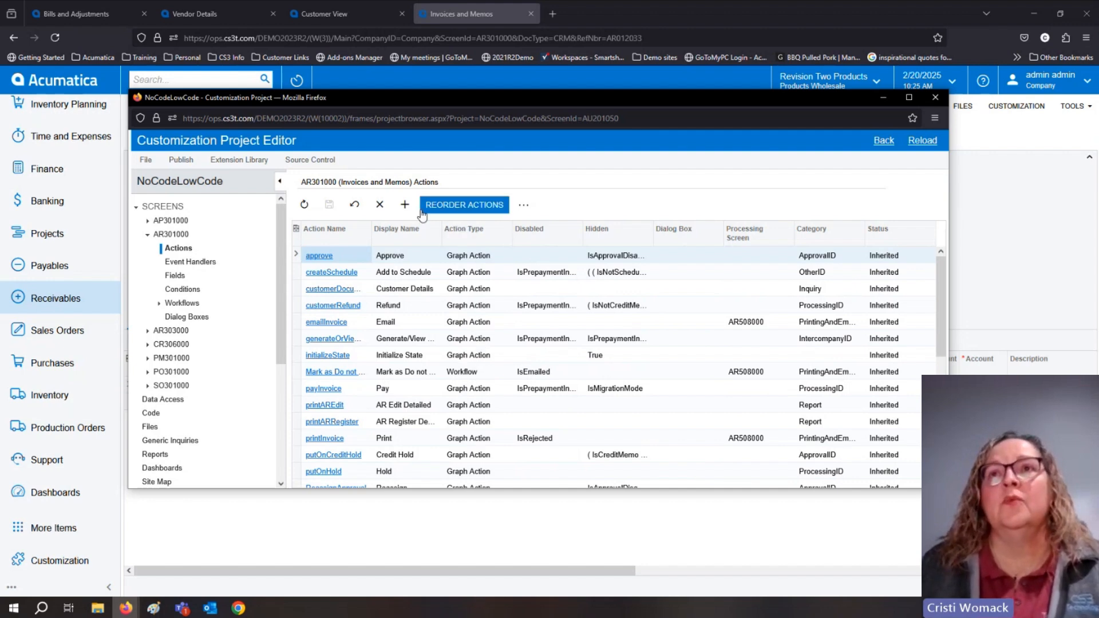
# Add an action to AR301000 with action name and display name Customer and action type Navigation: Side panel.
pyautogui.click(404, 204)
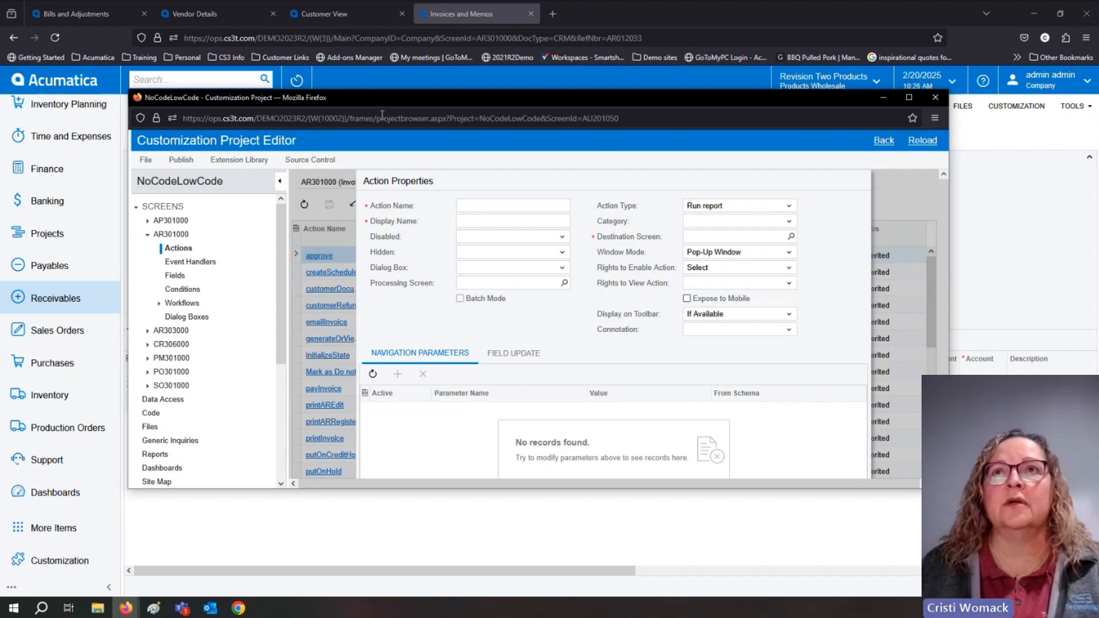
pyautogui.click(435, 22)
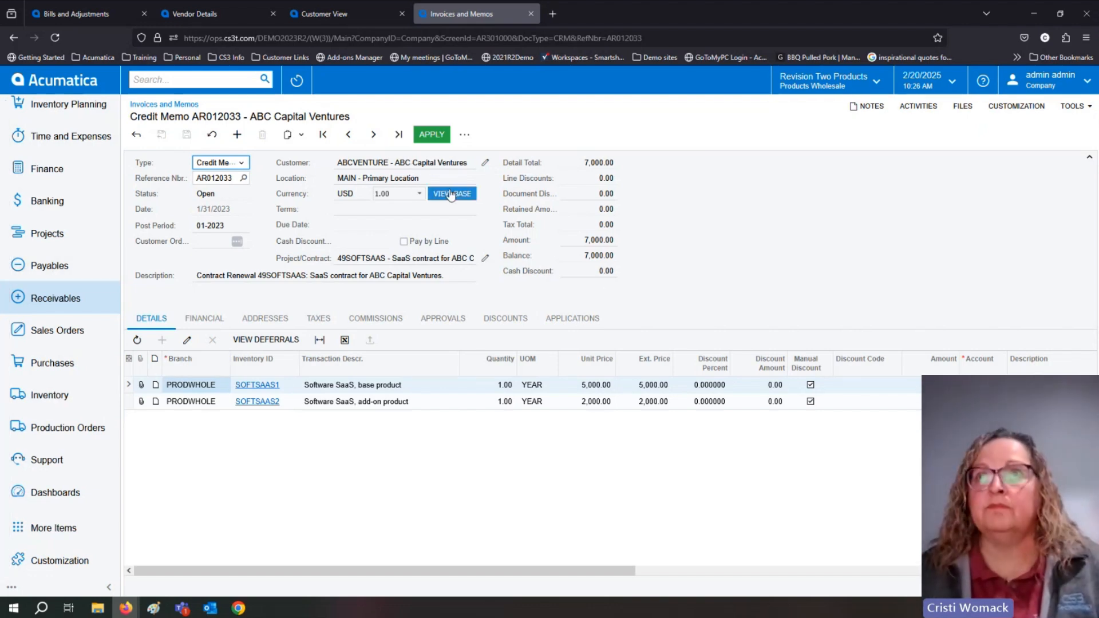
pyautogui.hotkey('alt', 'Tab')
pyautogui.click(470, 210)
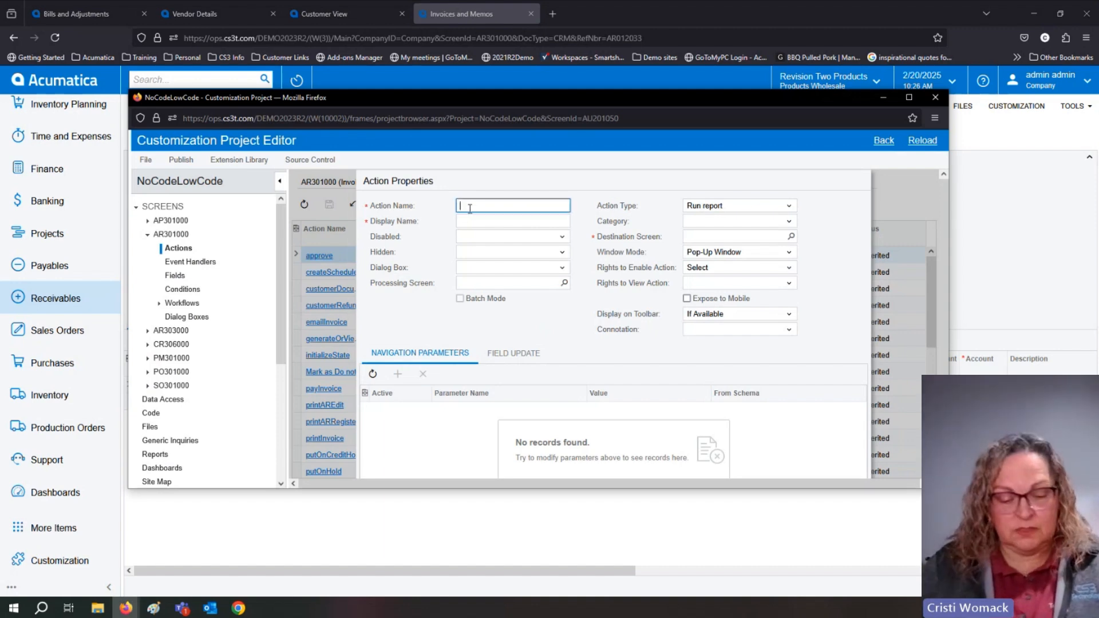
pyautogui.write('cu')
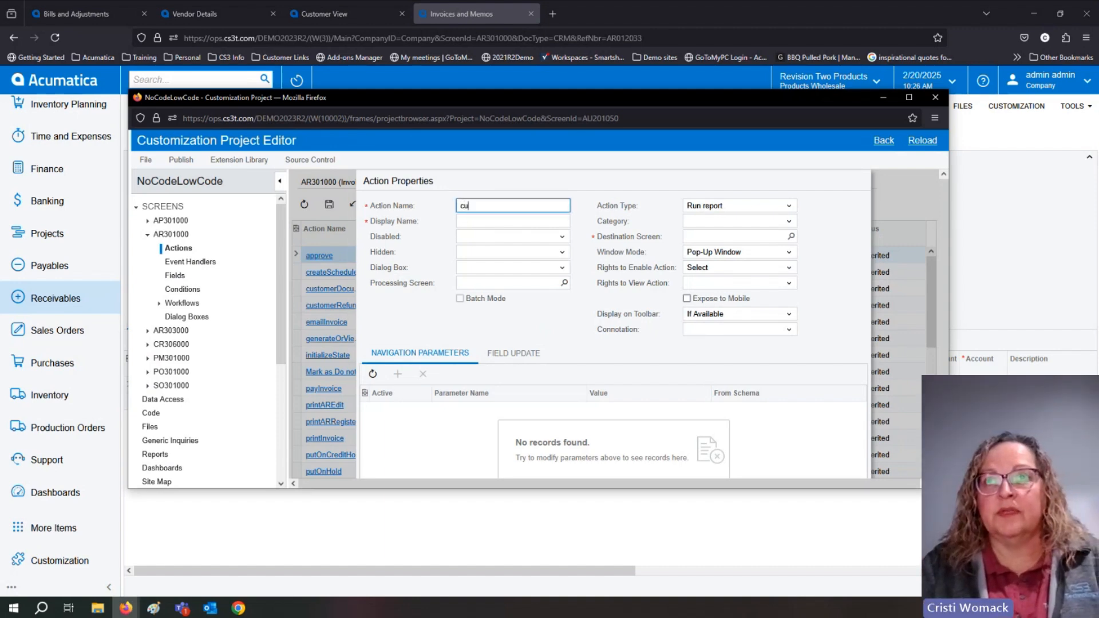
pyautogui.write('stomer')
pyautogui.press('Tab')
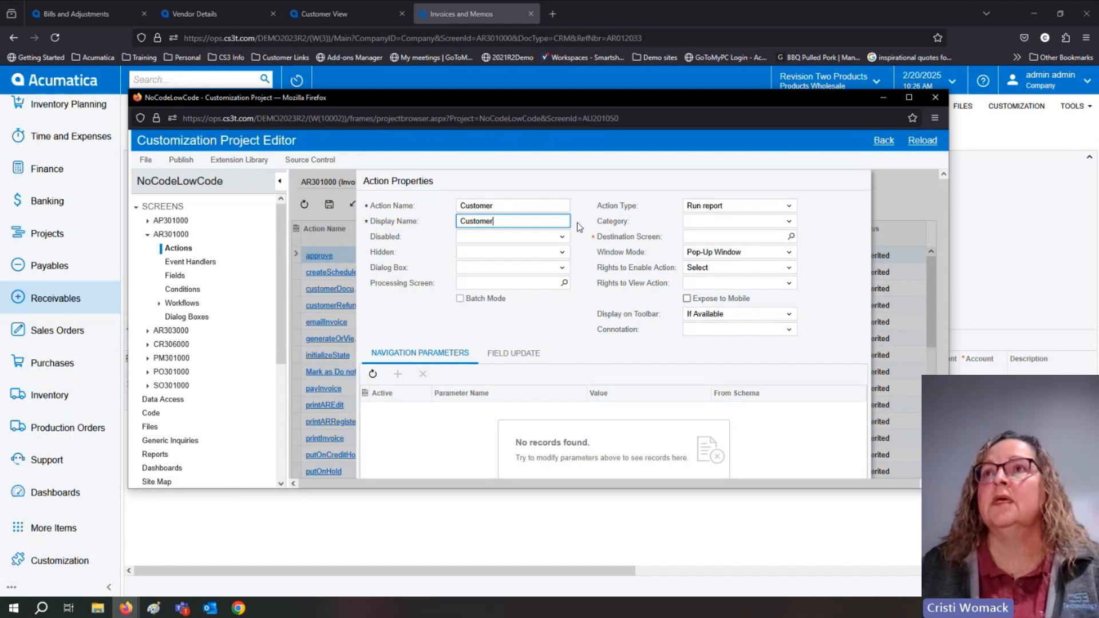
pyautogui.click(790, 208)
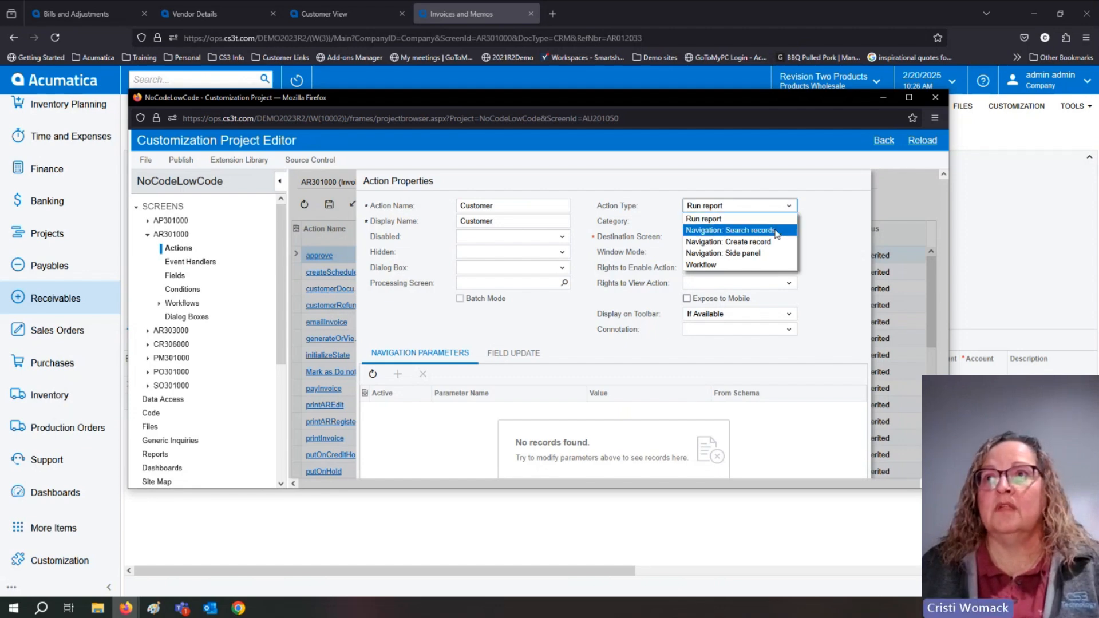
pyautogui.click(767, 258)
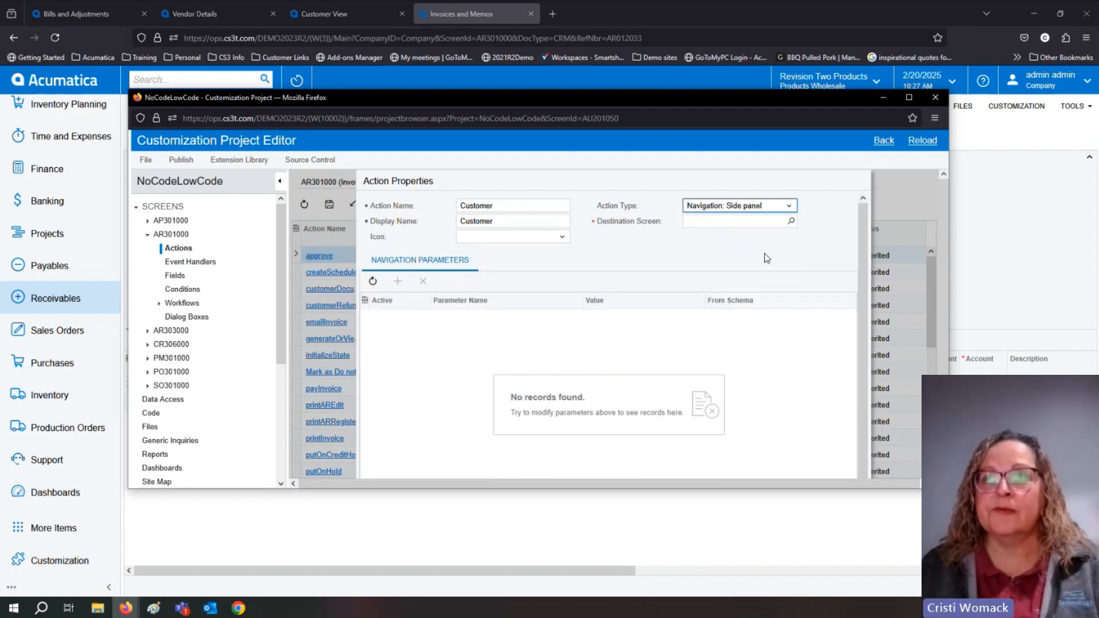
# Search the destination screens for "customers" and set the Customer action's destination screen to AR.30.30.PL Customers.
pyautogui.click(792, 221)
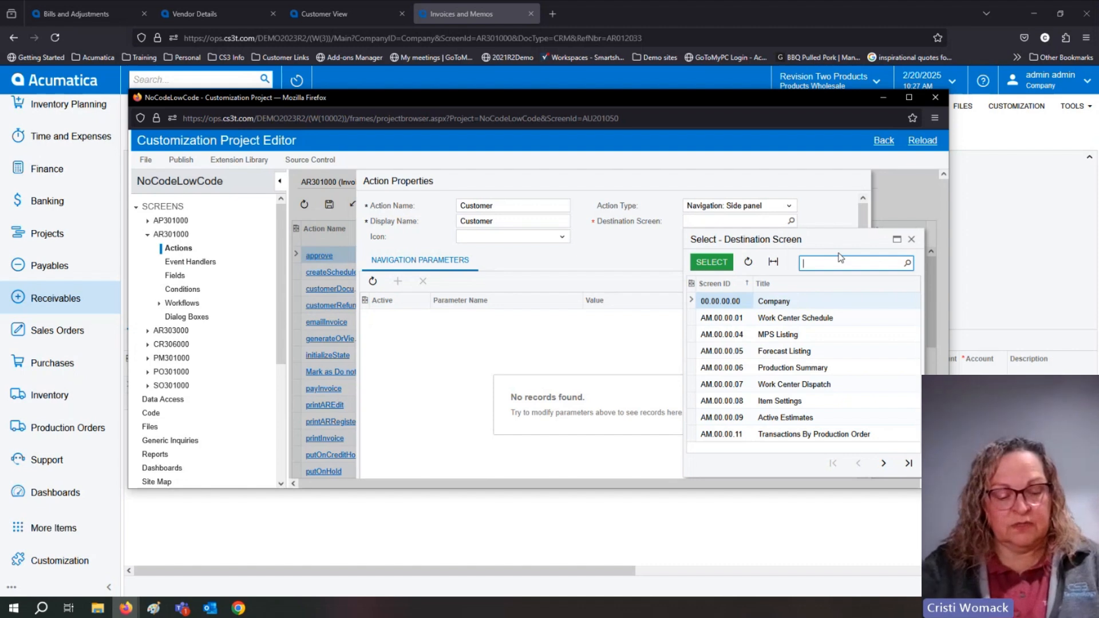
pyautogui.write('customer')
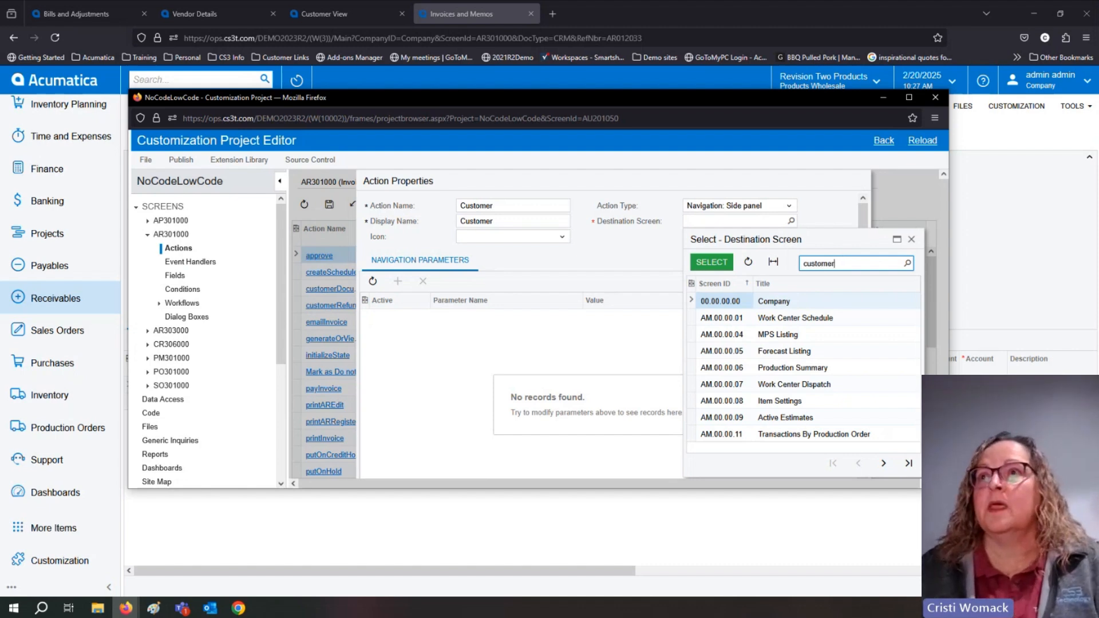
pyautogui.write('s')
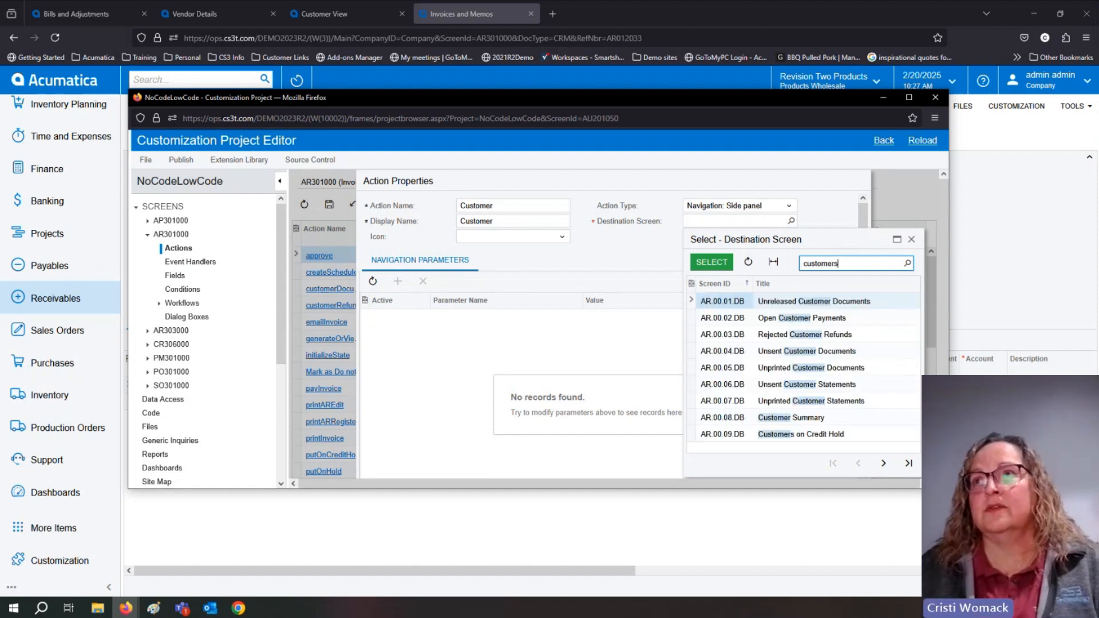
pyautogui.scroll(-3, 865, 343)
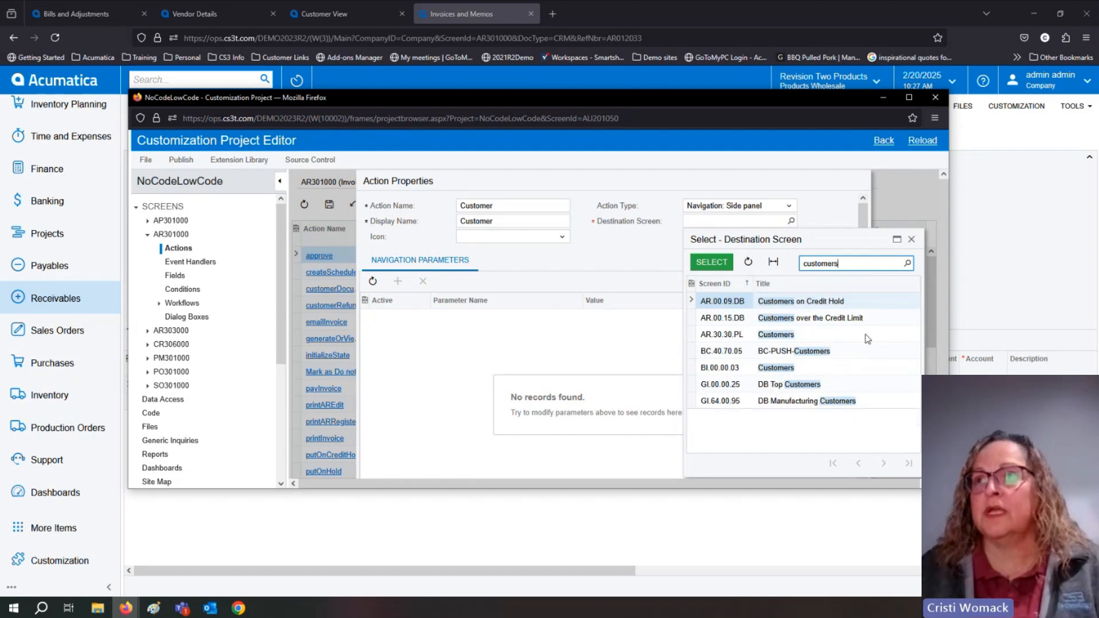
pyautogui.click(724, 338)
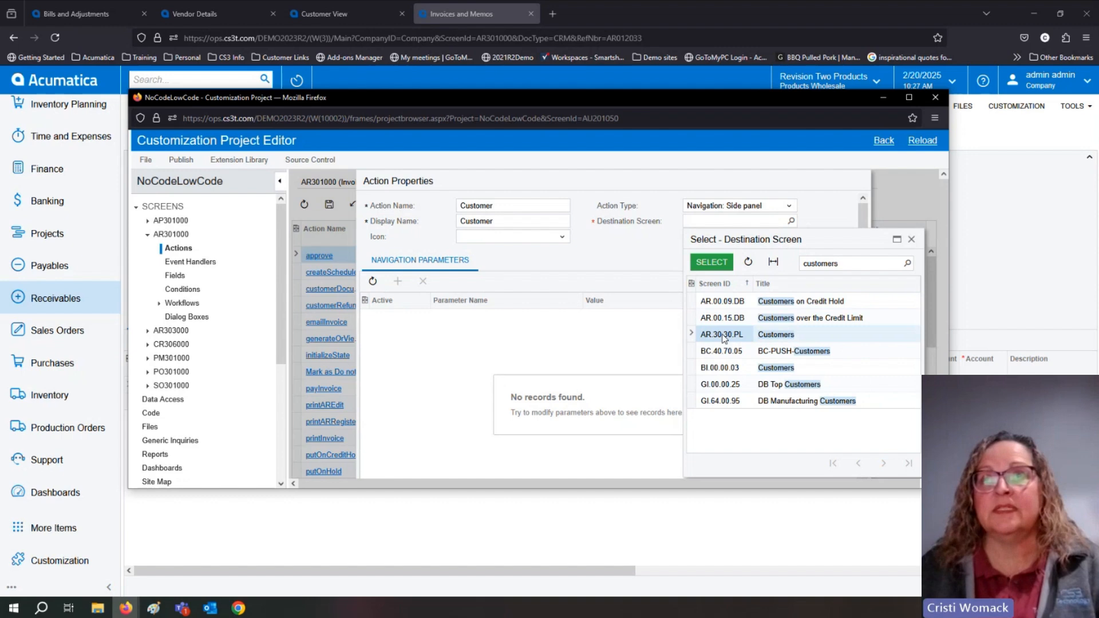
pyautogui.click(712, 262)
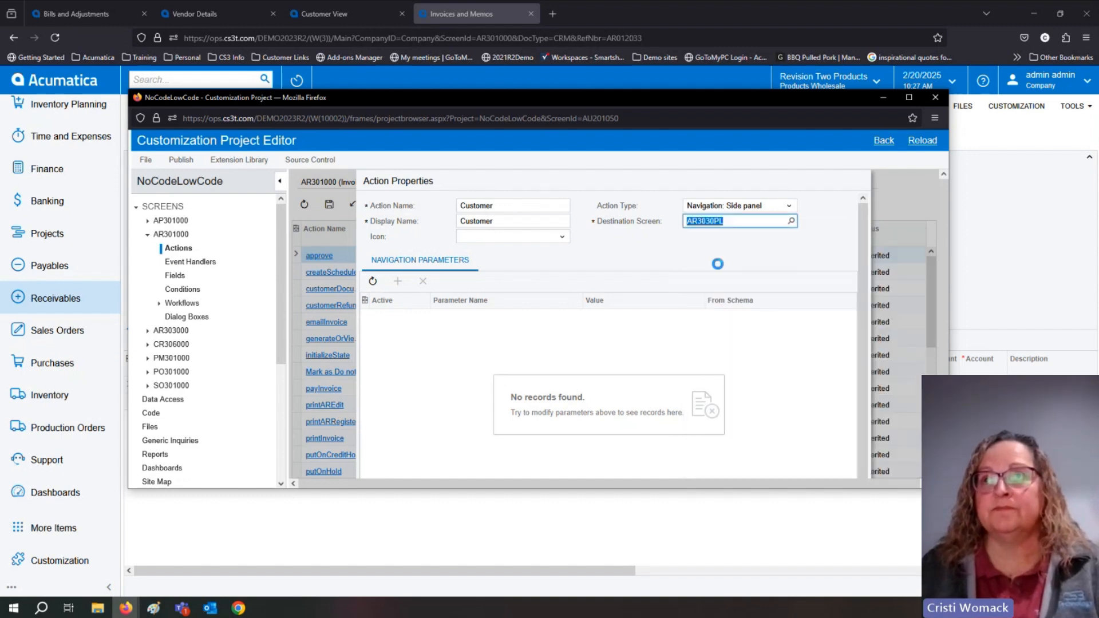
# Add a navigation parameter that passes [Customer] as the Customer ID value, and confirm the Customer action's properties.
pyautogui.click(500, 324)
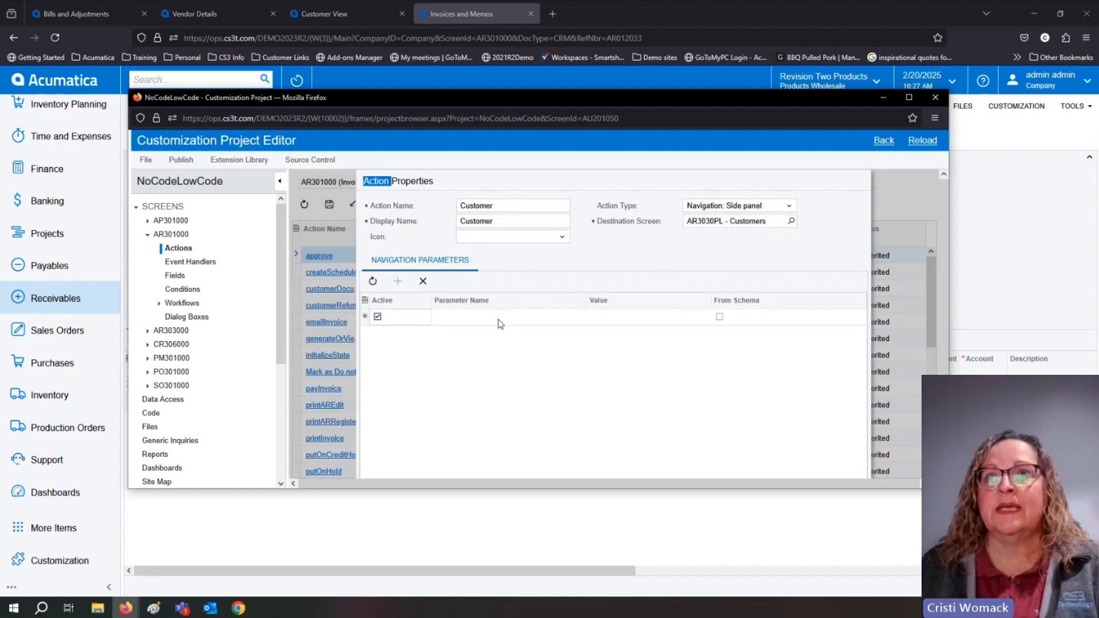
pyautogui.click(499, 319)
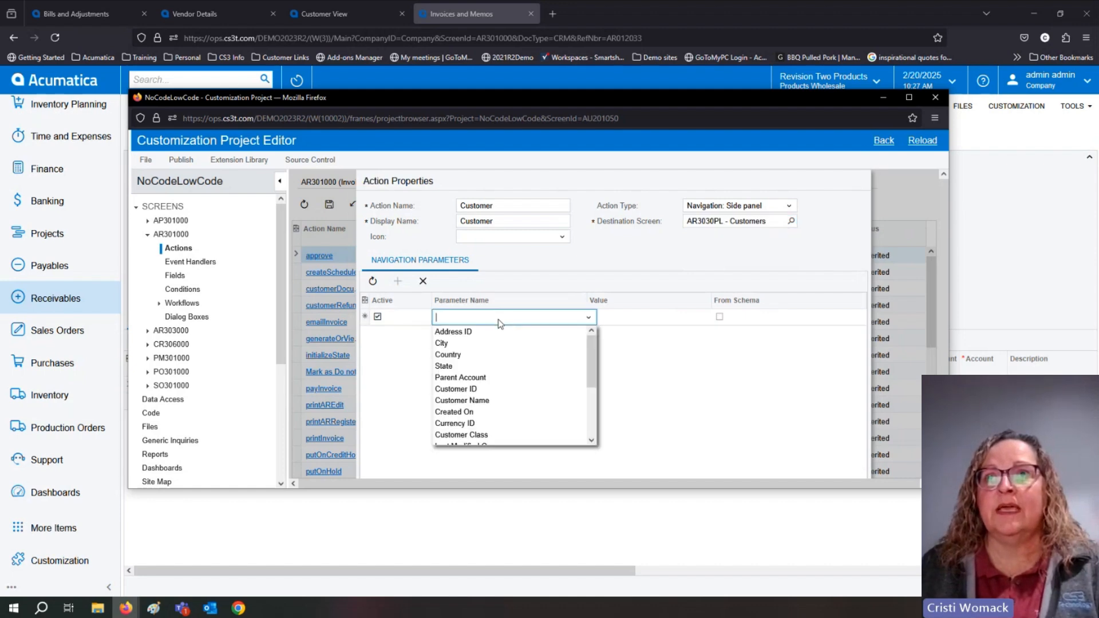
pyautogui.click(507, 390)
pyautogui.click(664, 317)
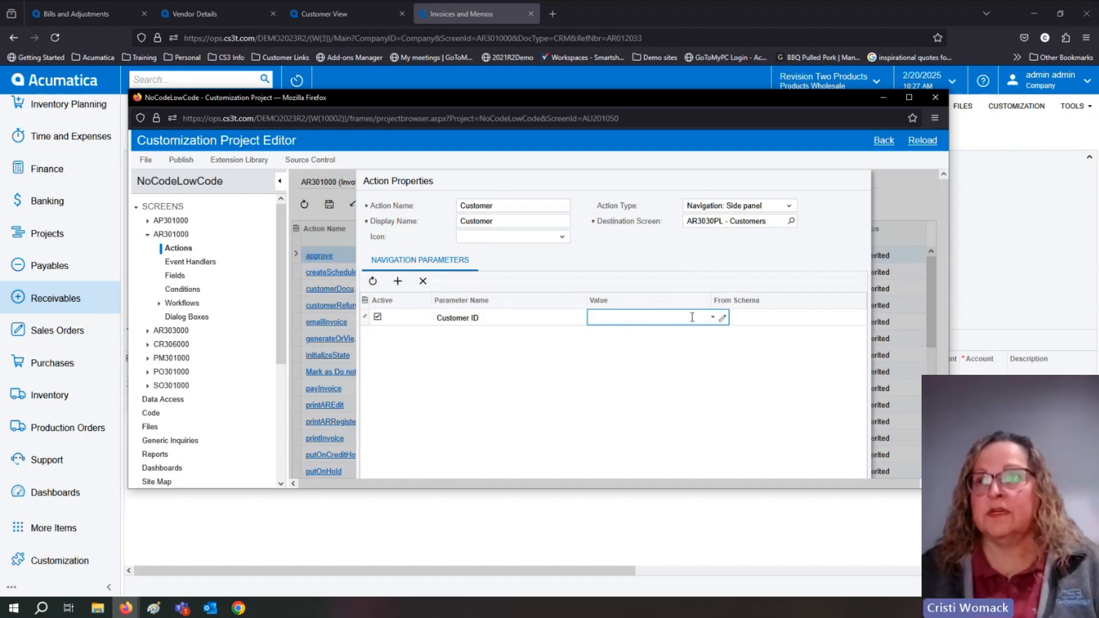
pyautogui.click(712, 317)
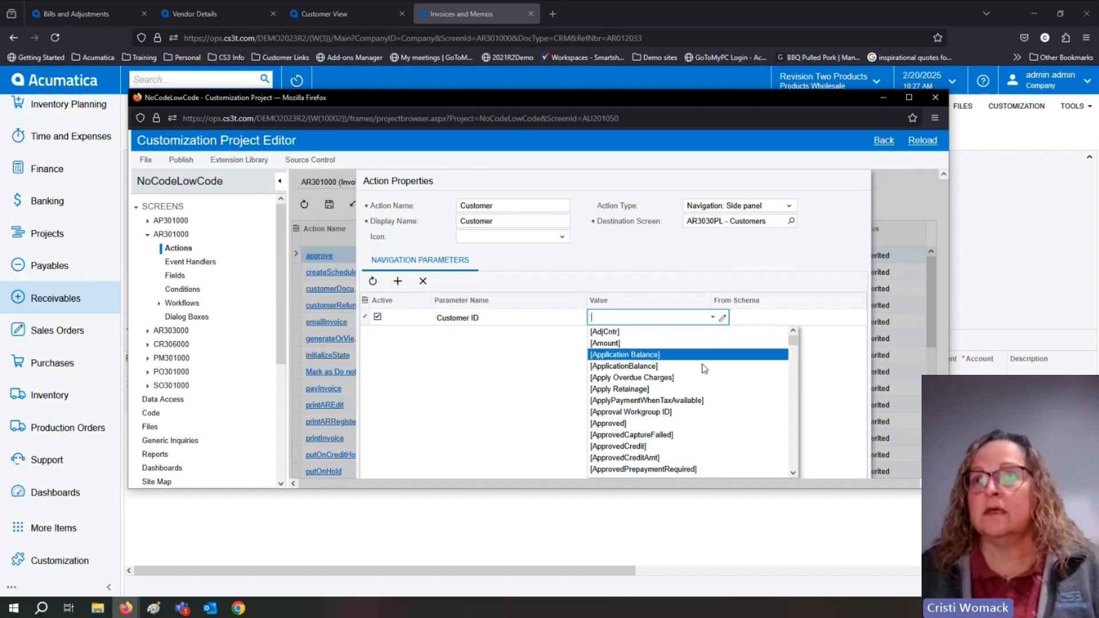
pyautogui.scroll(-3, 704, 375)
pyautogui.write('cus')
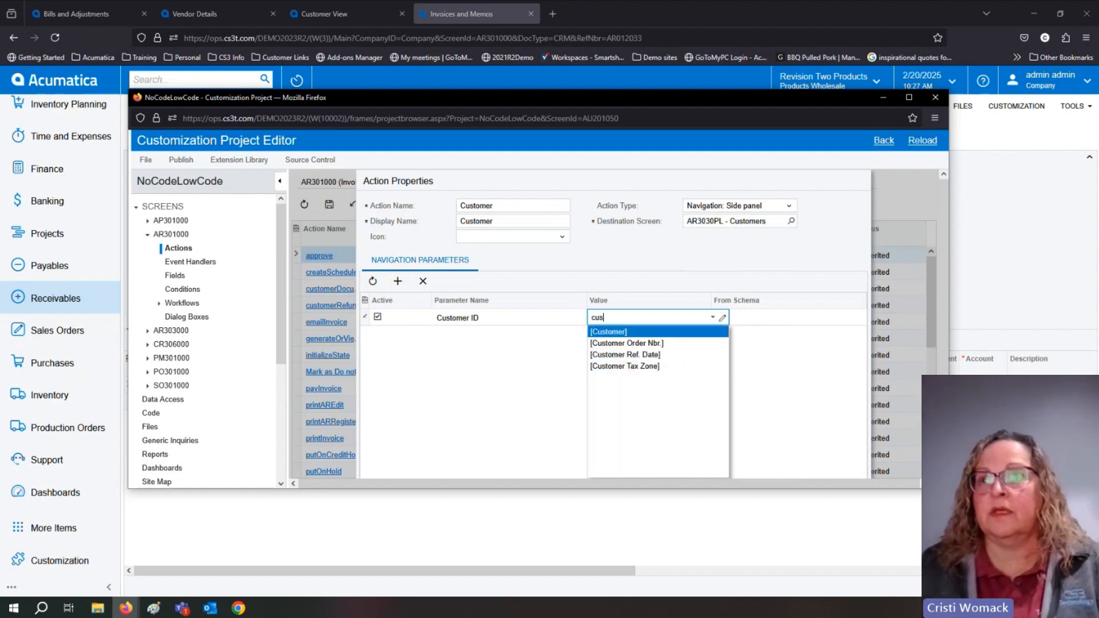
pyautogui.click(608, 333)
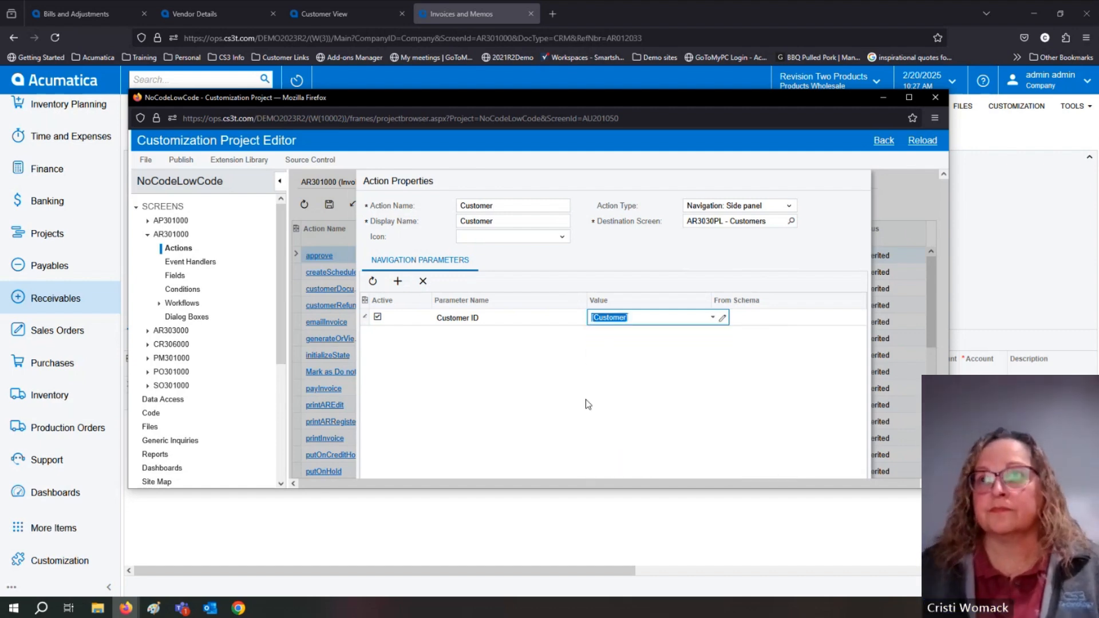
pyautogui.click(527, 317)
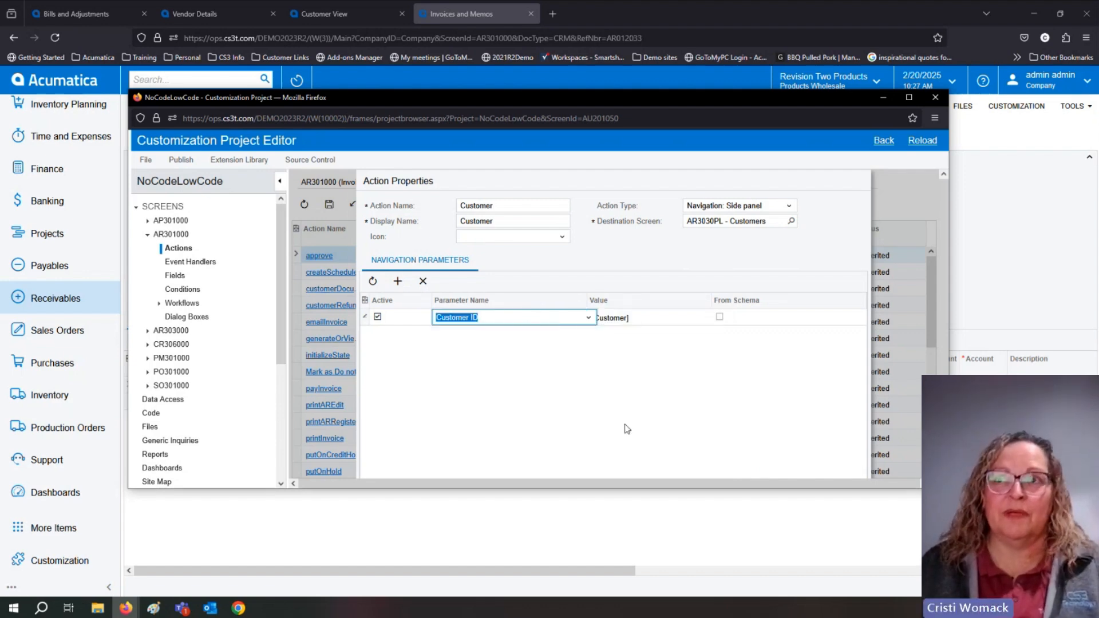
pyautogui.scroll(-1, 674, 384)
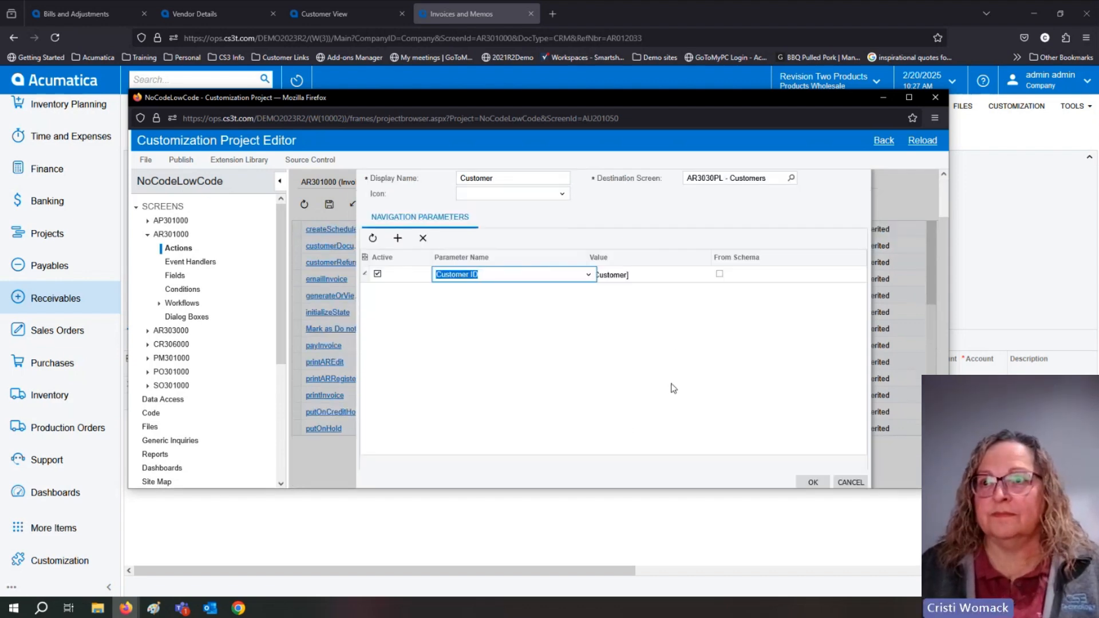
pyautogui.click(803, 481)
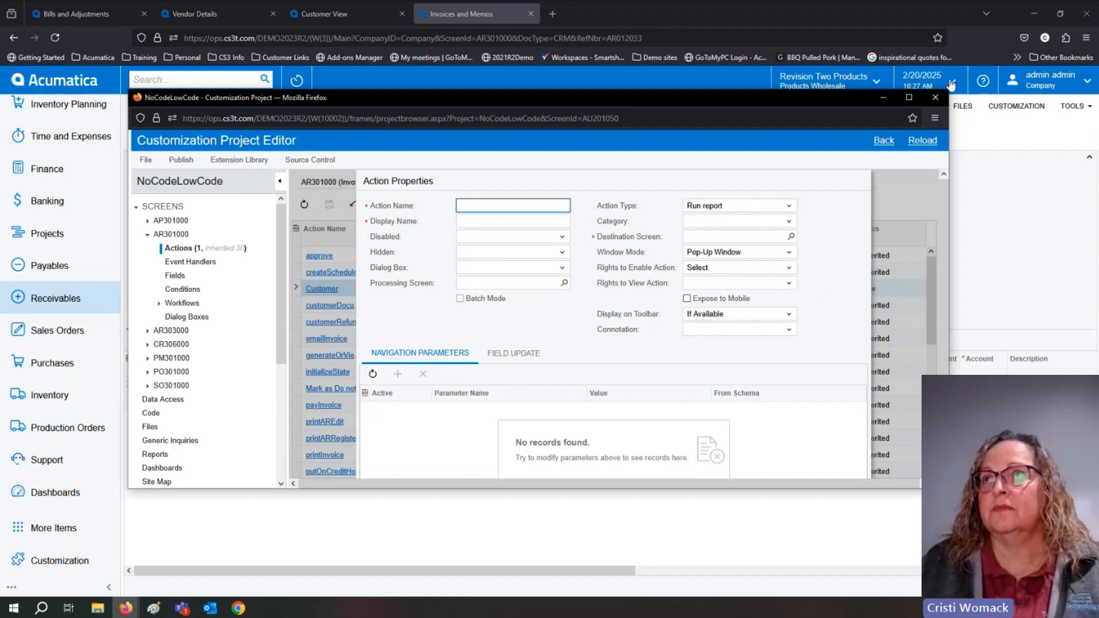
# Maximize the project editor window and cancel the blank Action Properties dialog to return to the AR301000 actions list.
pyautogui.click(910, 95)
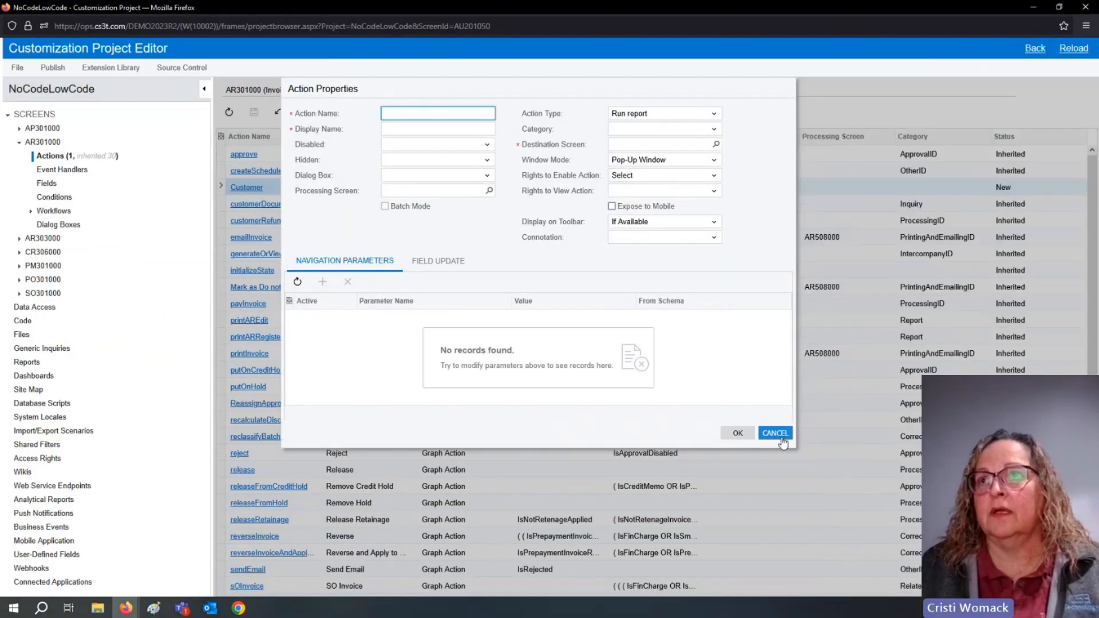
pyautogui.click(779, 435)
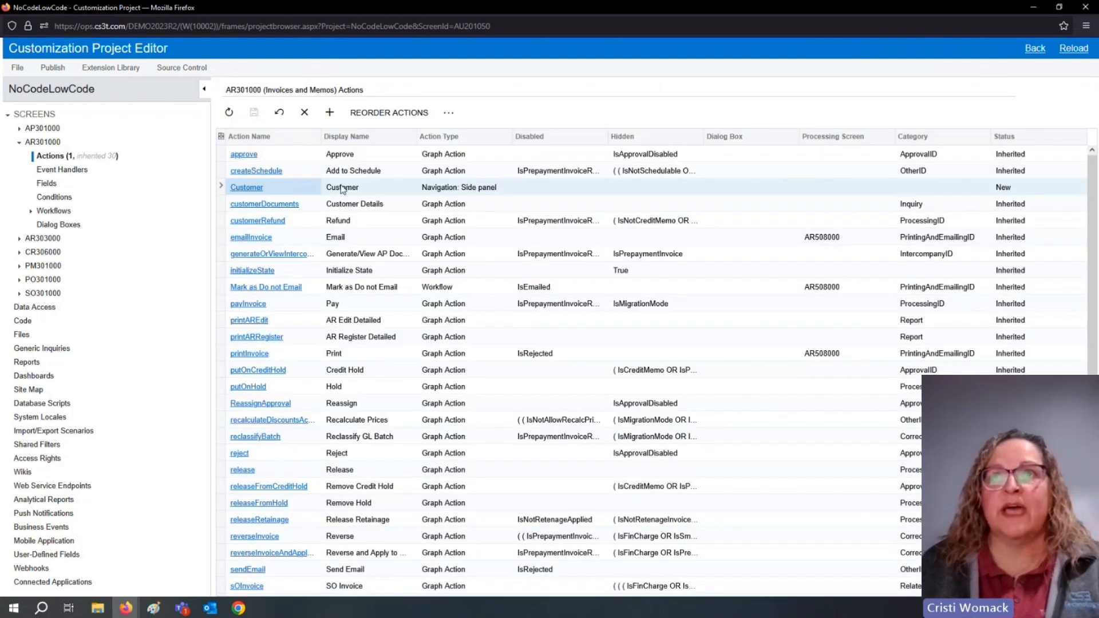
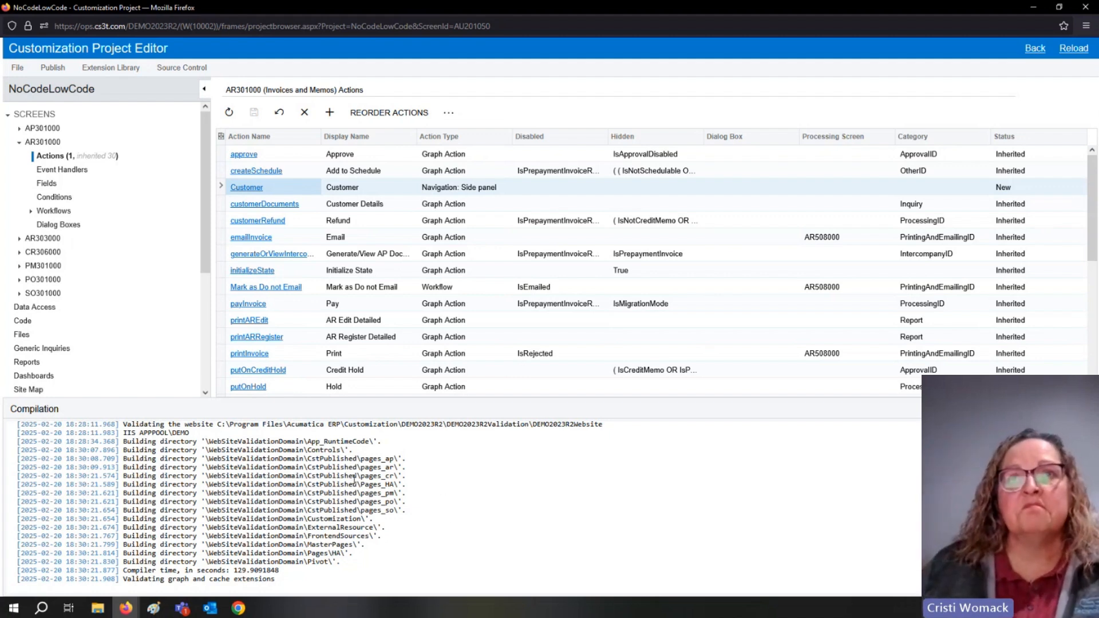
# Open the default workflow of AR301000 and review the additional commands available for its states and transitions.
pyautogui.click(31, 211)
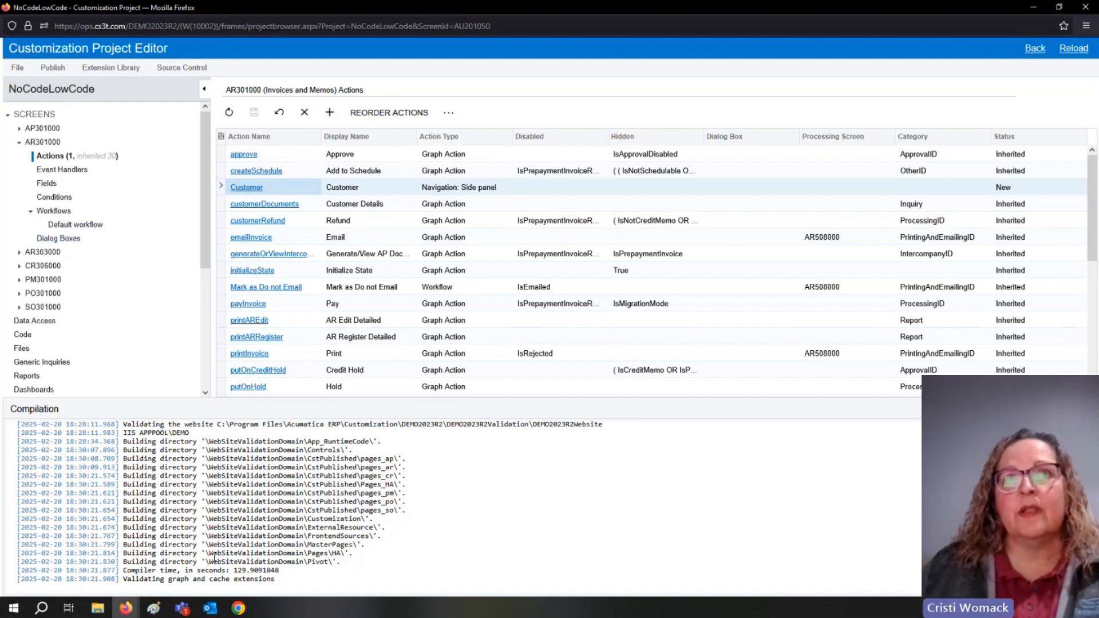
pyautogui.click(96, 227)
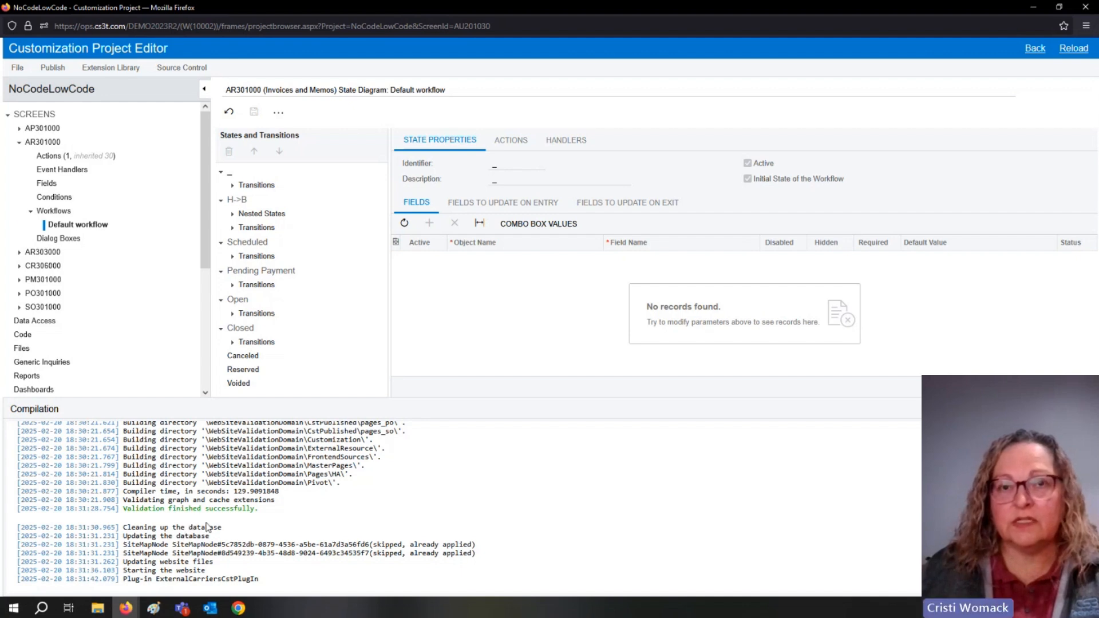
pyautogui.click(280, 113)
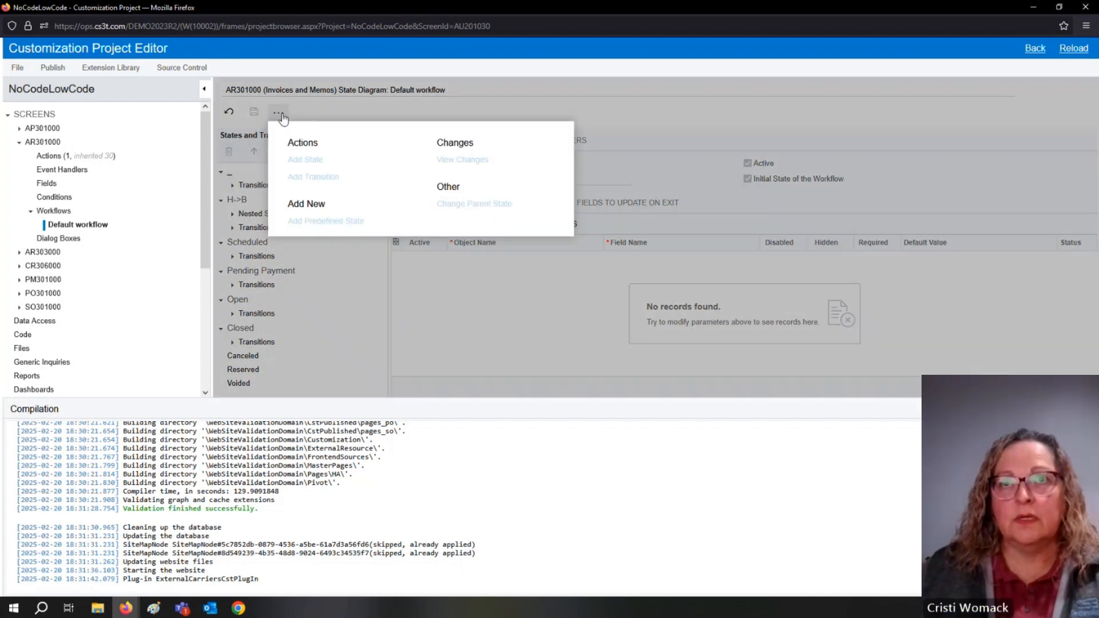
pyautogui.click(280, 113)
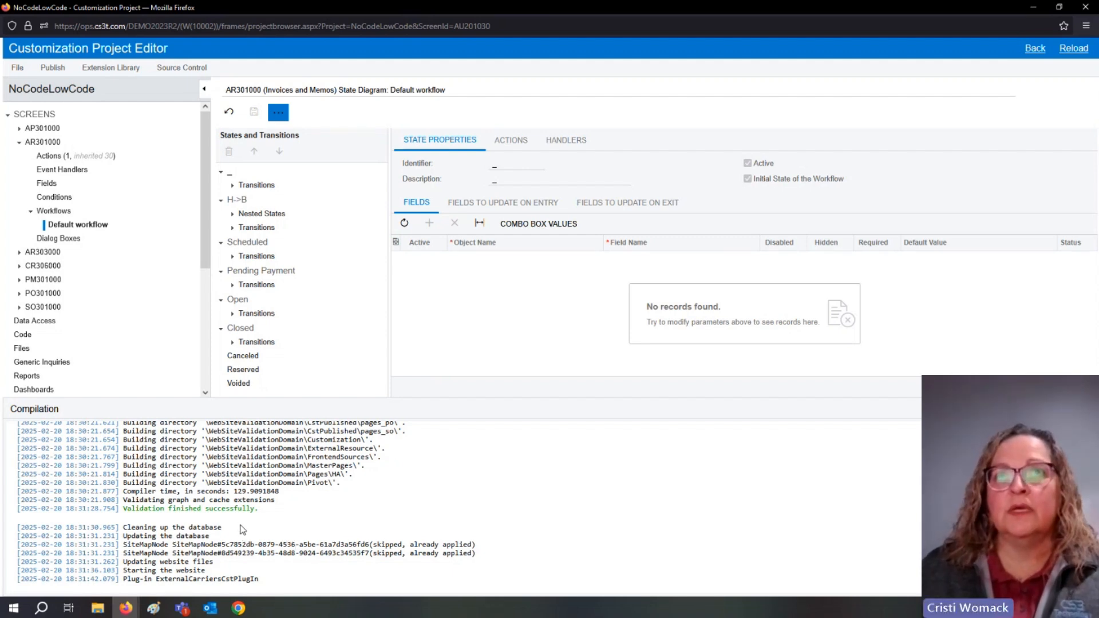
# Reload the open credit memo in the Acumatica browser window and return to the Customization Project Editor.
pyautogui.click(1032, 9)
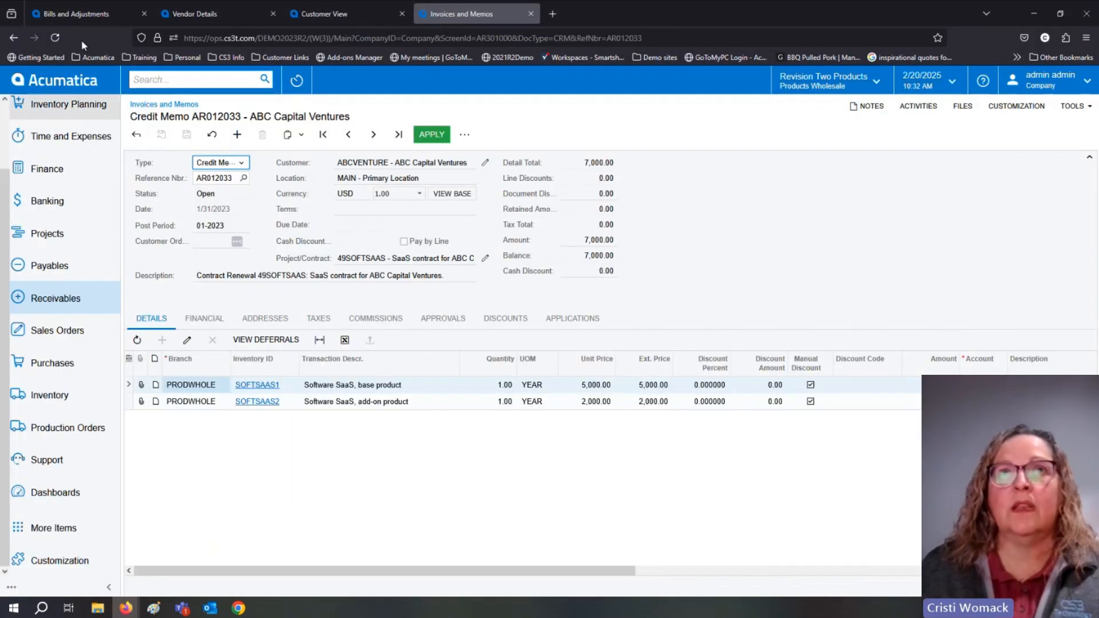
pyautogui.click(54, 41)
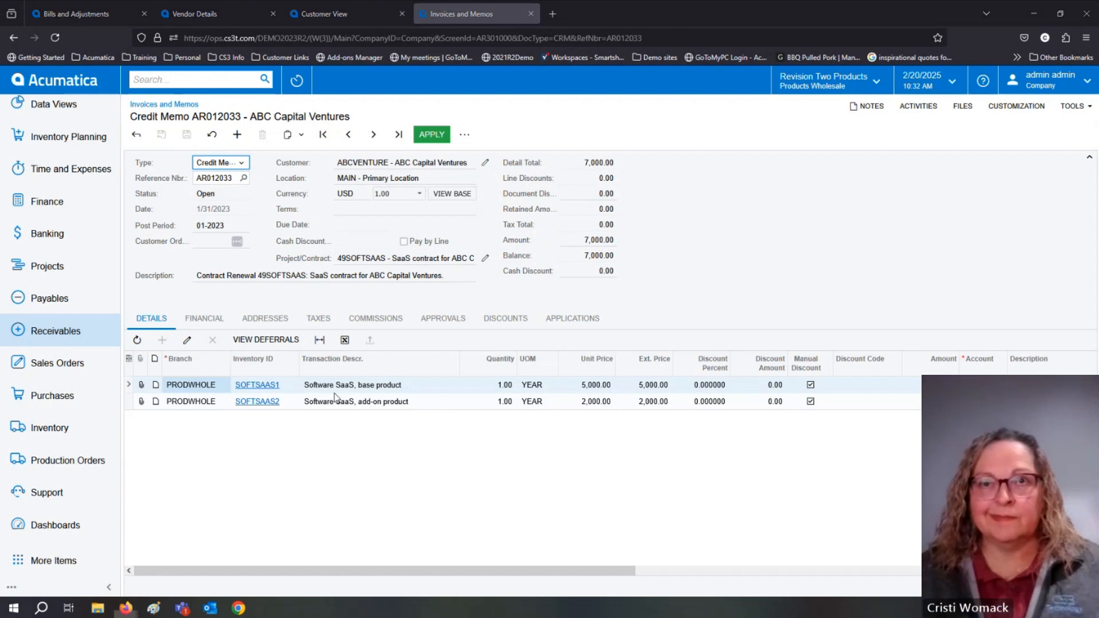
pyautogui.click(201, 563)
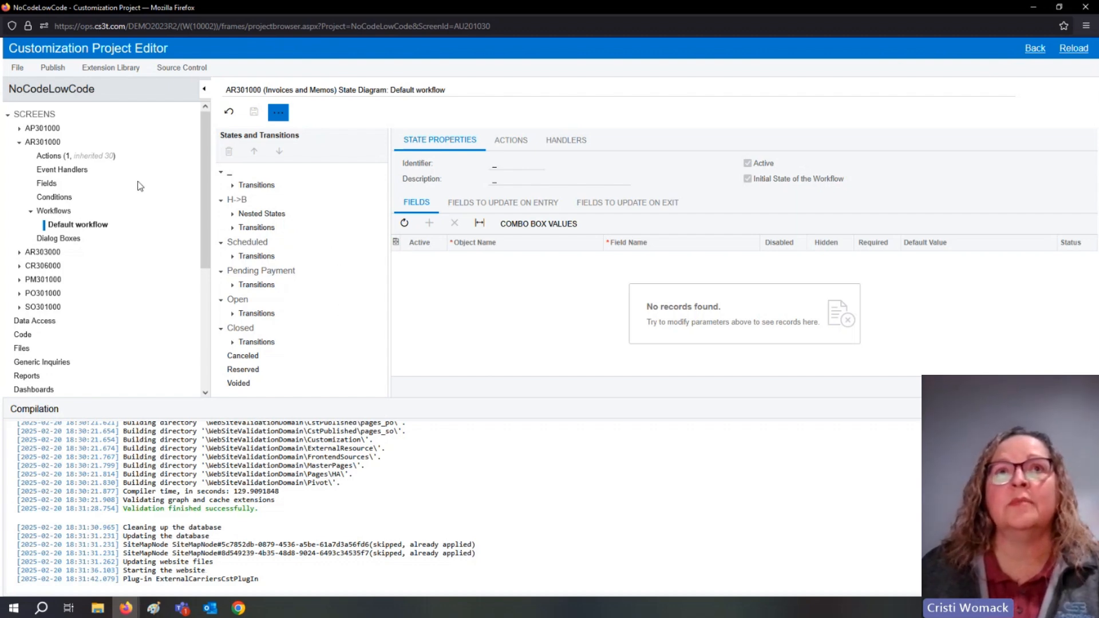
# Collapse AR301000, select the default workflow under AP301000, and close the Compilation pane.
pyautogui.click(20, 142)
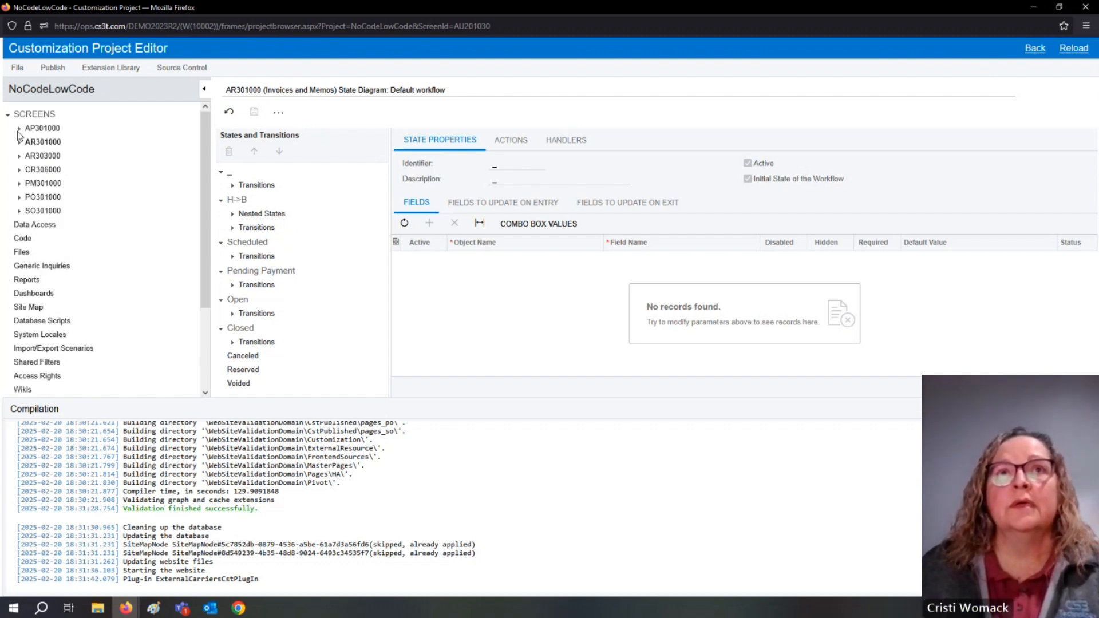
pyautogui.click(19, 128)
pyautogui.click(32, 198)
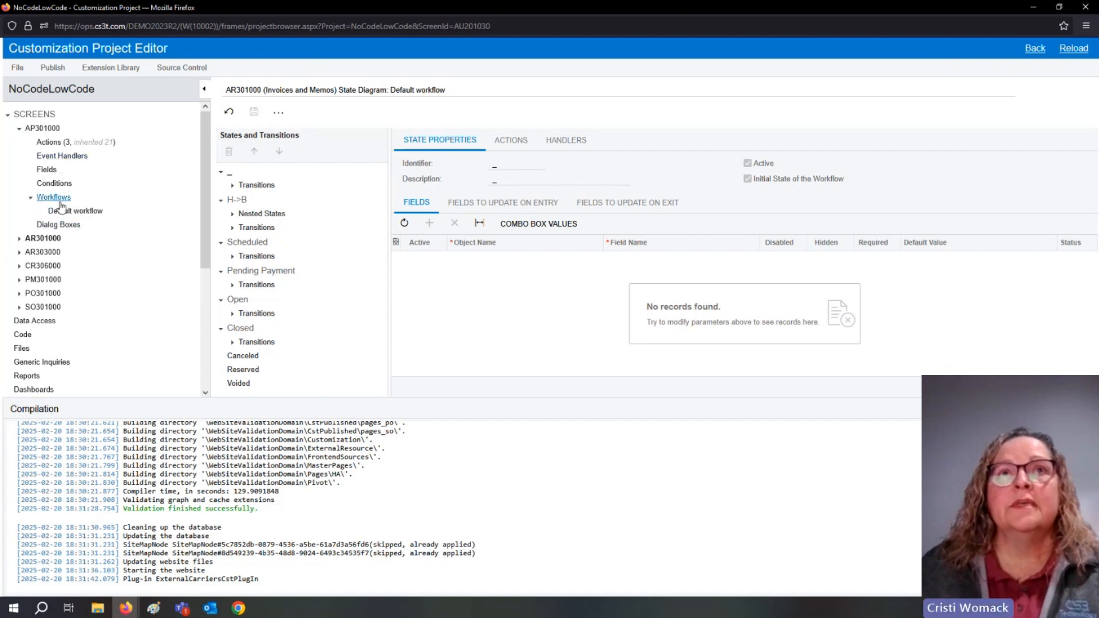
pyautogui.click(76, 212)
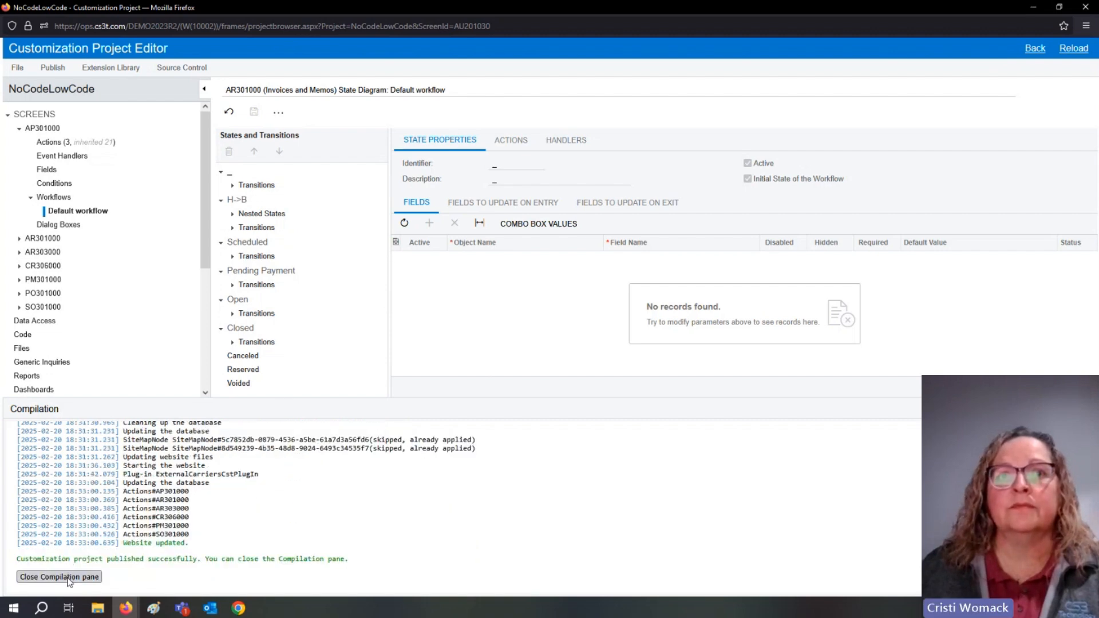
pyautogui.click(71, 578)
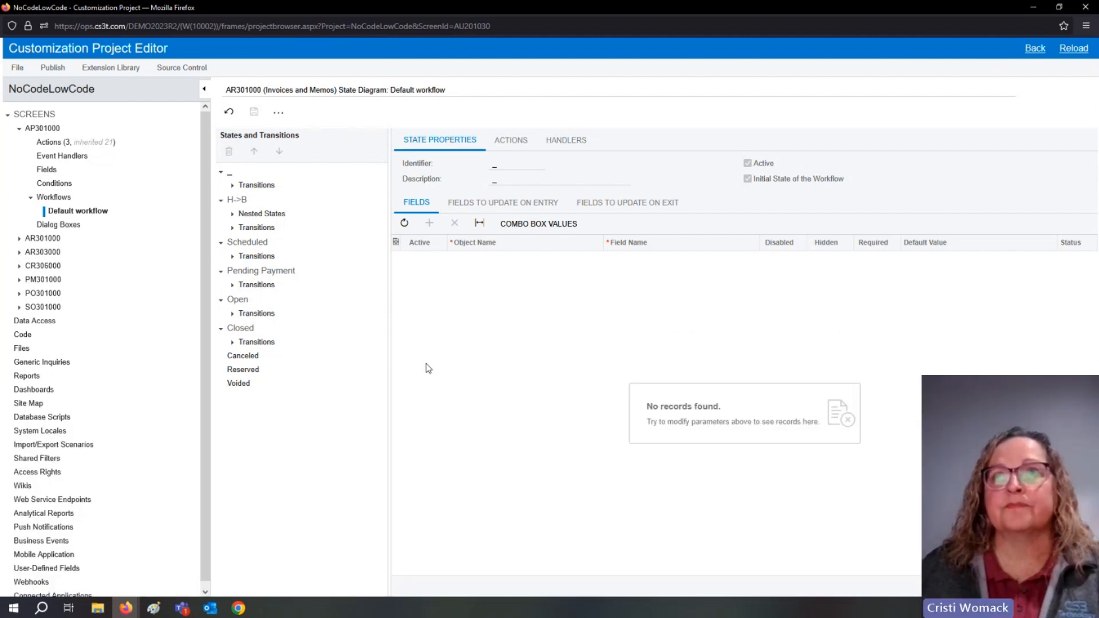
# In the Acumatica browser window, go to Receivables' Invoices and Memos list and open the topmost ABC Studios Inc invoice.
pyautogui.click(1034, 8)
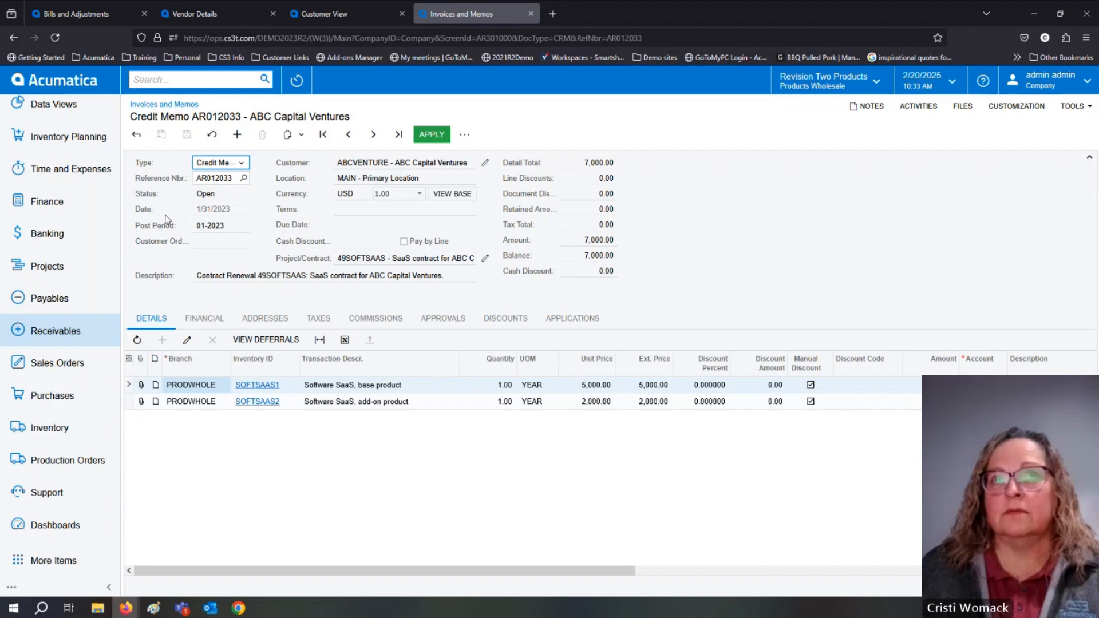
pyautogui.click(82, 339)
pyautogui.click(236, 213)
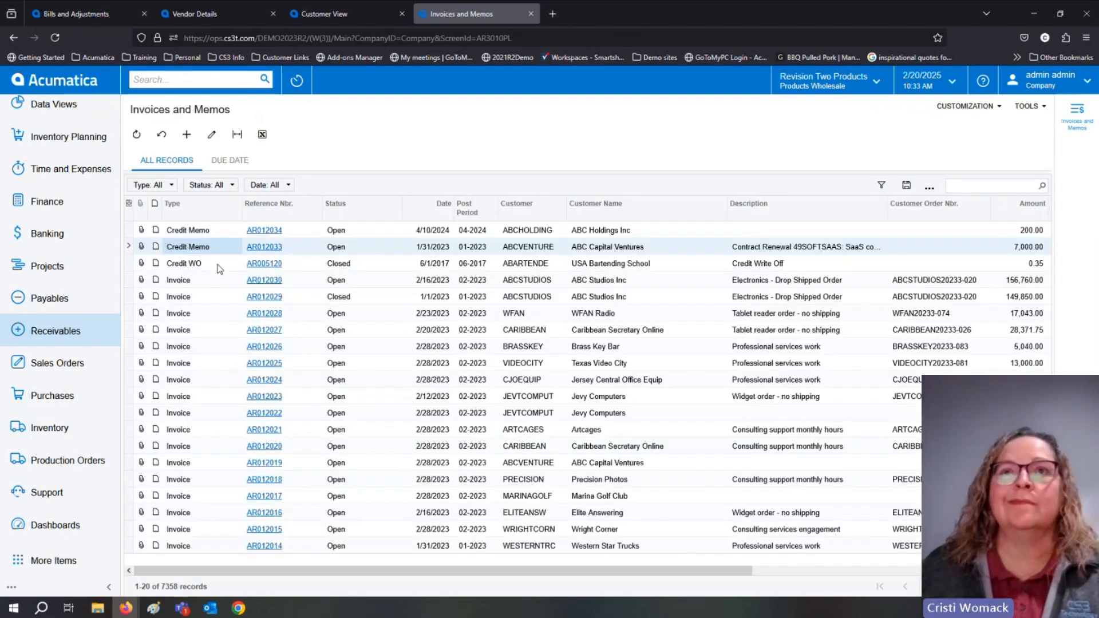
pyautogui.click(265, 281)
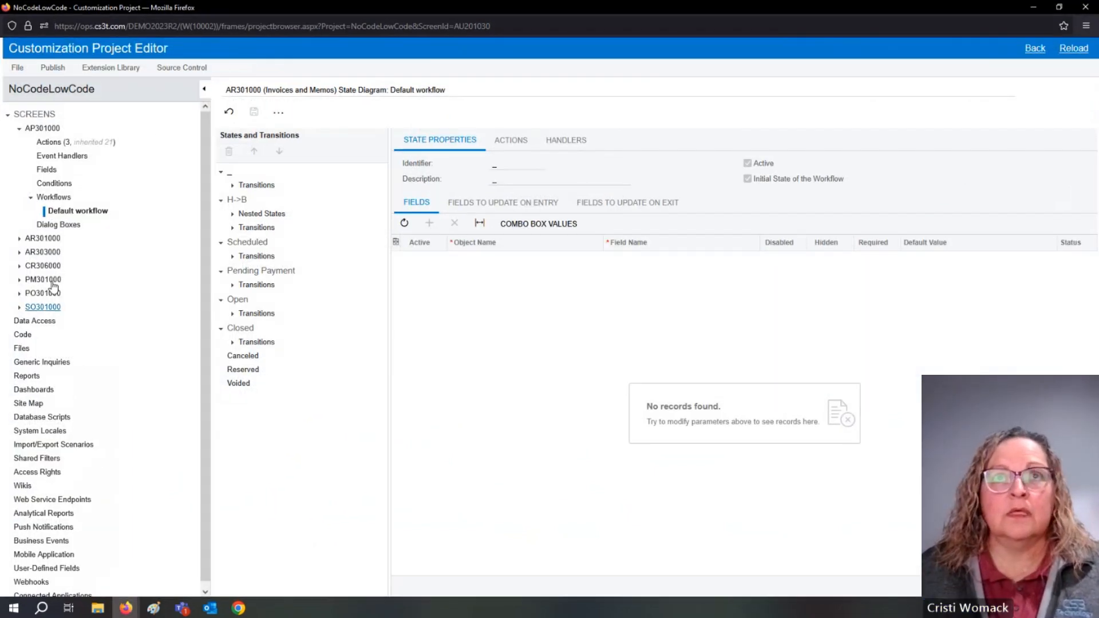
# Select the actions of AR301000 in the project tree and close the Customization Project Editor window.
pyautogui.click(18, 238)
pyautogui.click(51, 252)
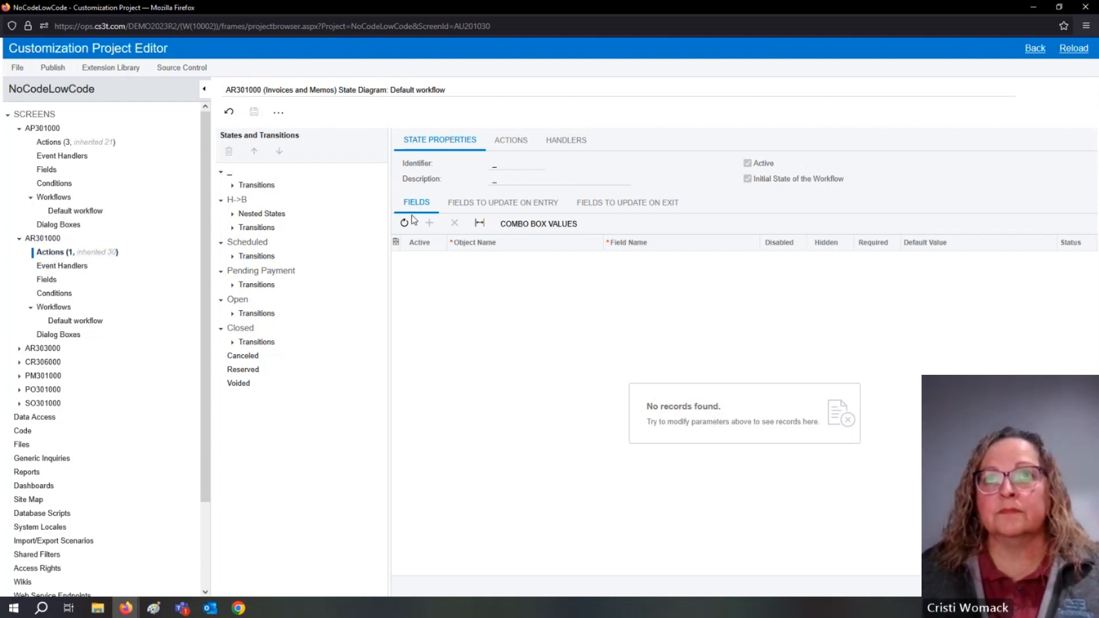
pyautogui.click(1086, 7)
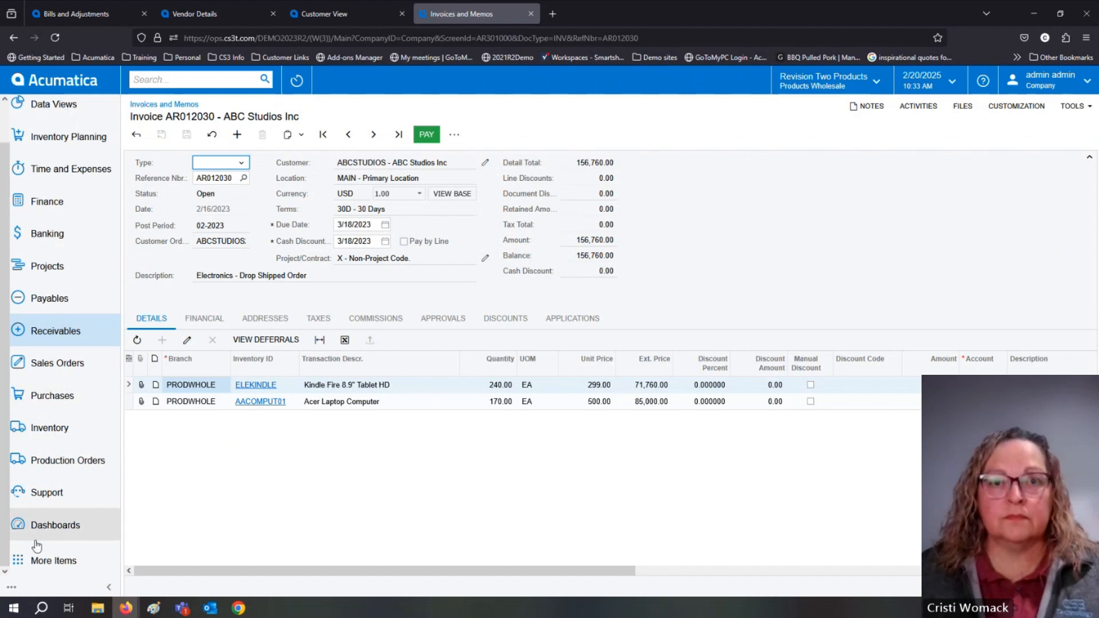
# Reopen the NoCodeLowCode project from the Customization Projects screen and reposition its editor window.
pyautogui.click(40, 559)
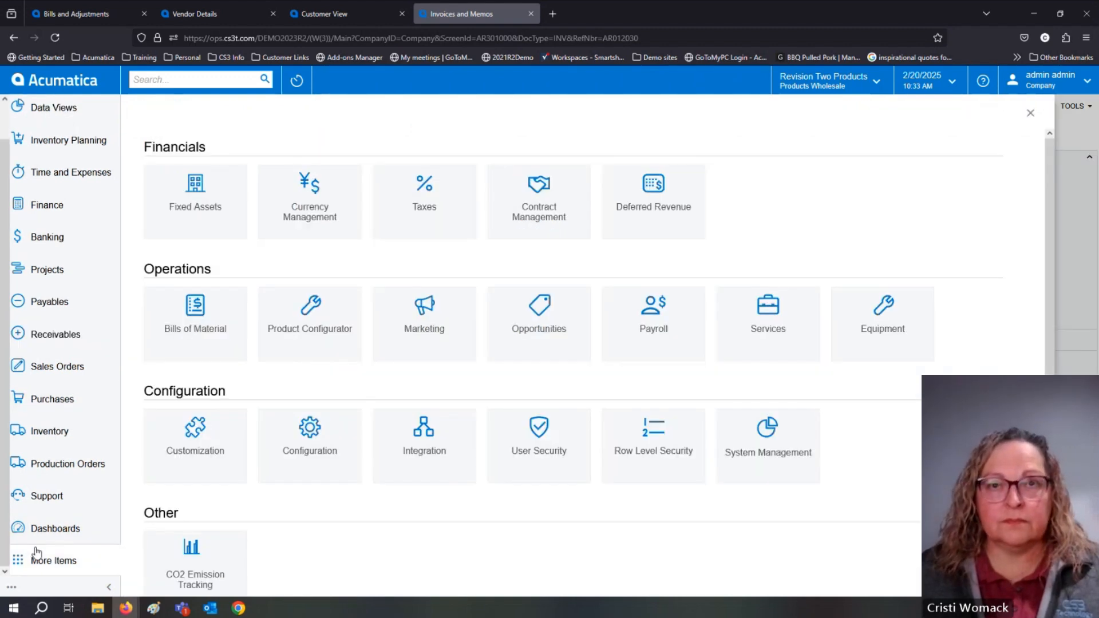
pyautogui.click(200, 453)
pyautogui.click(186, 165)
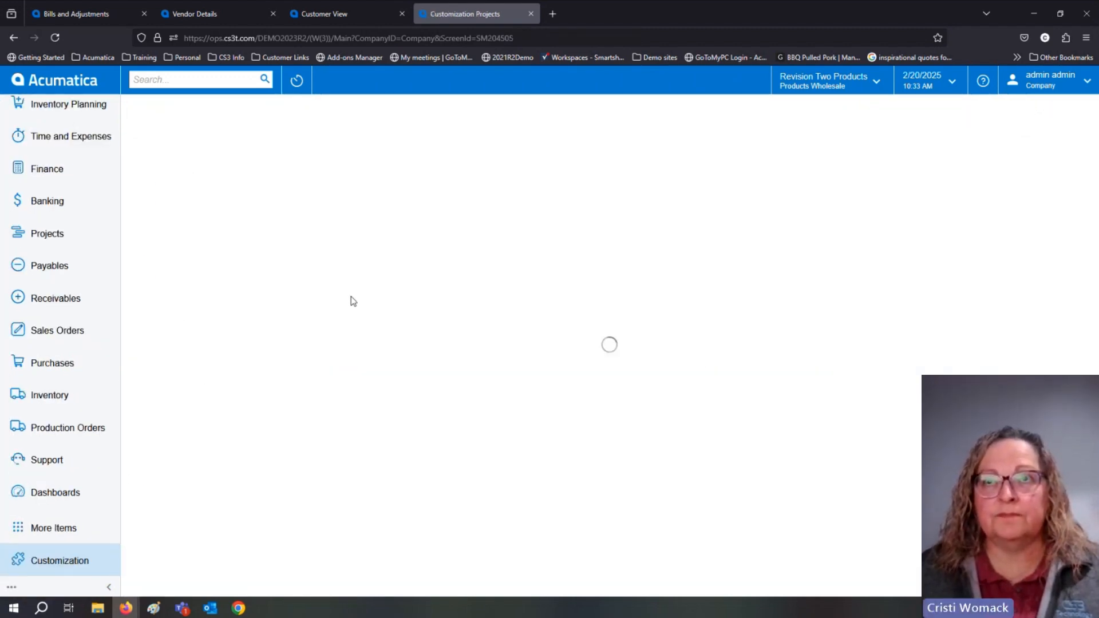
pyautogui.click(339, 226)
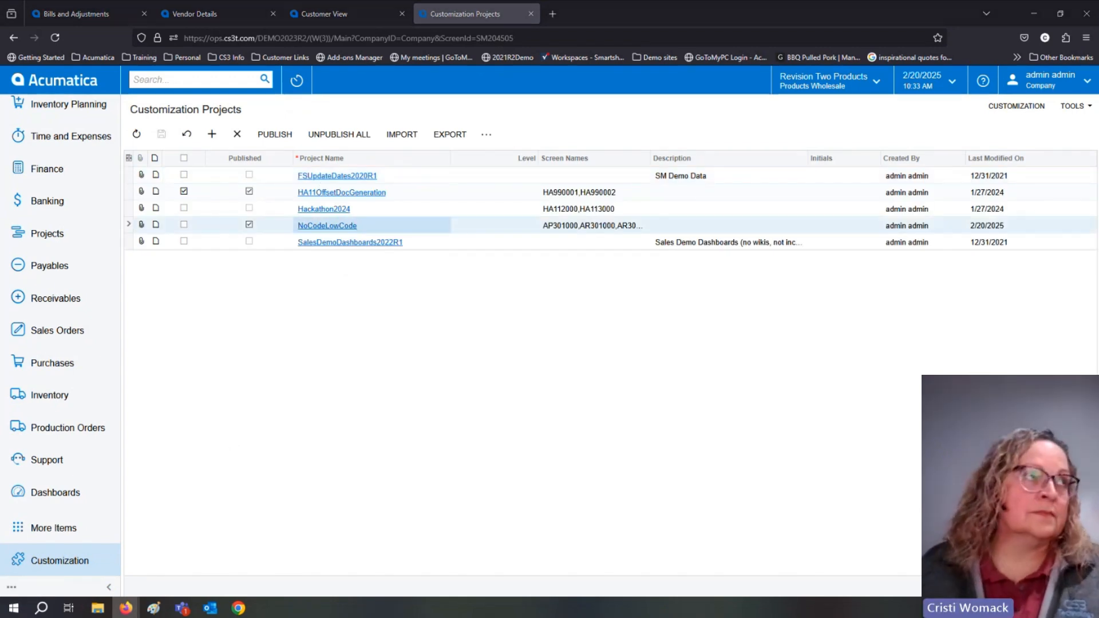
pyautogui.moveTo(0, 379); pyautogui.dragTo(276, 47)
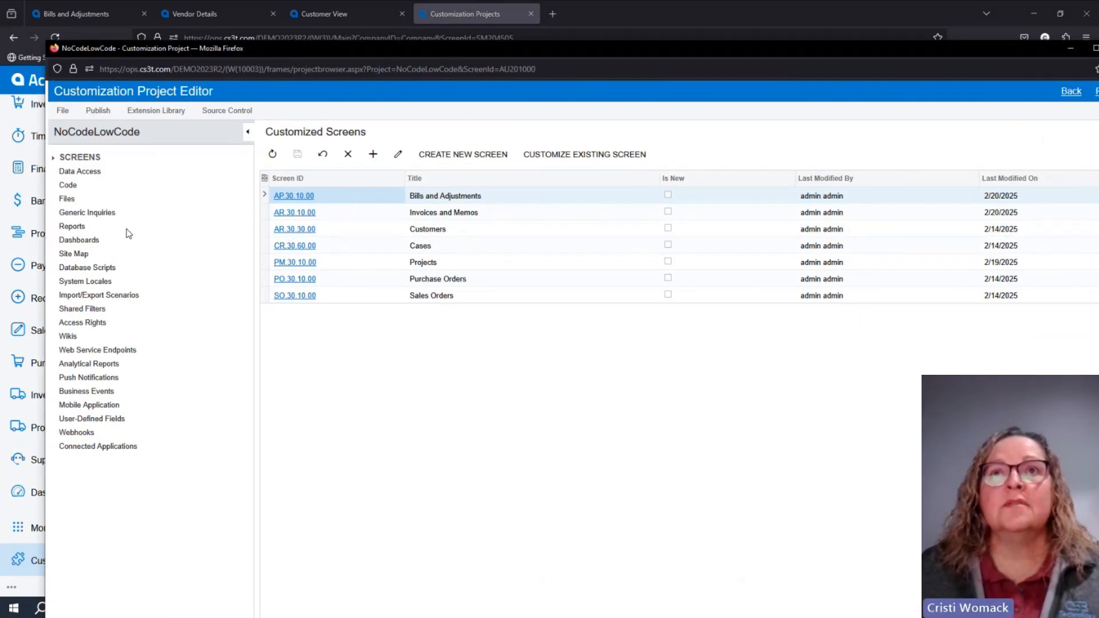
# Expand AR303000 and AR301000 among the project's screens and display the Invoices and Memos actions list.
pyautogui.click(53, 158)
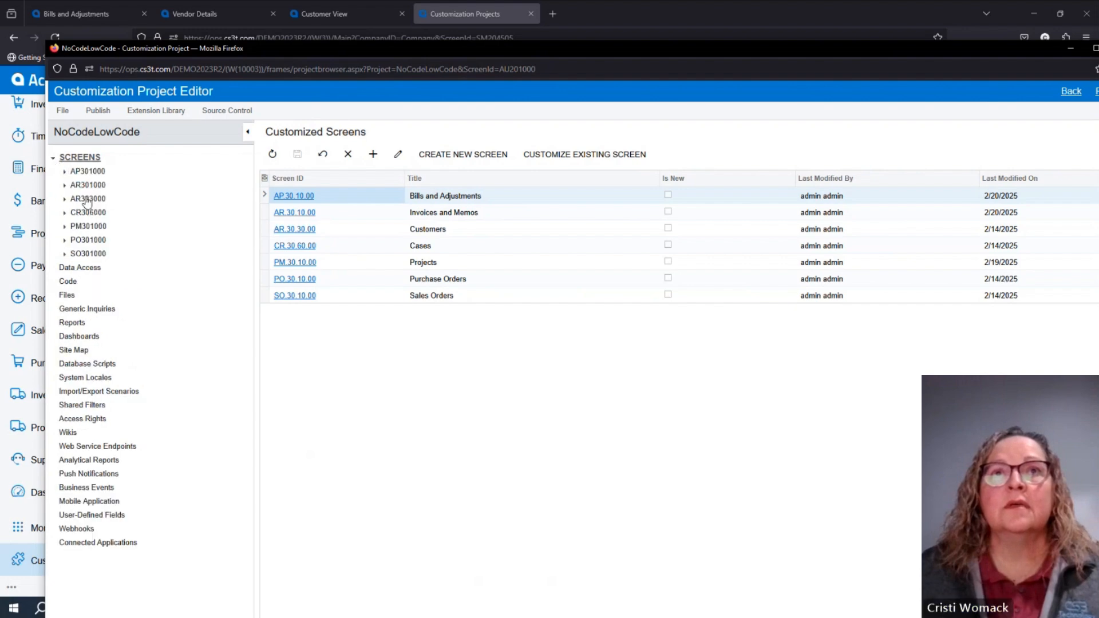
pyautogui.click(65, 200)
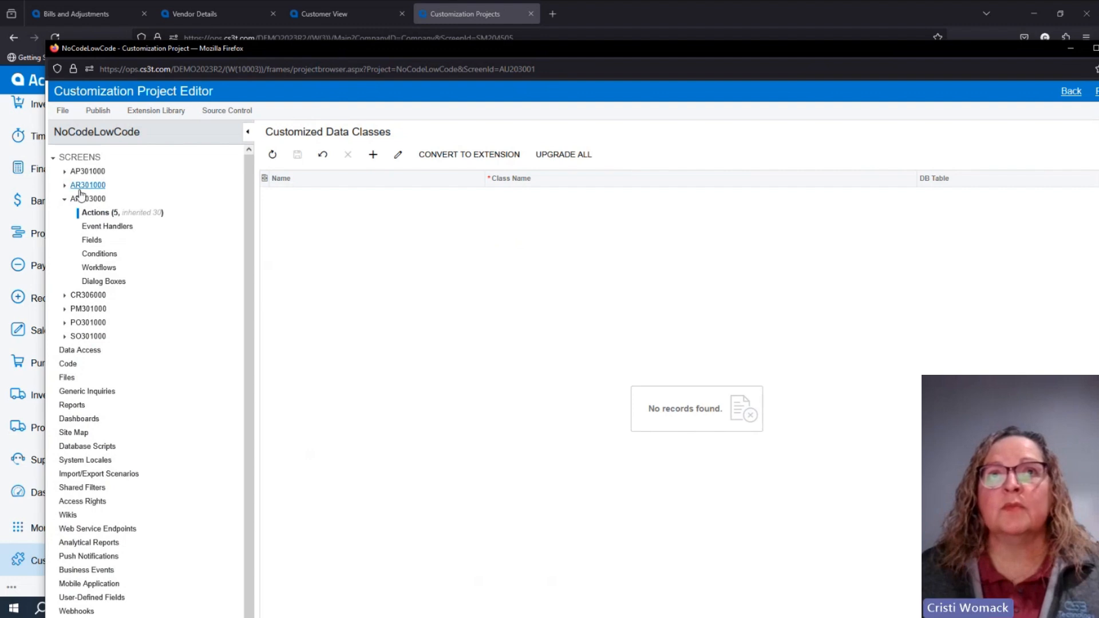
pyautogui.click(66, 185)
pyautogui.click(93, 199)
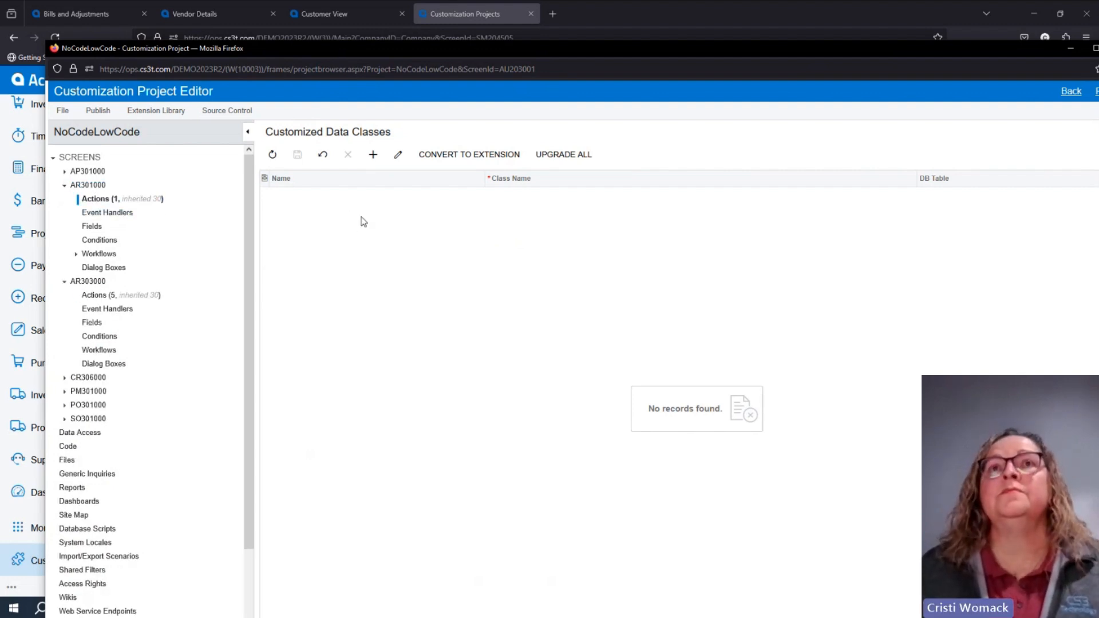
pyautogui.click(97, 199)
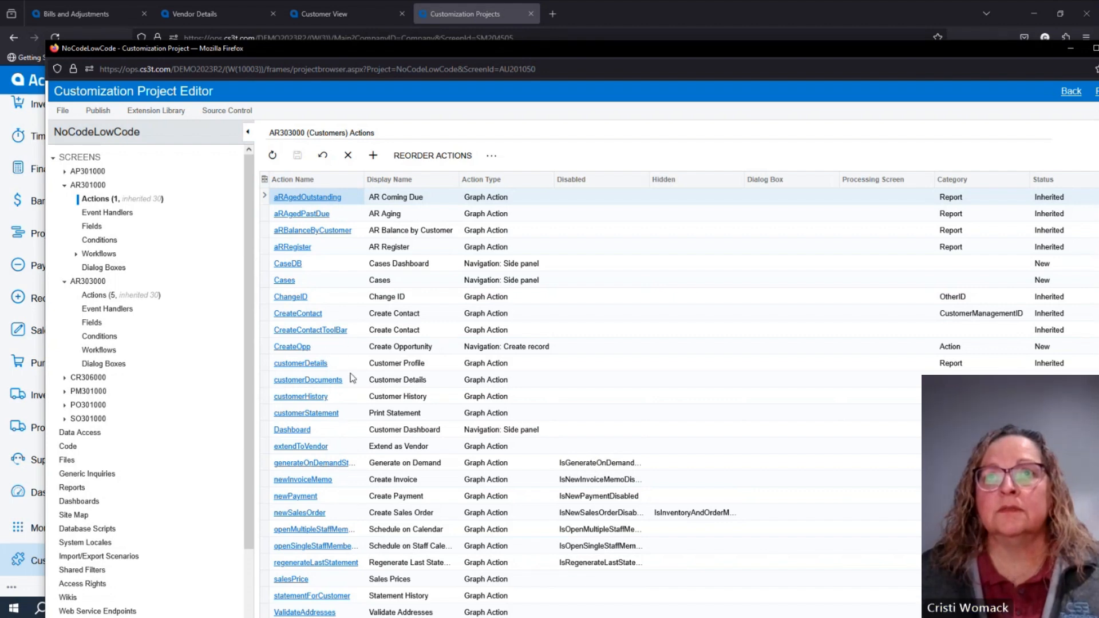
pyautogui.click(353, 415)
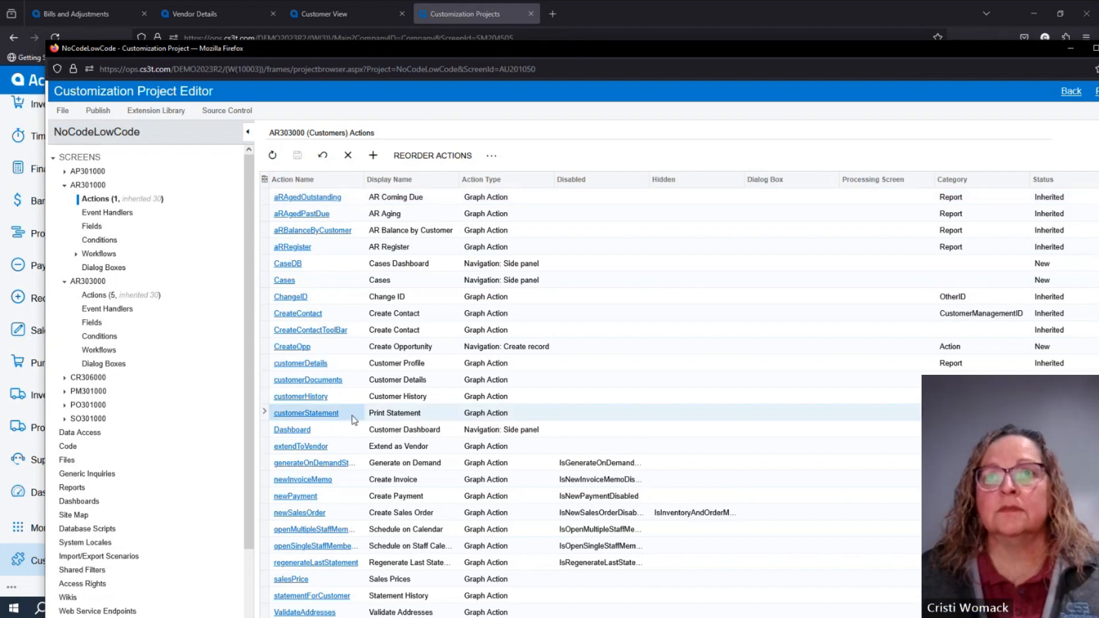
pyautogui.click(94, 296)
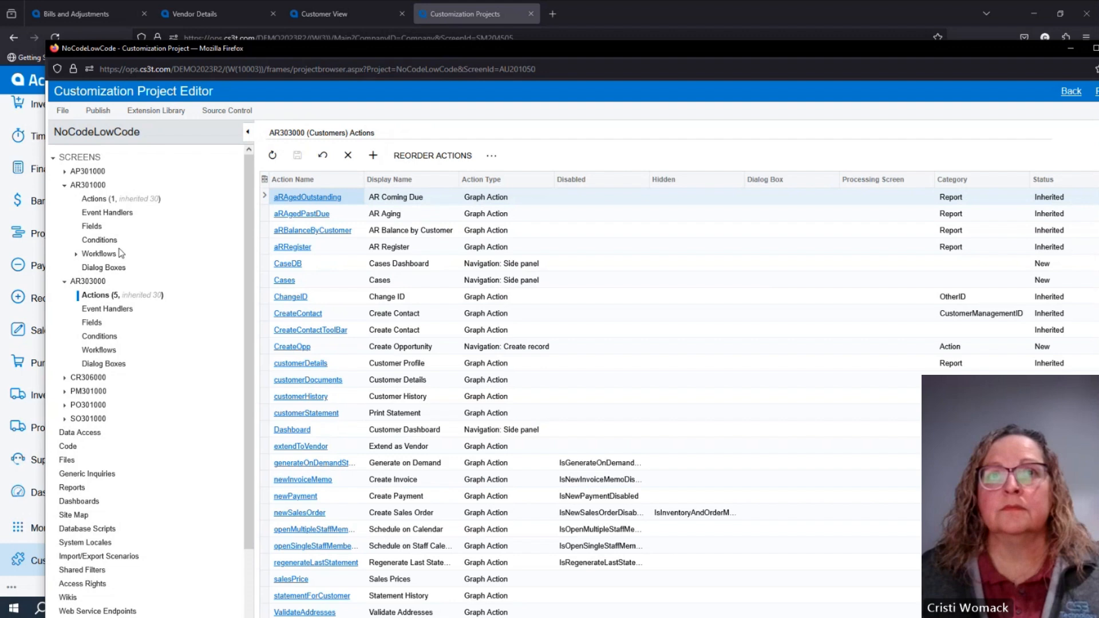
pyautogui.click(97, 199)
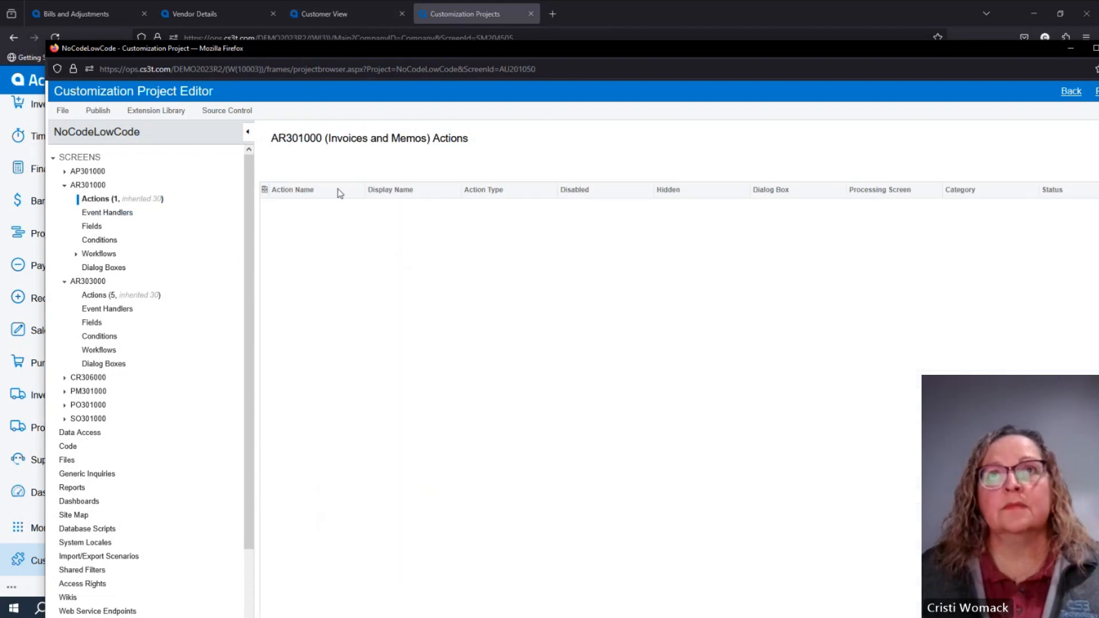
# Open the Customer side panel action's properties, look for "acc" among the parameter names, and reselect Customer ID as the parameter name.
pyautogui.click(346, 230)
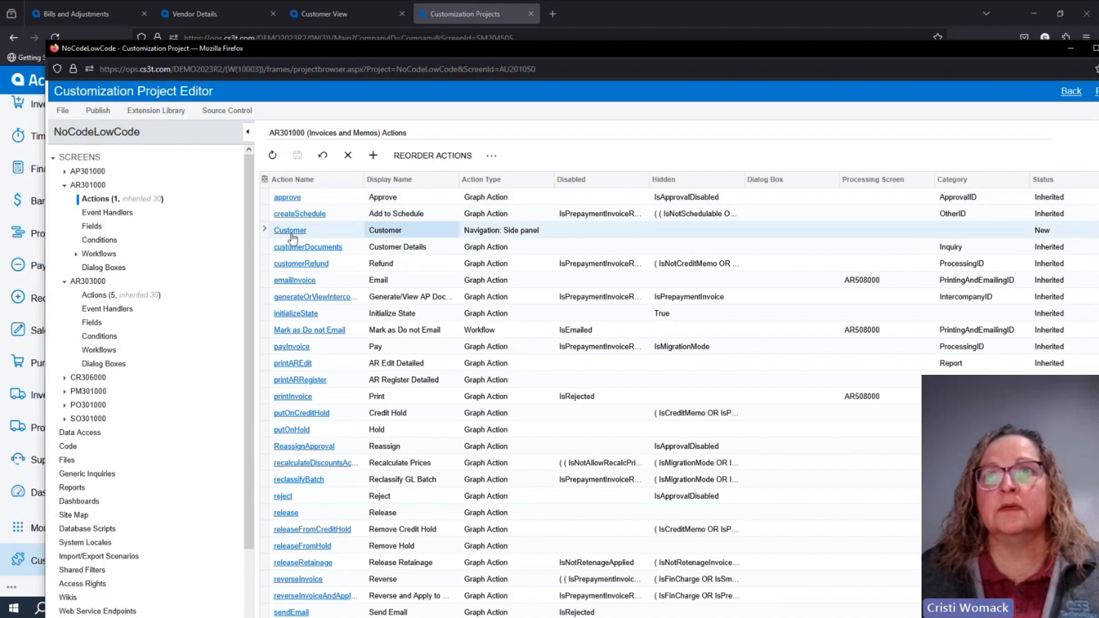
pyautogui.click(293, 231)
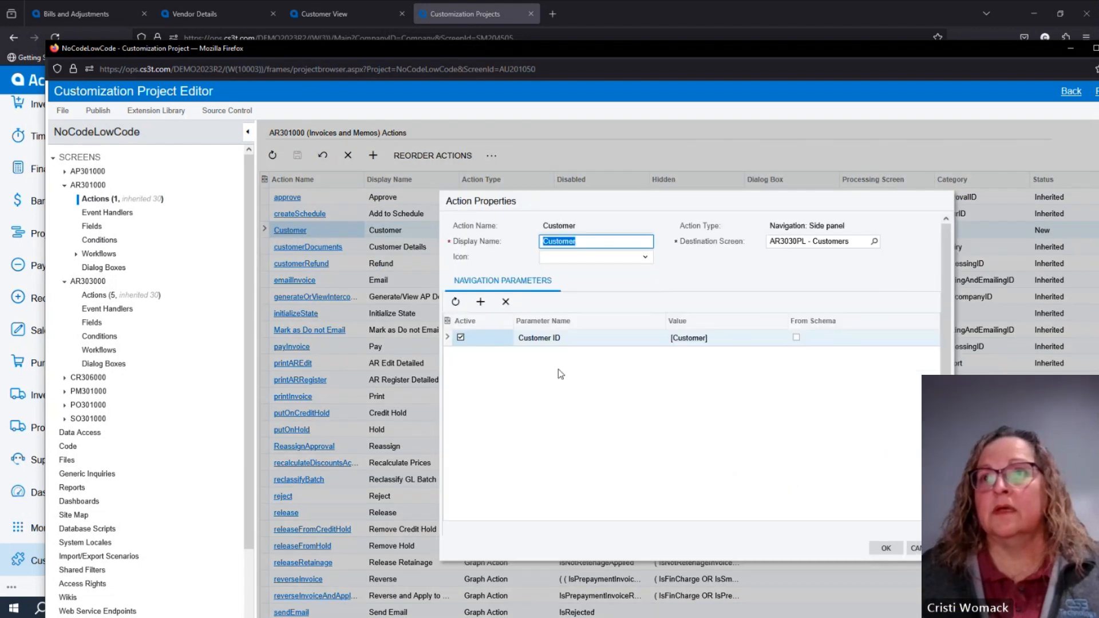
pyautogui.click(551, 344)
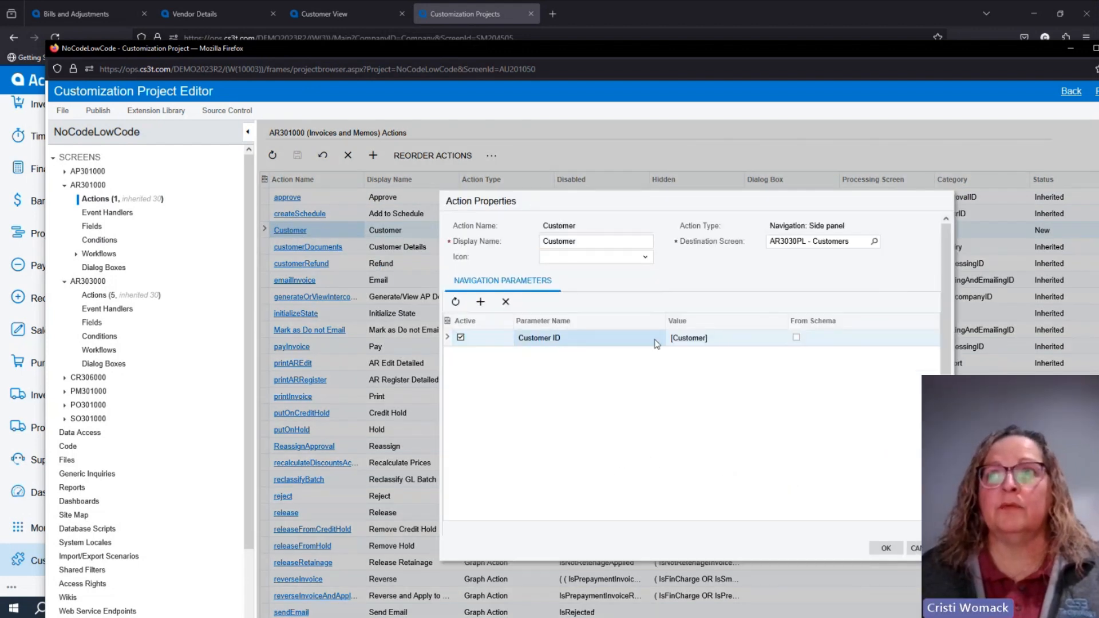
pyautogui.click(595, 344)
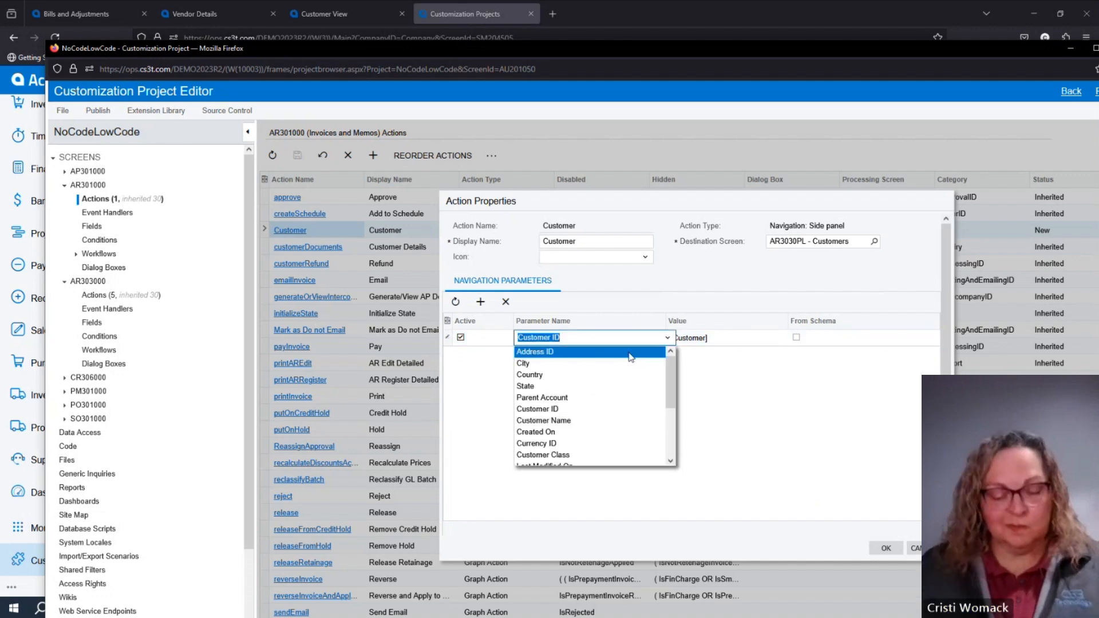
pyautogui.write('acc')
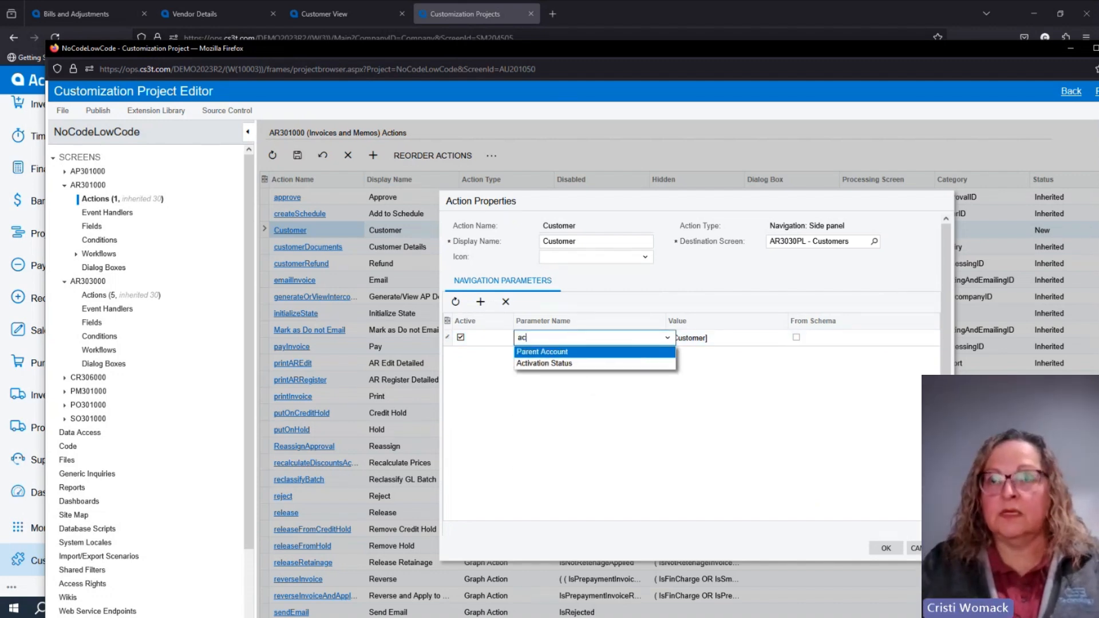
pyautogui.press('BackSpace')
pyautogui.press('BackSpace')
pyautogui.press('BackSpace')
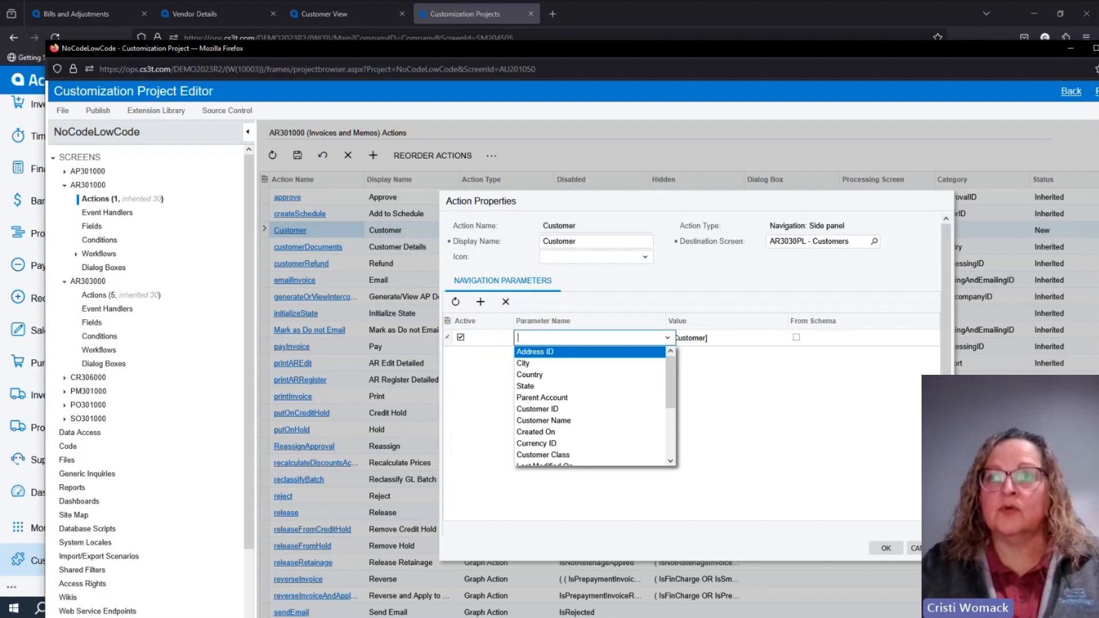
pyautogui.write('cus')
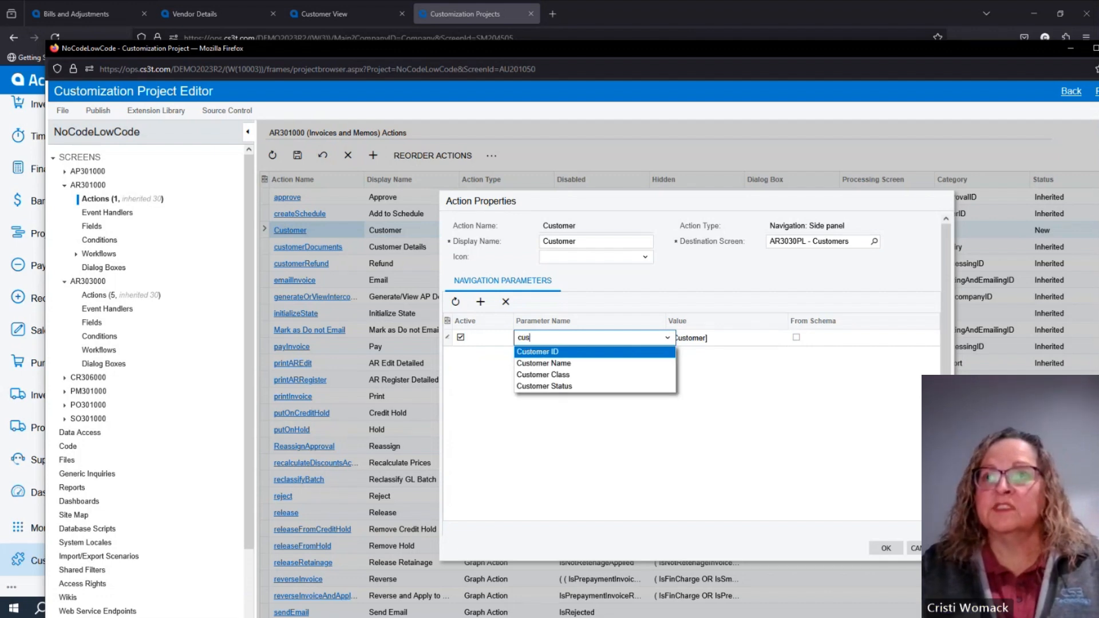
pyautogui.press('Tab')
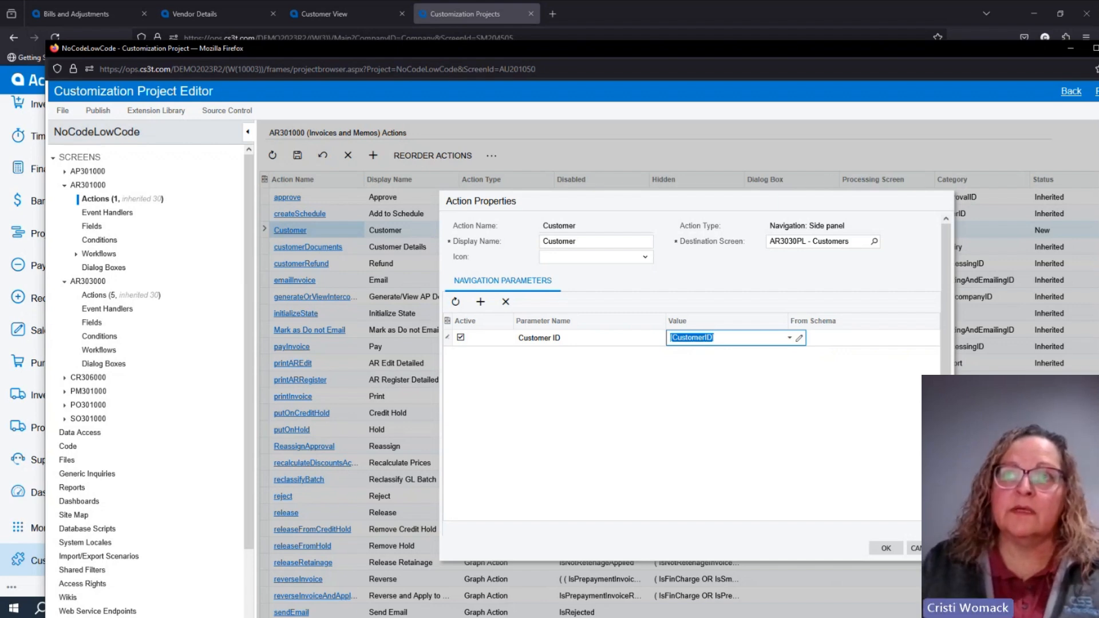
# Set the Customer ID parameter's value to [Customer] and accept the action properties.
pyautogui.write('cu')
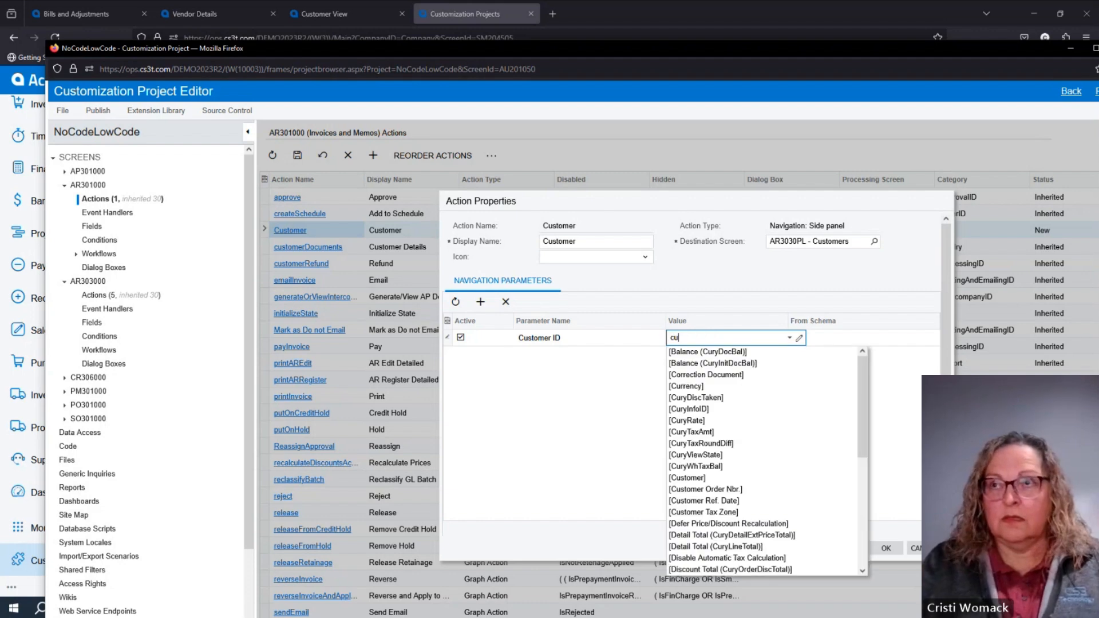
pyautogui.write('s')
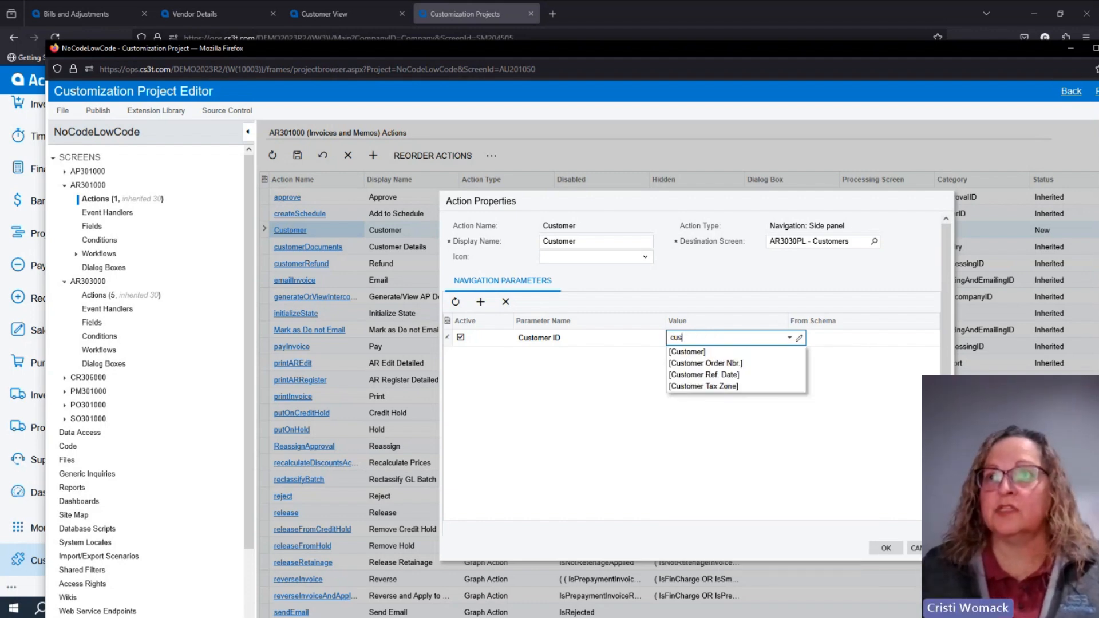
pyautogui.click(709, 352)
pyautogui.click(585, 327)
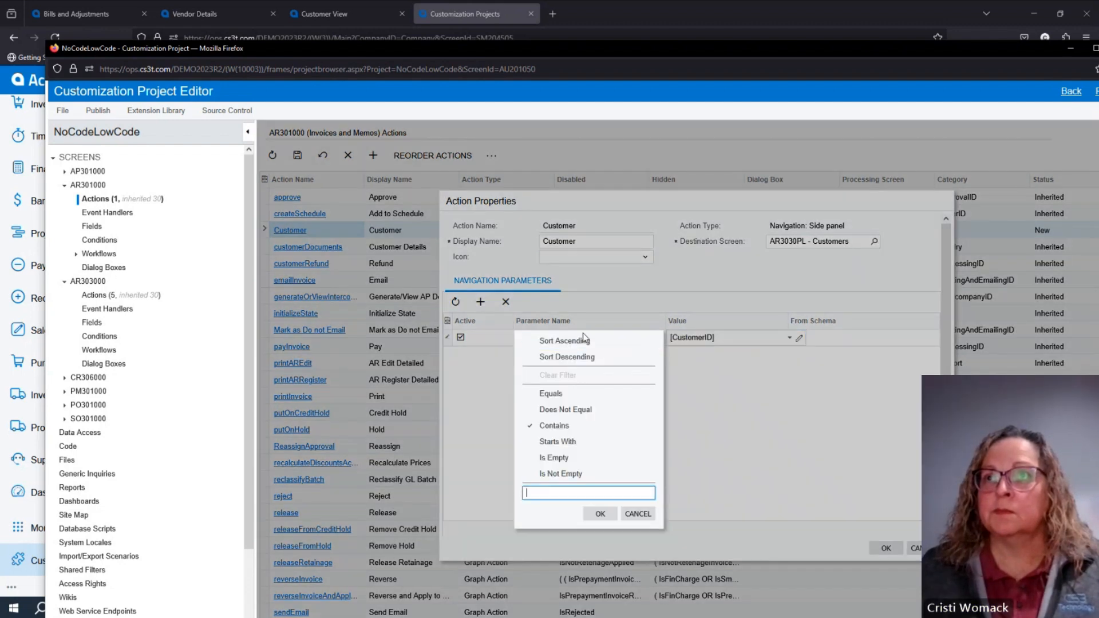
pyautogui.click(681, 351)
pyautogui.click(880, 546)
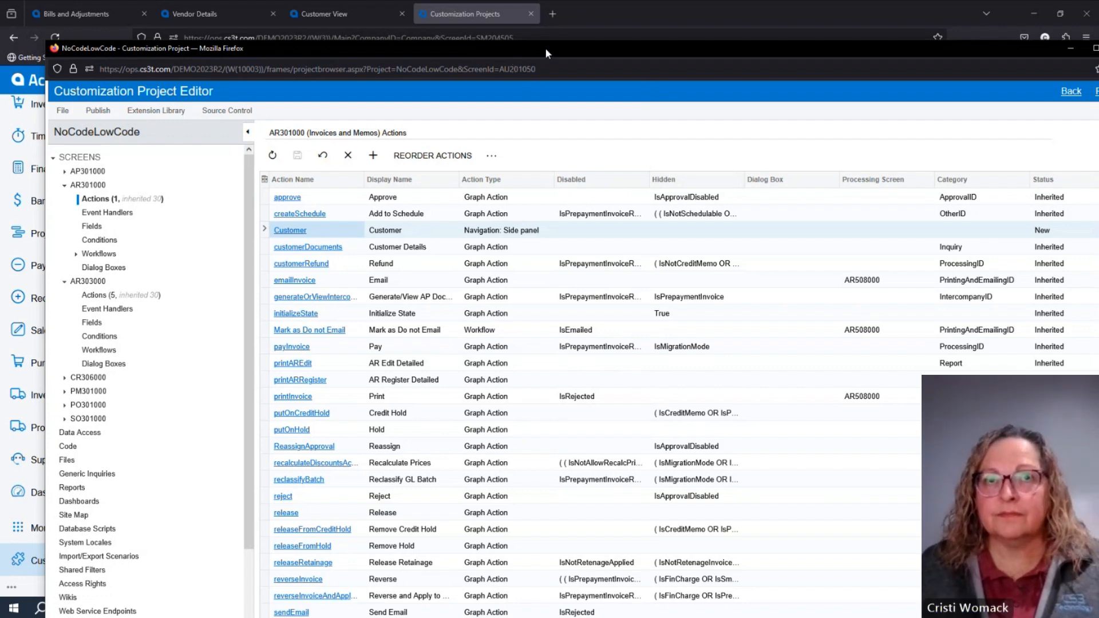
# Reposition the project editor window, collapse AR301000, and display the actions list of AR303000 (Customers).
pyautogui.moveTo(545, 47); pyautogui.dragTo(511, 176)
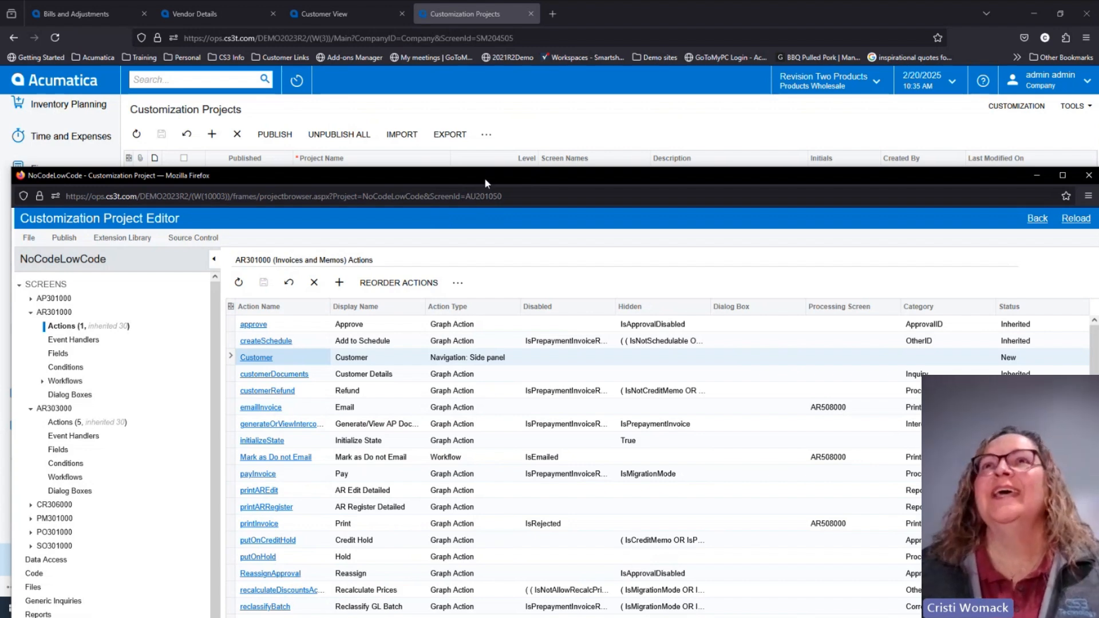
pyautogui.moveTo(472, 175); pyautogui.dragTo(489, 93)
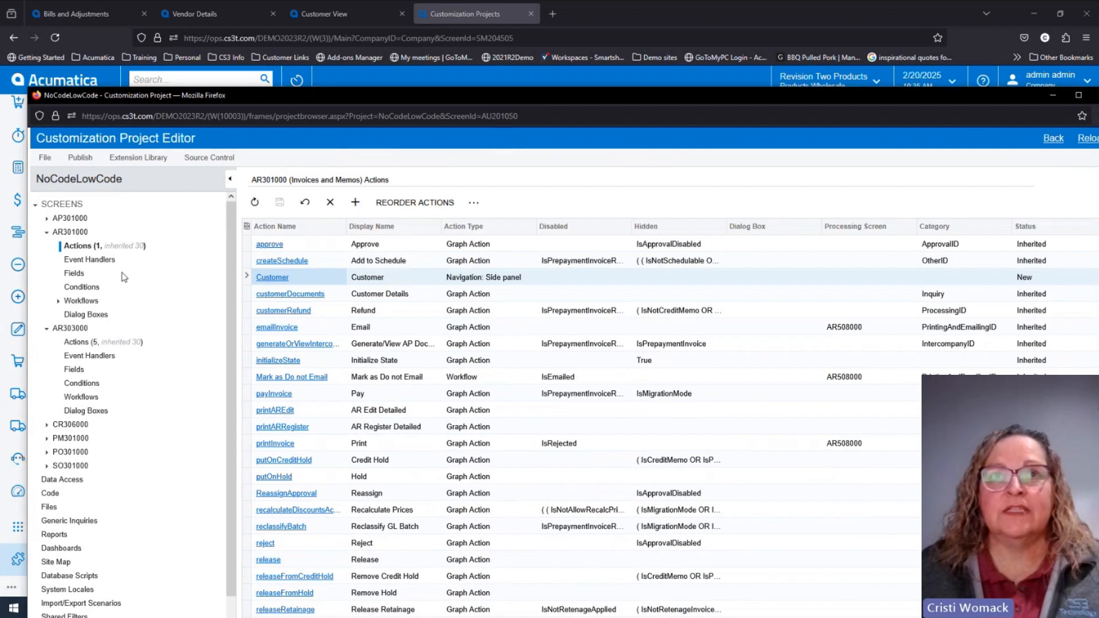
pyautogui.click(47, 233)
pyautogui.click(79, 261)
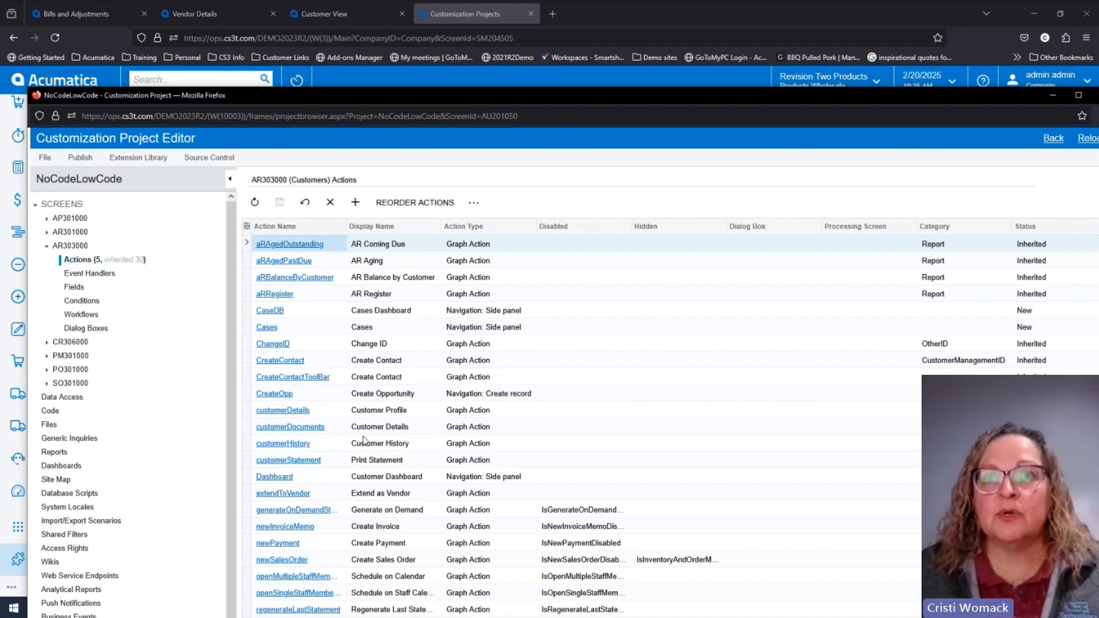
# Inspect the navigation parameters of the Dashboard side panel action and close its properties without changes.
pyautogui.click(386, 479)
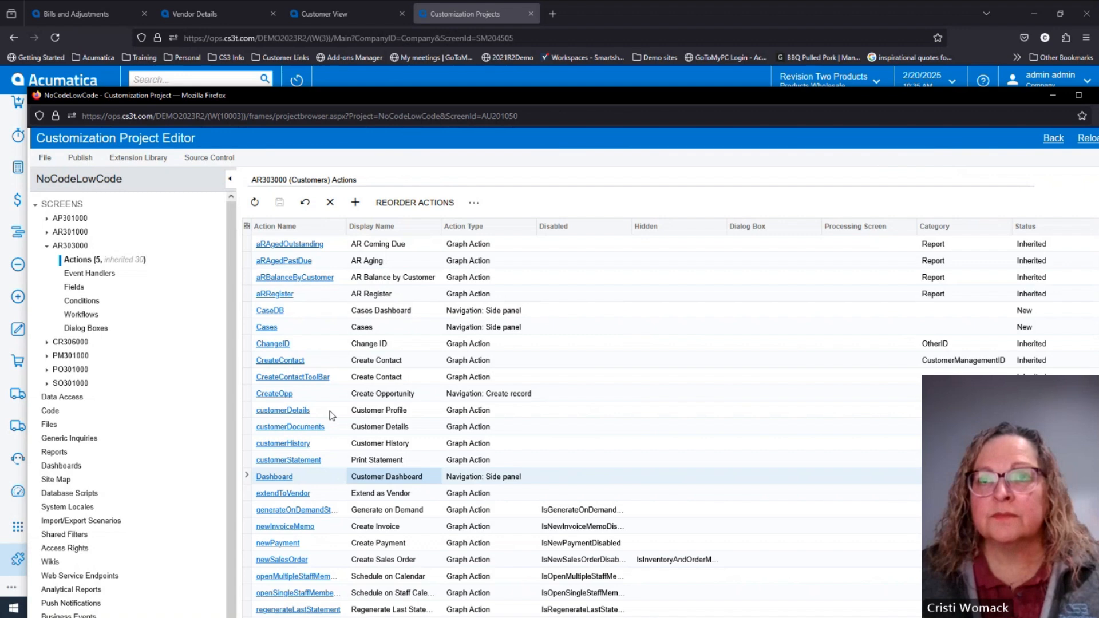
pyautogui.click(280, 475)
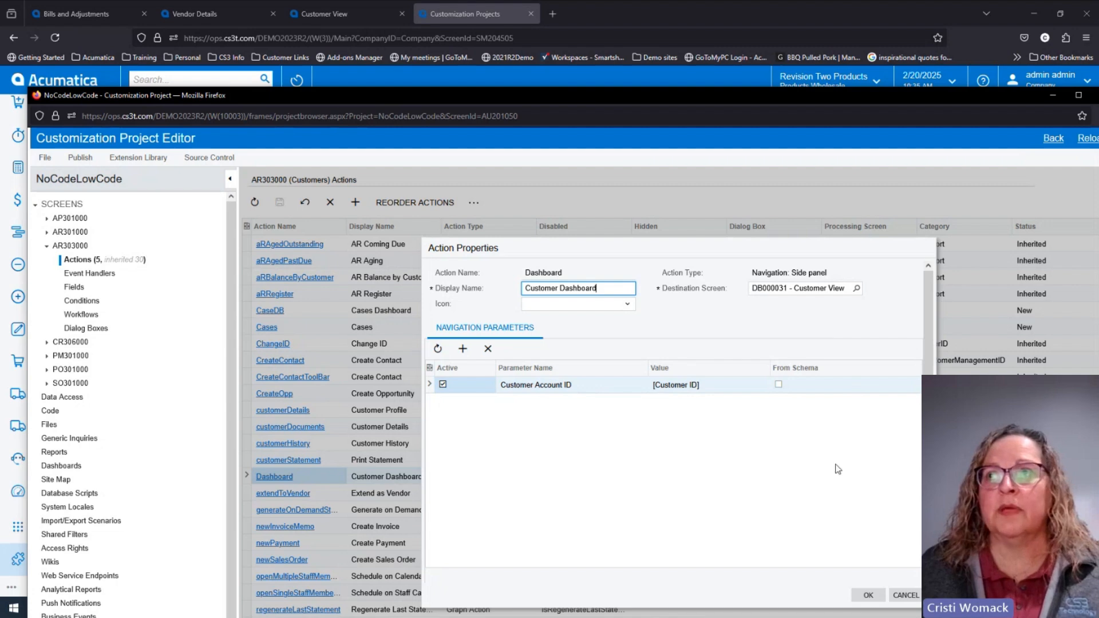
pyautogui.click(904, 599)
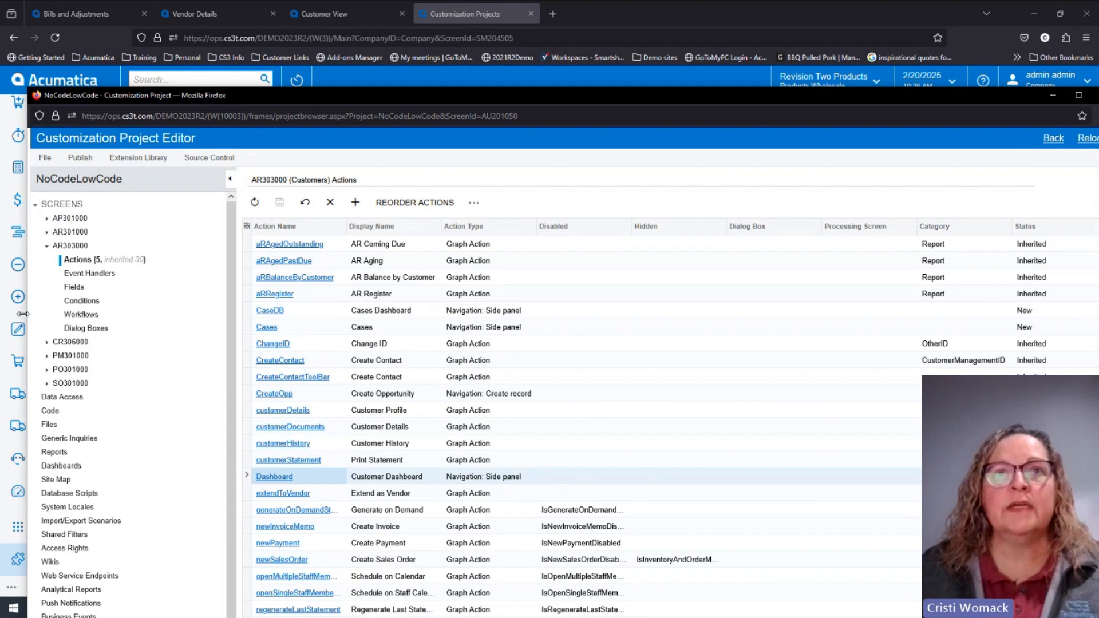
# Review the CR306000 (Cases) actions, and examine the navigation parameters of the Customers side panel action under PM301000 (Projects).
pyautogui.click(47, 344)
pyautogui.click(77, 355)
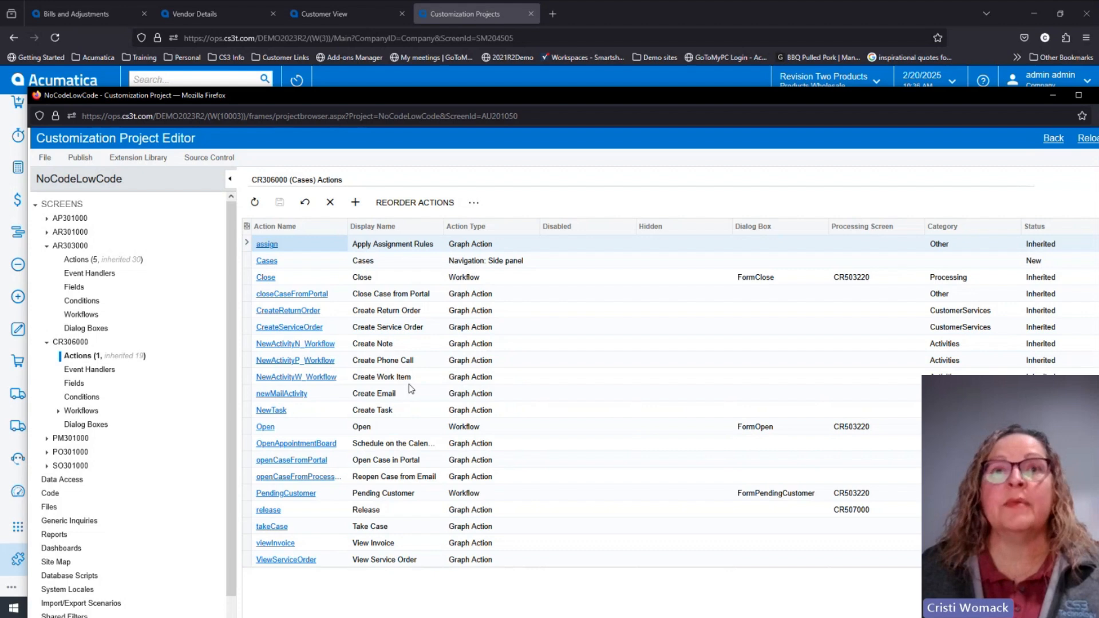
pyautogui.click(47, 439)
pyautogui.click(73, 453)
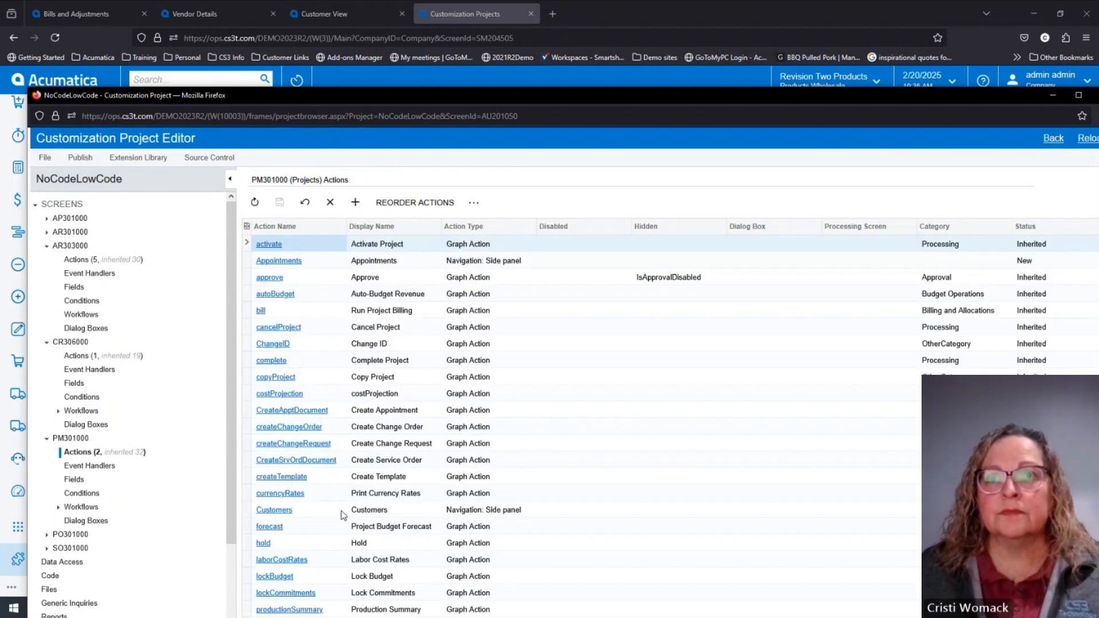
pyautogui.click(376, 516)
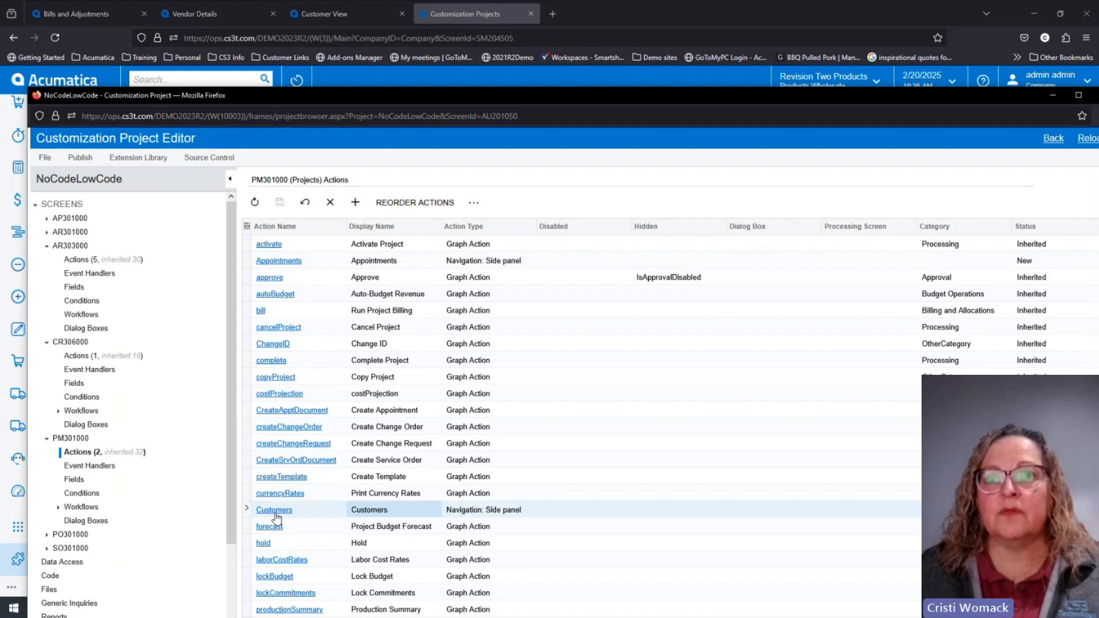
pyautogui.click(274, 511)
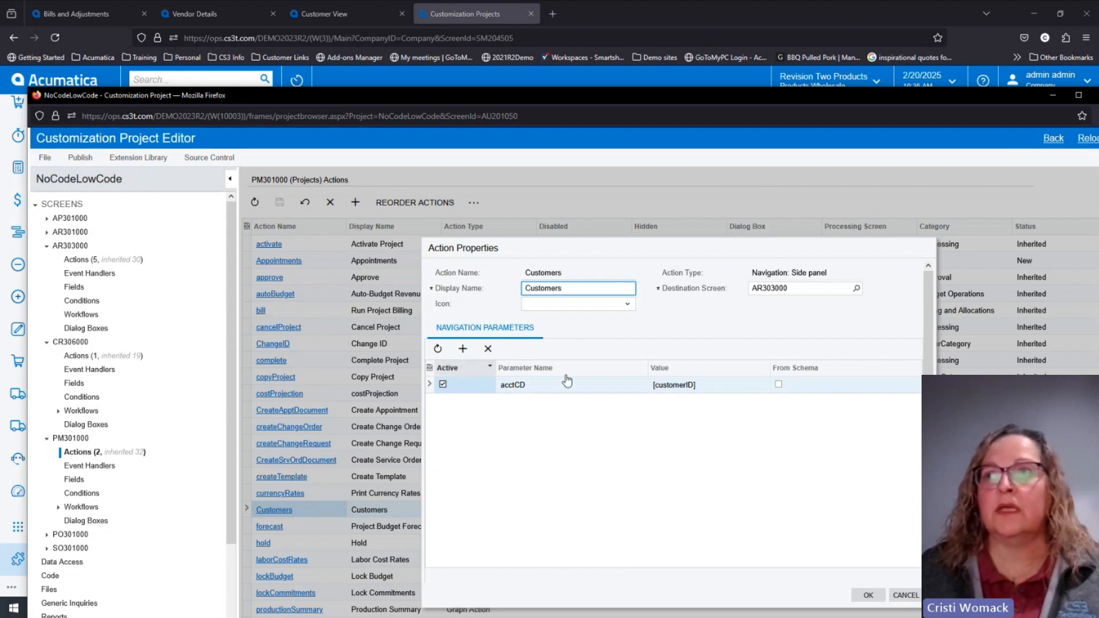
pyautogui.click(897, 594)
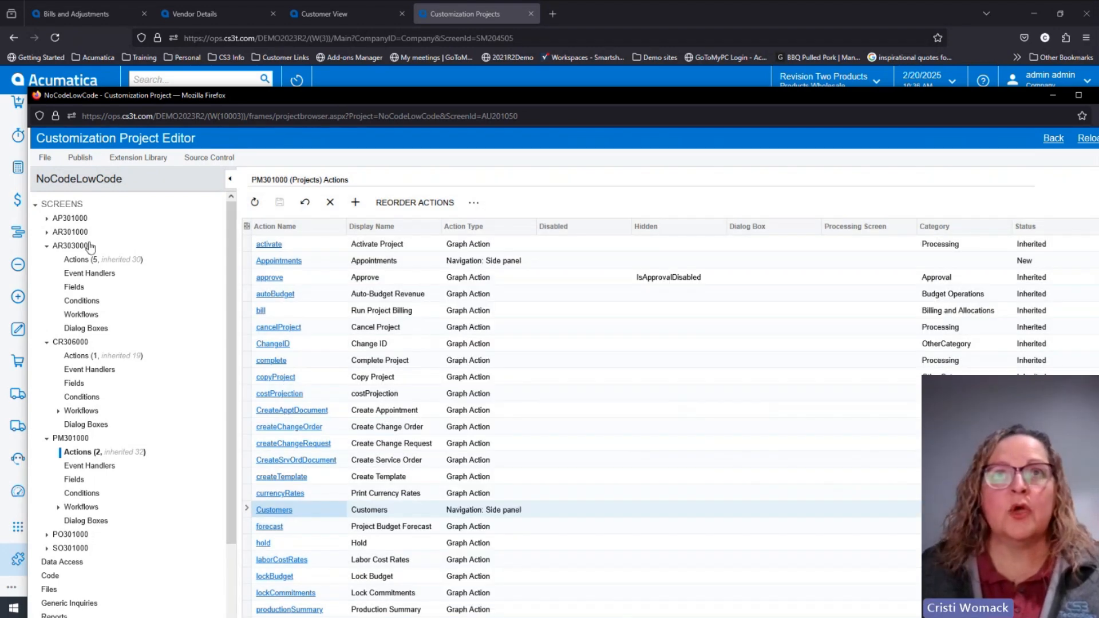
# Display the CR306000 actions again, and return to the AR301000 (Invoices and Memos) actions list.
pyautogui.click(83, 357)
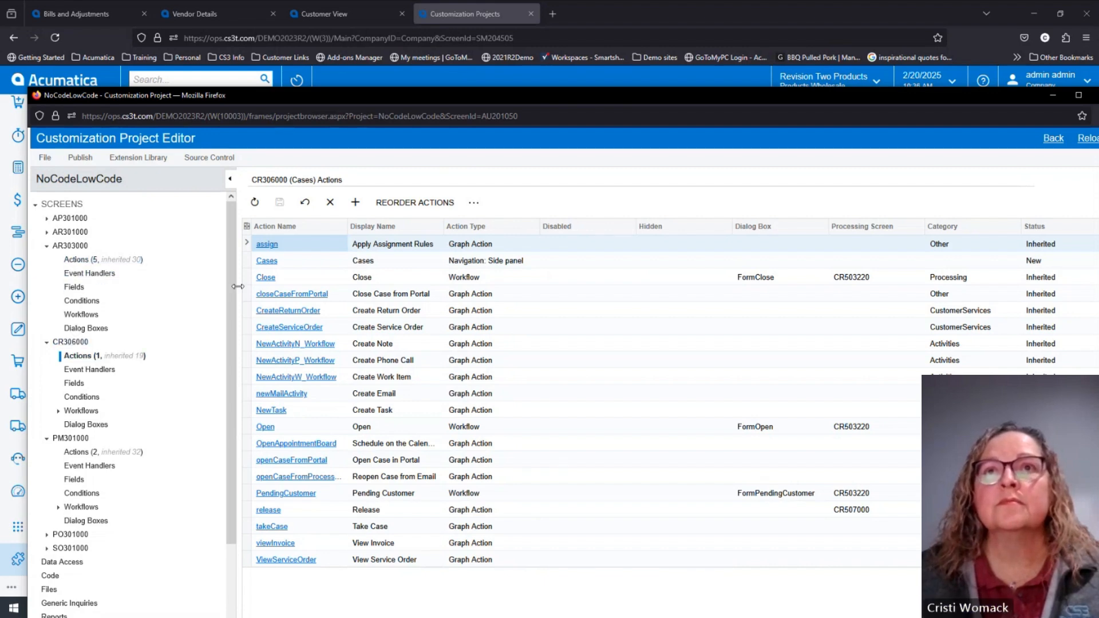
pyautogui.click(46, 231)
pyautogui.click(77, 250)
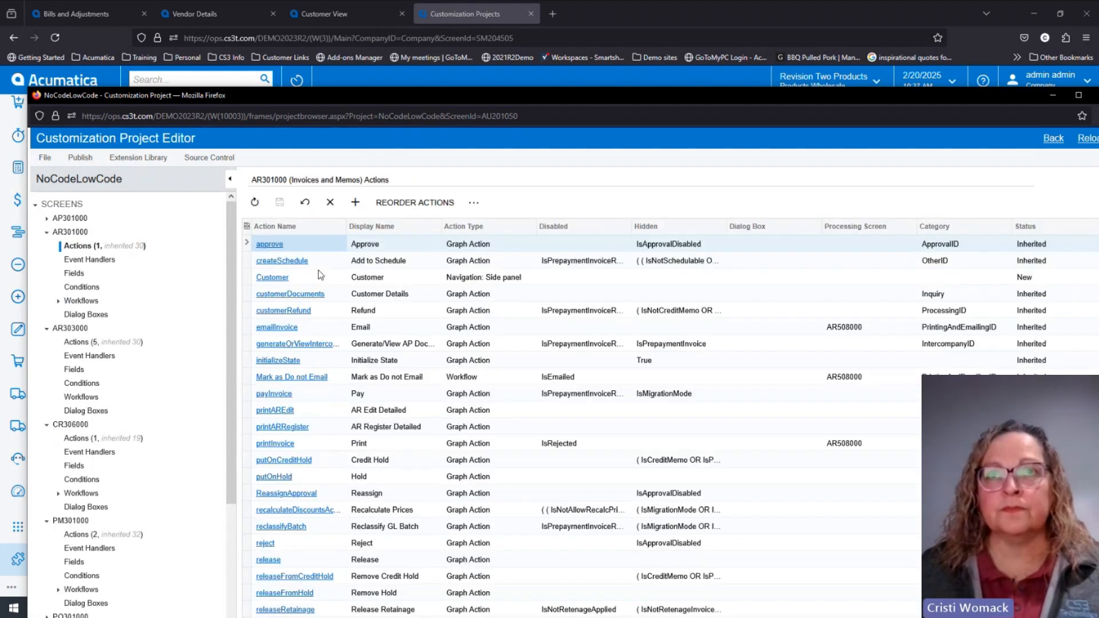
# Reopen the Customer action's properties, search its parameter names for "acc", and cancel without changing the parameter.
pyautogui.click(278, 277)
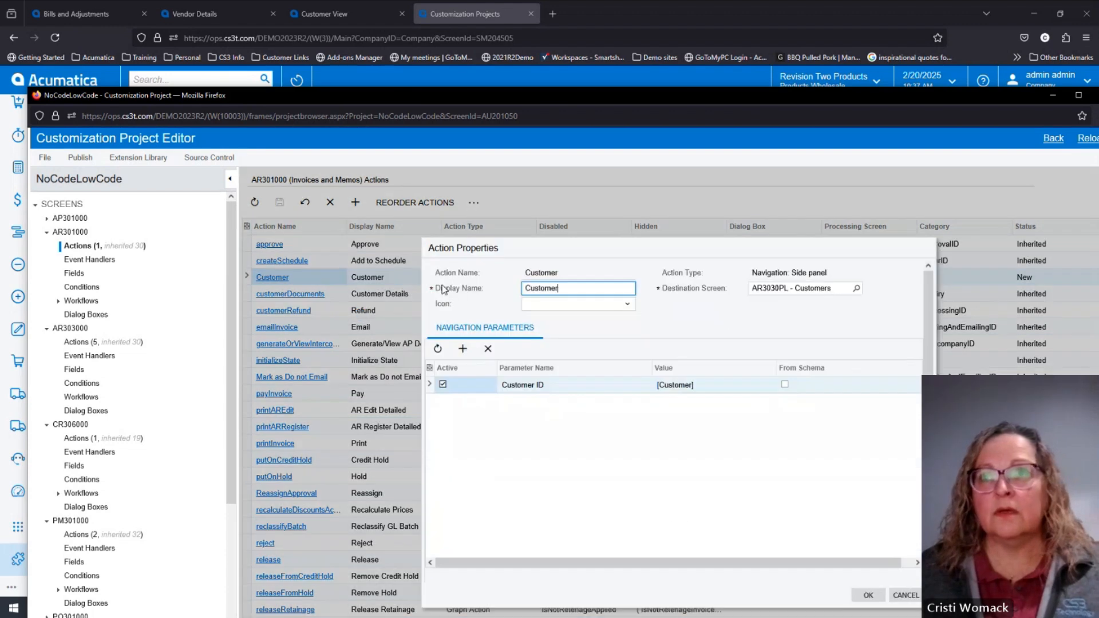
pyautogui.click(640, 369)
pyautogui.click(656, 392)
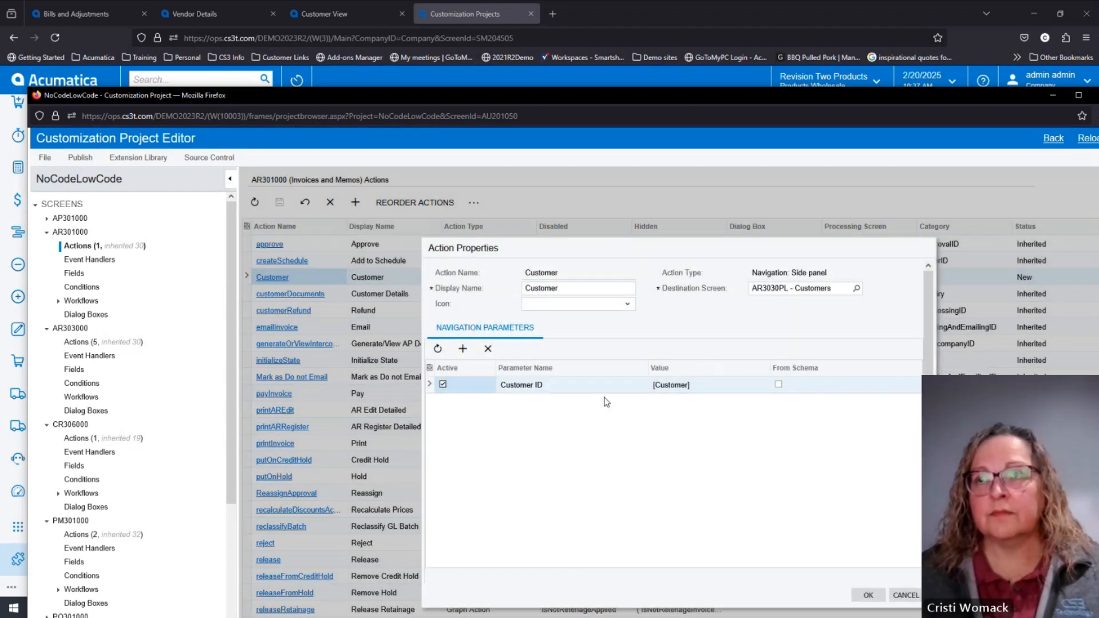
pyautogui.click(597, 386)
pyautogui.click(597, 386)
pyautogui.write('acc')
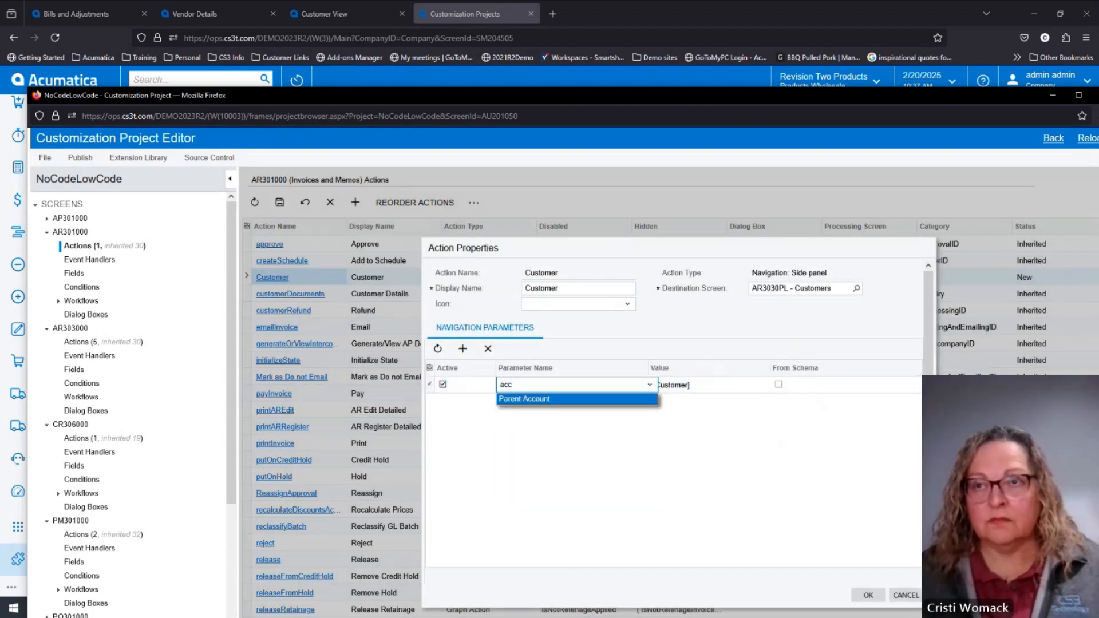
pyautogui.click(738, 412)
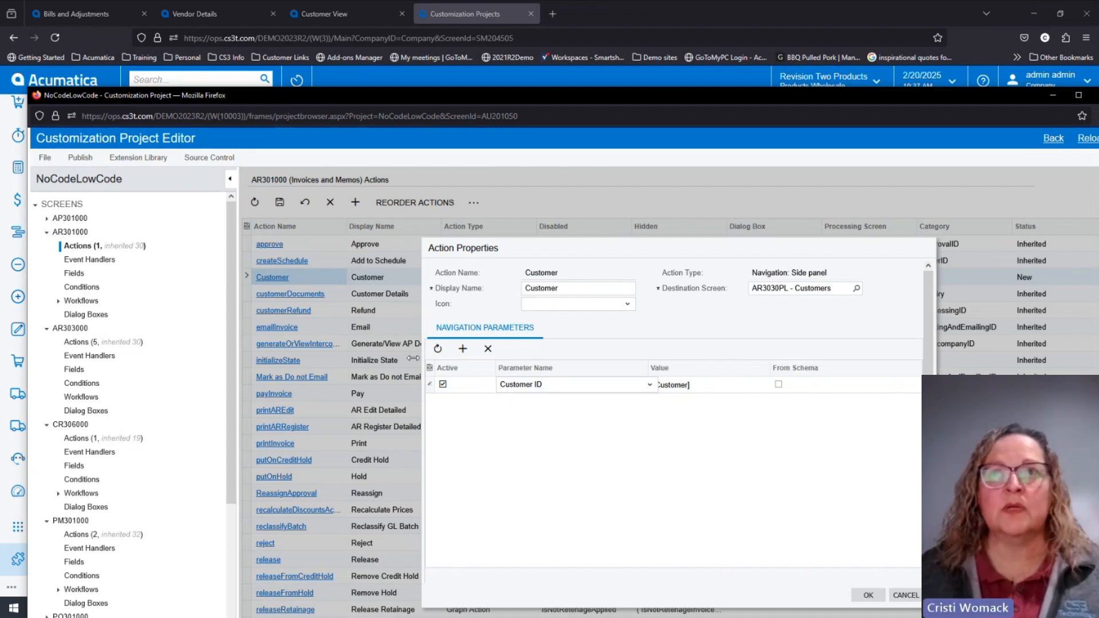
pyautogui.click(898, 594)
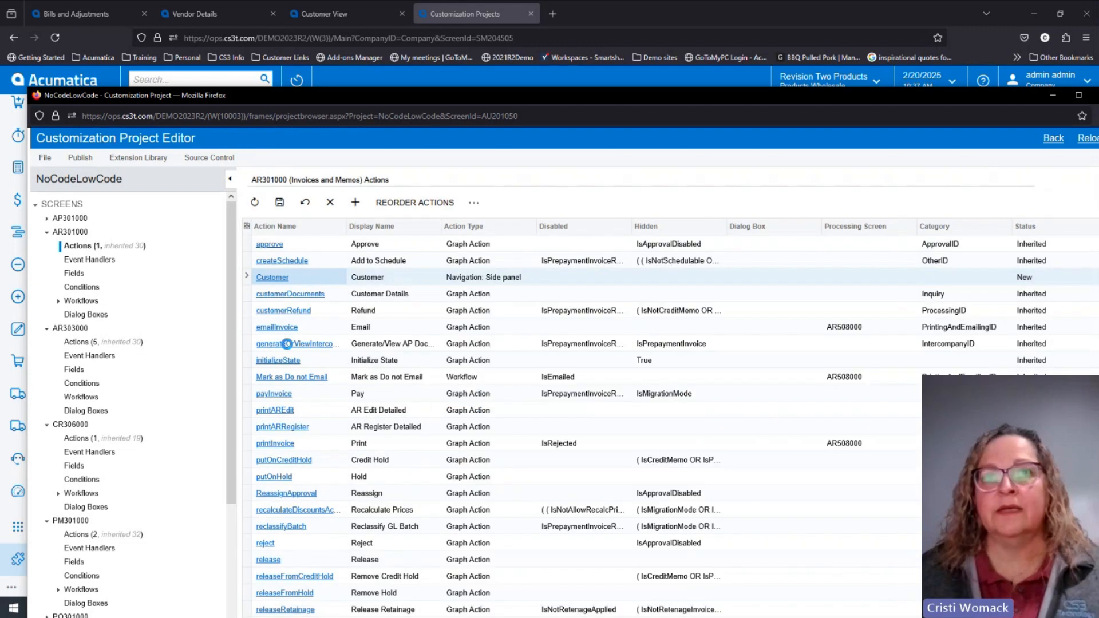
# Inspect the navigation parameters of the Cases side panel action under AR303000 (Customers) and close its properties without changes.
pyautogui.click(80, 342)
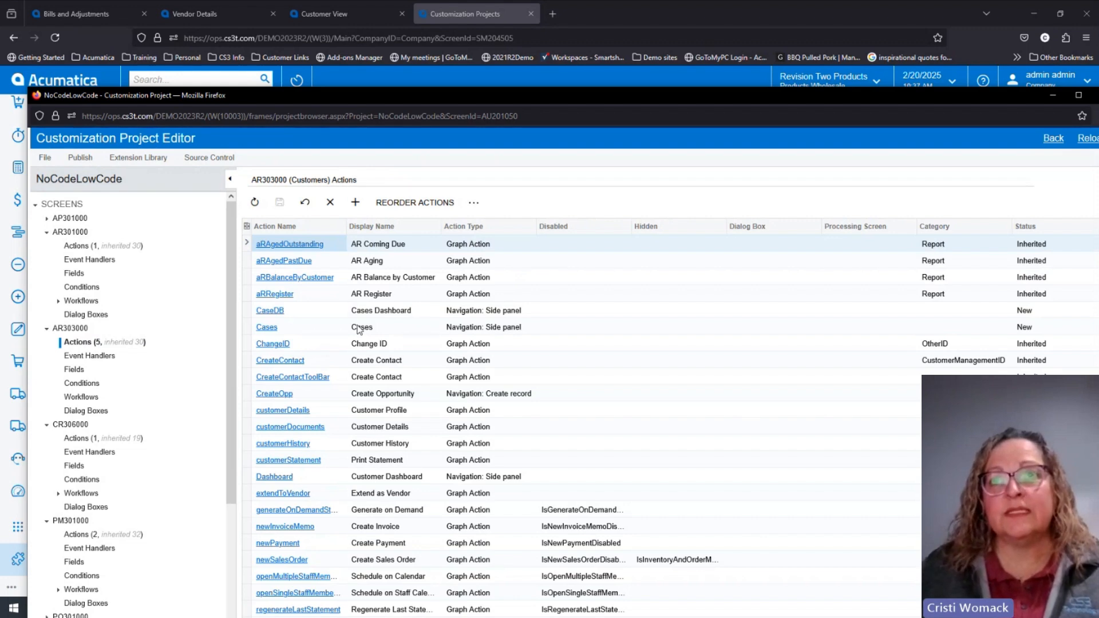
pyautogui.click(269, 330)
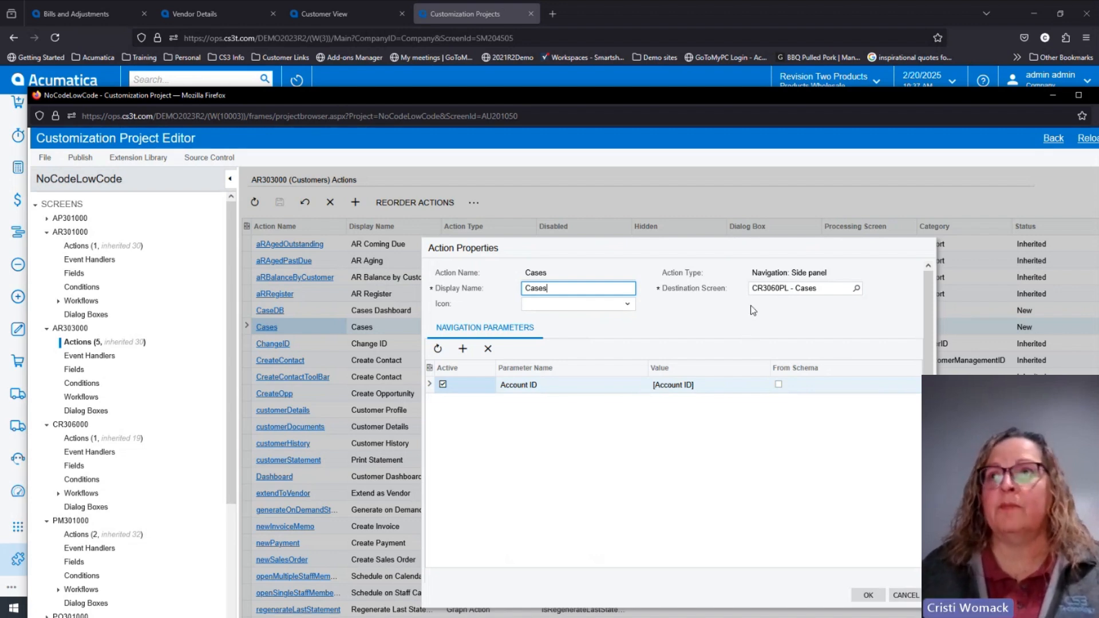
pyautogui.click(905, 595)
# Try a new Customers action named "name" with the Workflow and Navigation: Create record action types, and cancel it.
pyautogui.click(353, 203)
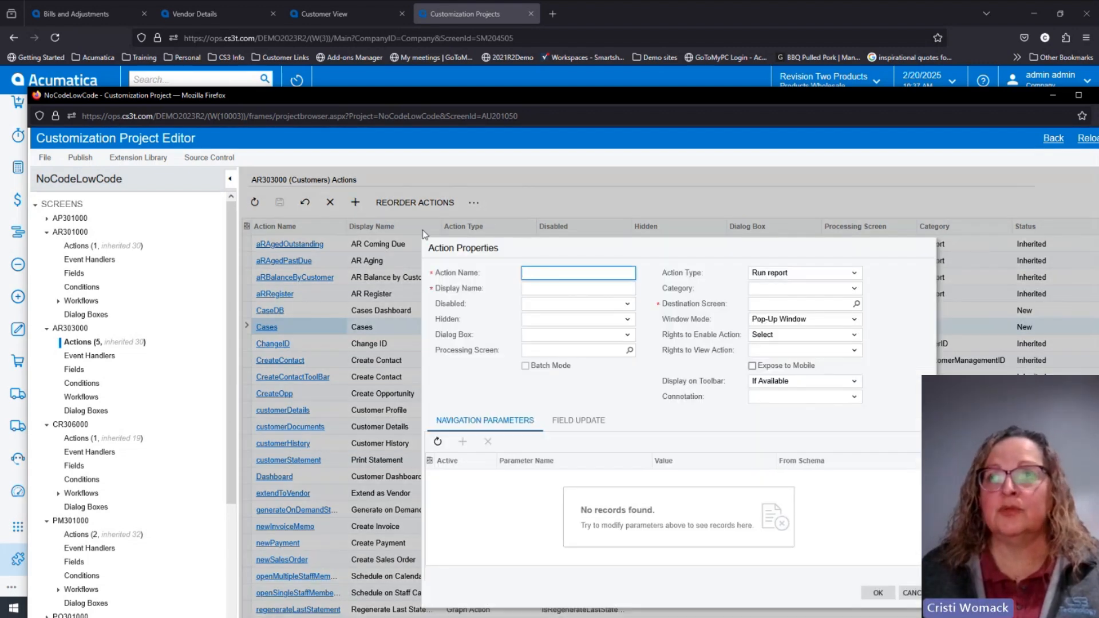
pyautogui.write('name')
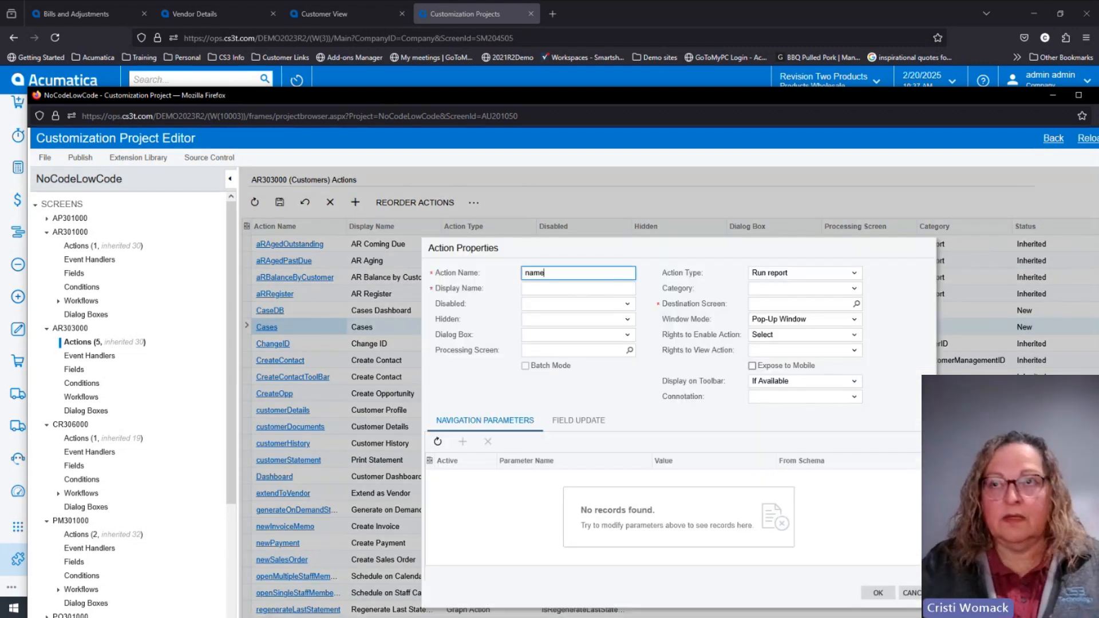
pyautogui.press('Tab')
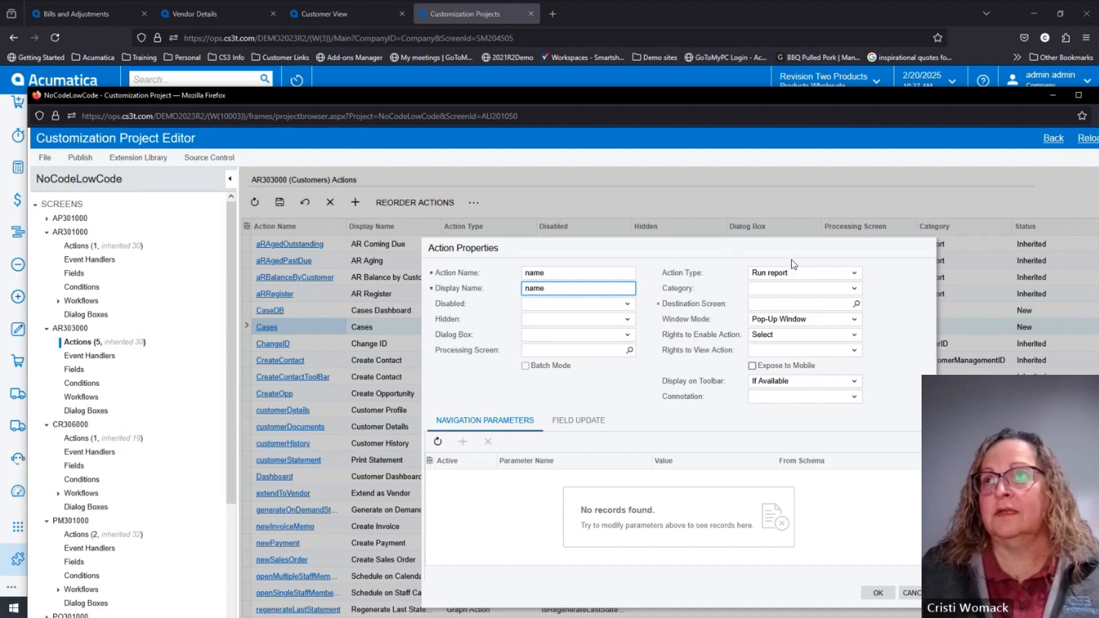
pyautogui.click(851, 277)
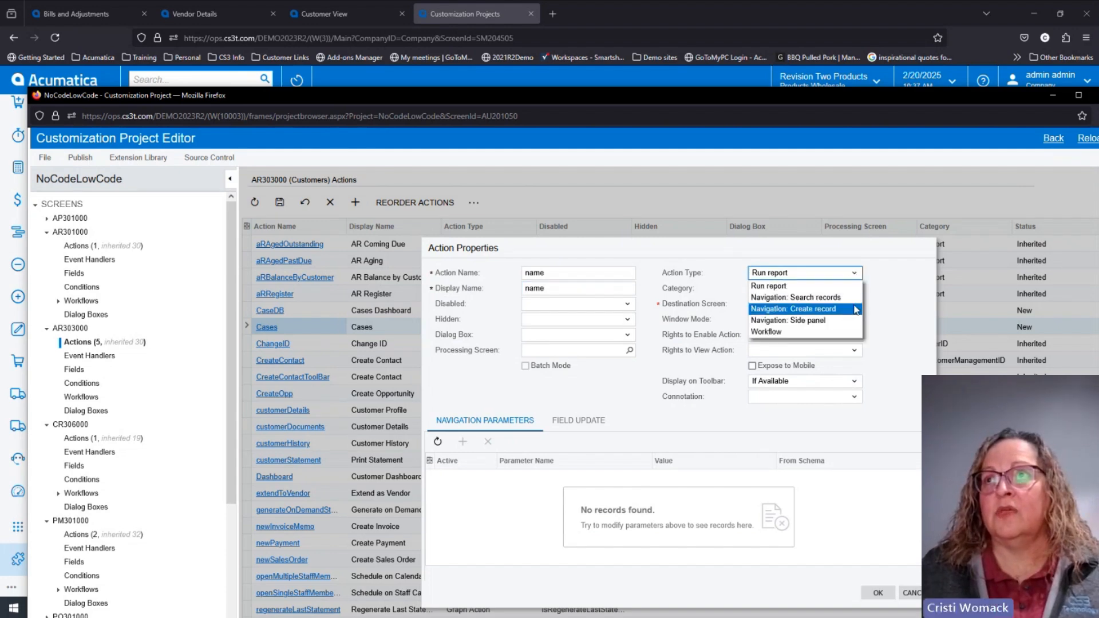
pyautogui.click(840, 333)
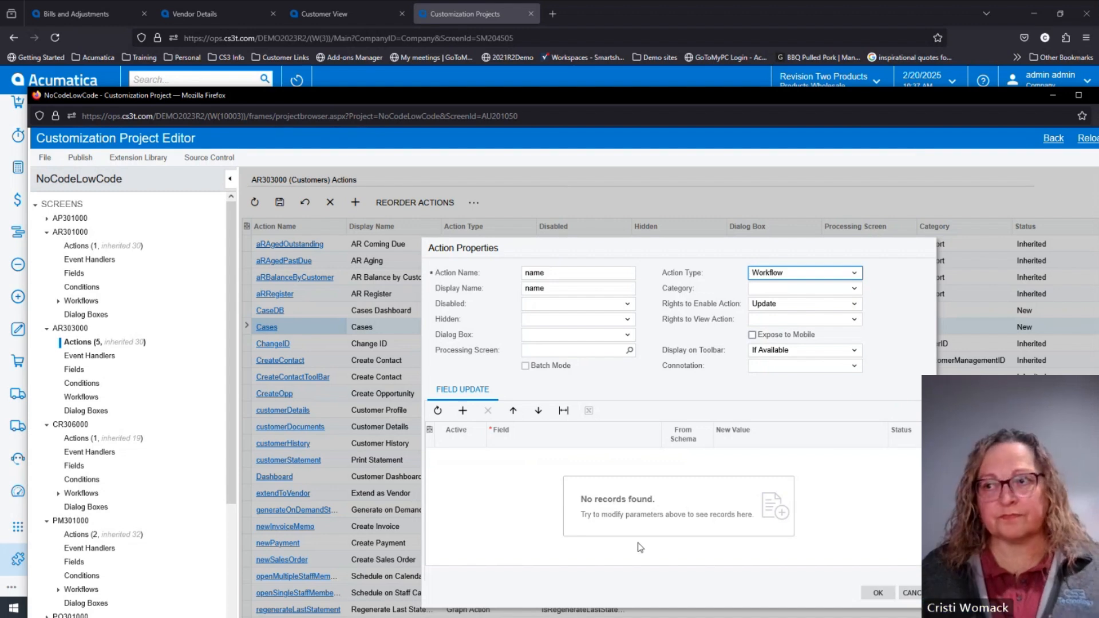
pyautogui.click(854, 273)
pyautogui.click(836, 309)
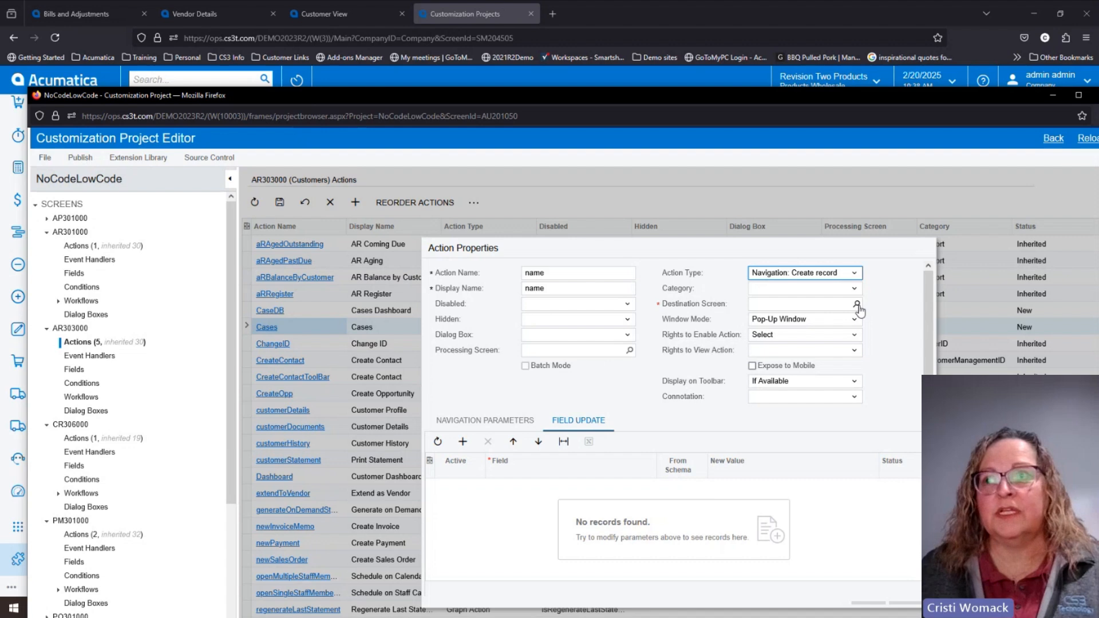
pyautogui.scroll(-1, 859, 435)
pyautogui.click(905, 593)
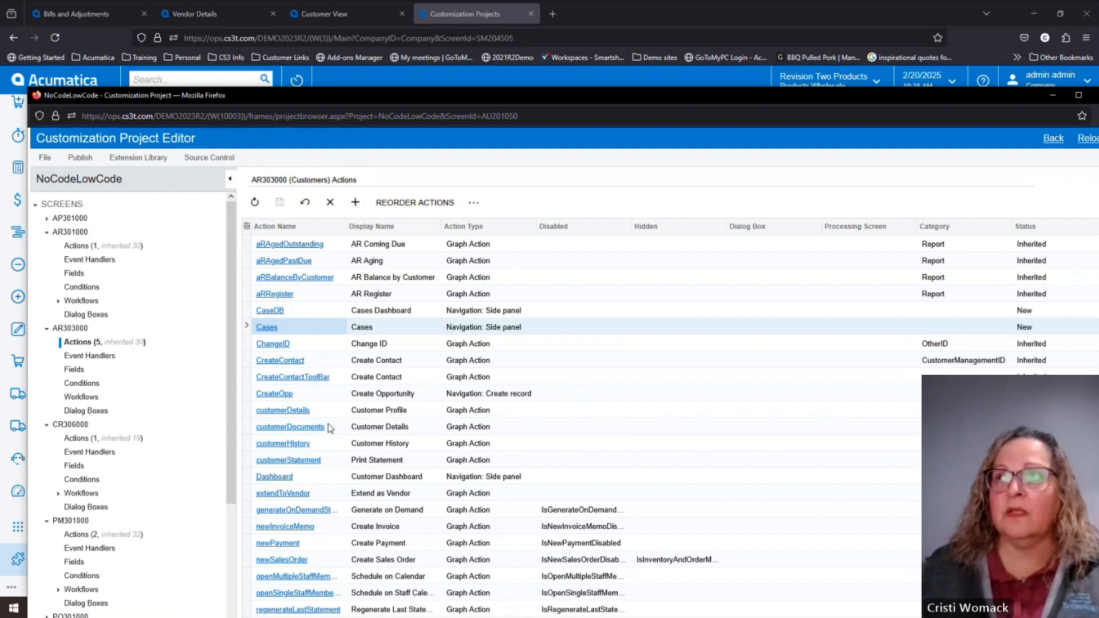
# Put the project editor window away and open the AA Services vendor record from the Purchases workspace.
pyautogui.moveTo(675, 99); pyautogui.dragTo(582, 117)
pyautogui.click(1014, 116)
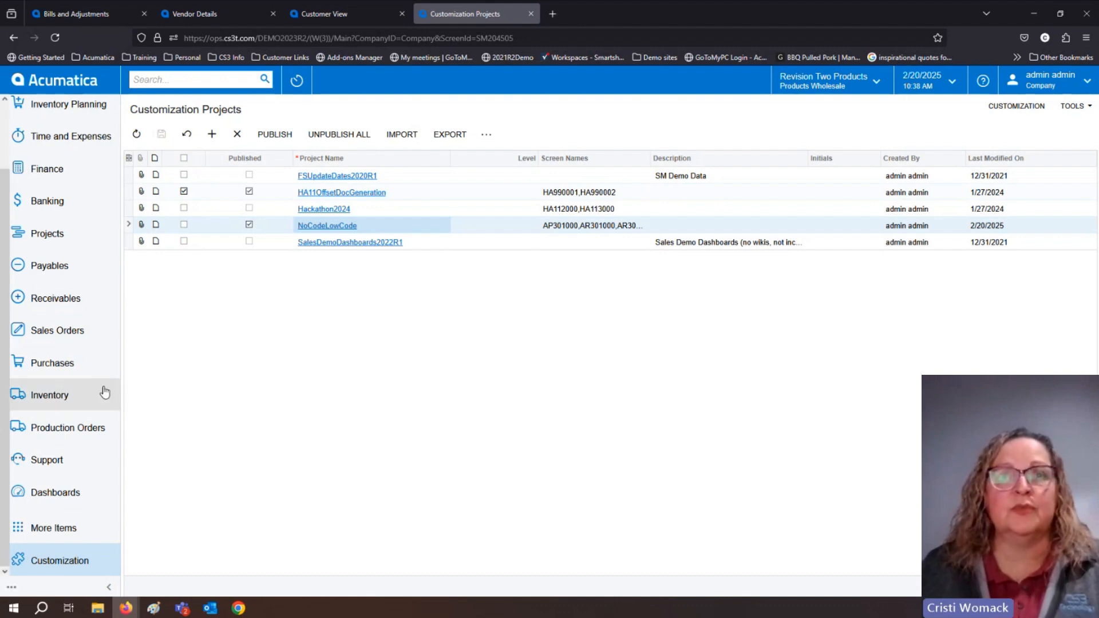
pyautogui.click(63, 373)
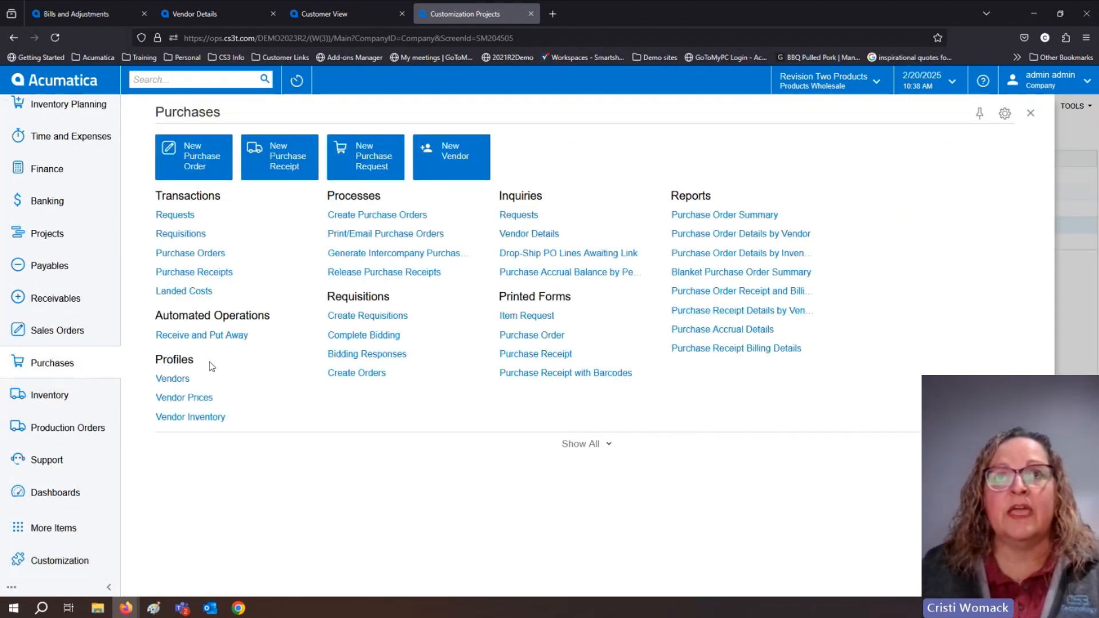
pyautogui.click(191, 379)
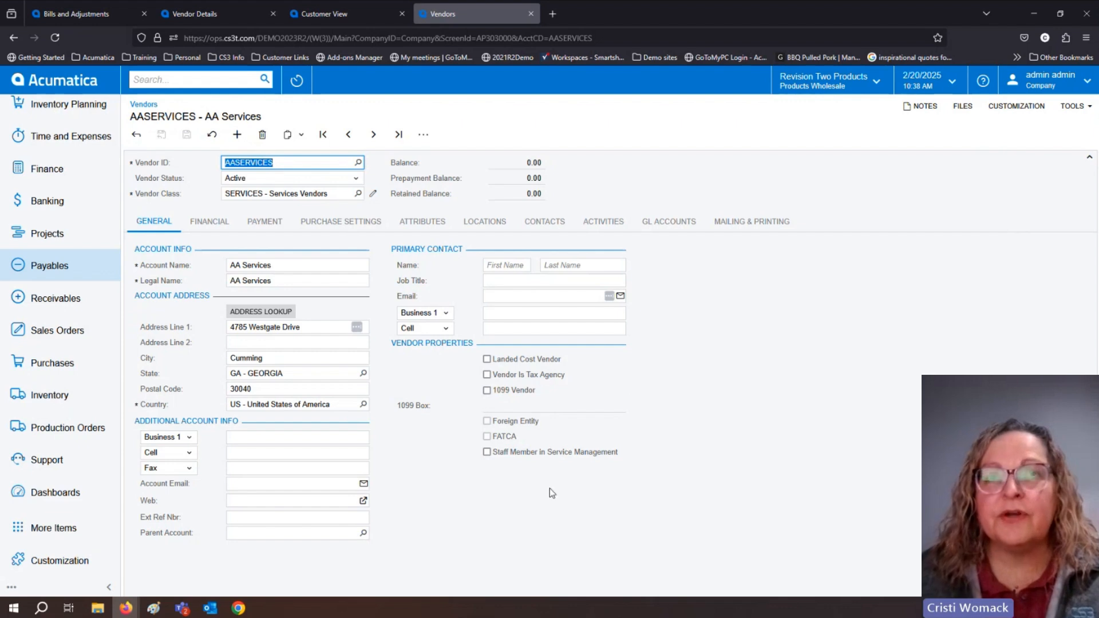
# Open the Goto Vendor Inc. bill from Payables, reload the page, and display its Vendor Details and Vendor Summary side panels.
pyautogui.click(59, 276)
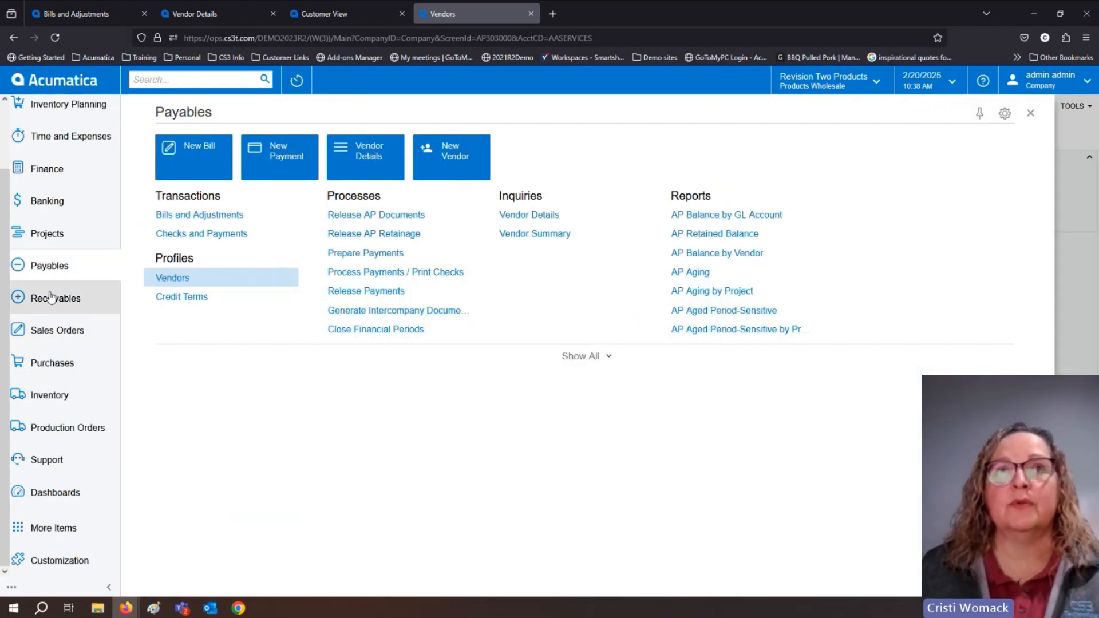
pyautogui.click(192, 216)
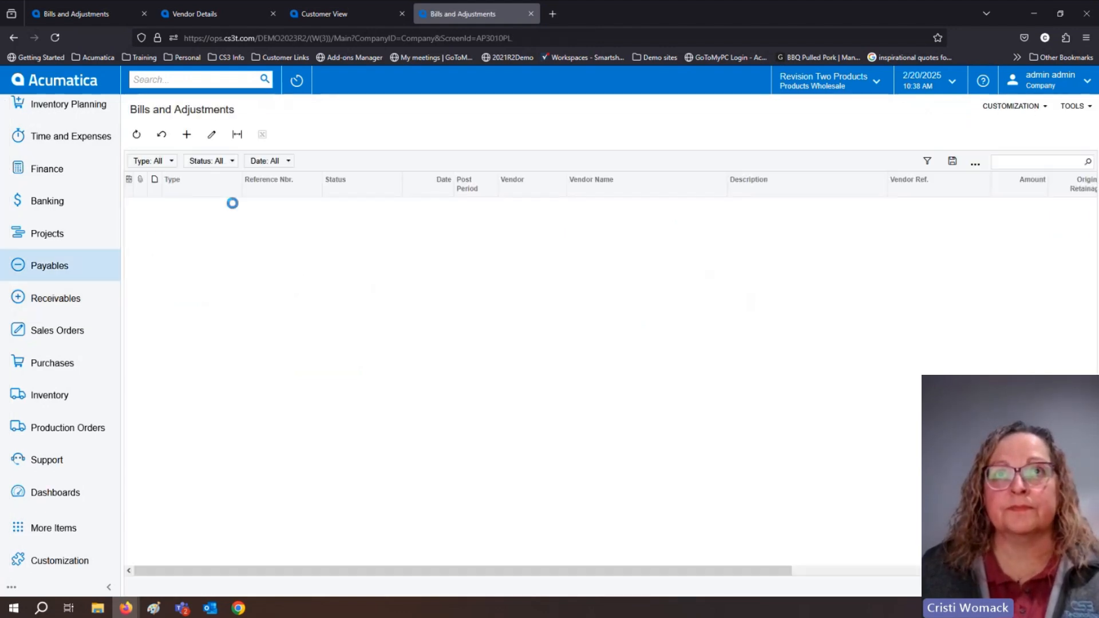
pyautogui.click(263, 222)
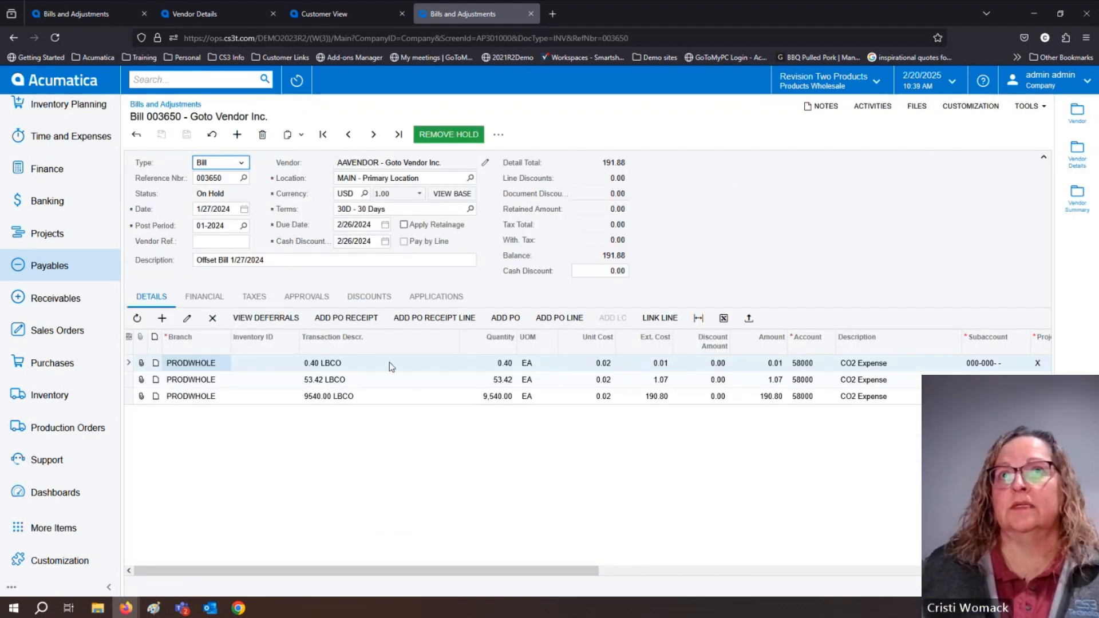
pyautogui.click(55, 38)
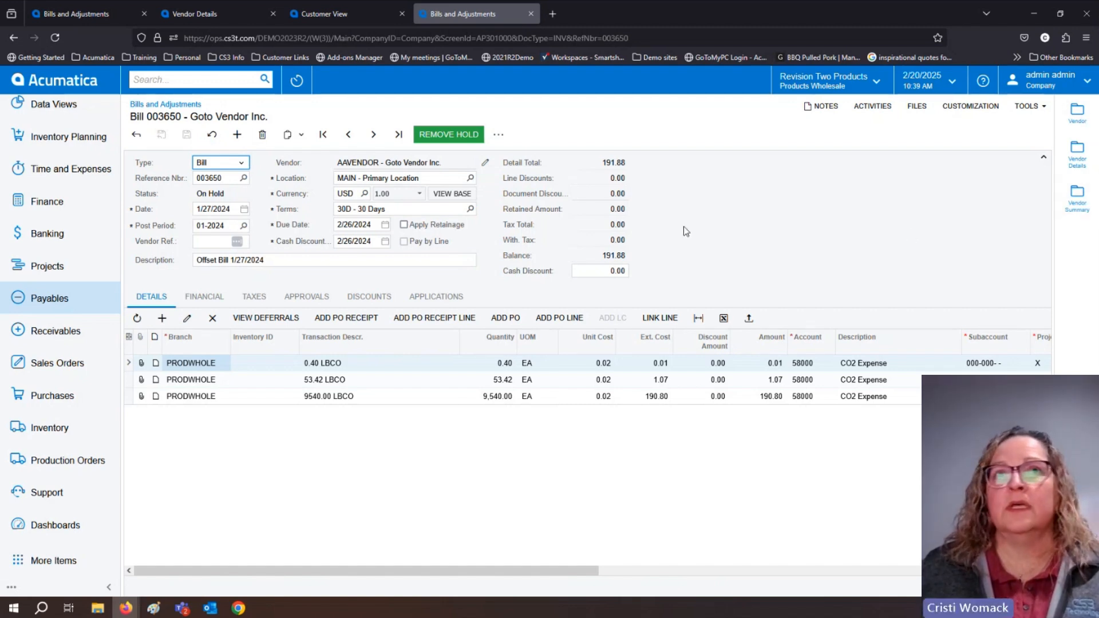
pyautogui.click(1072, 155)
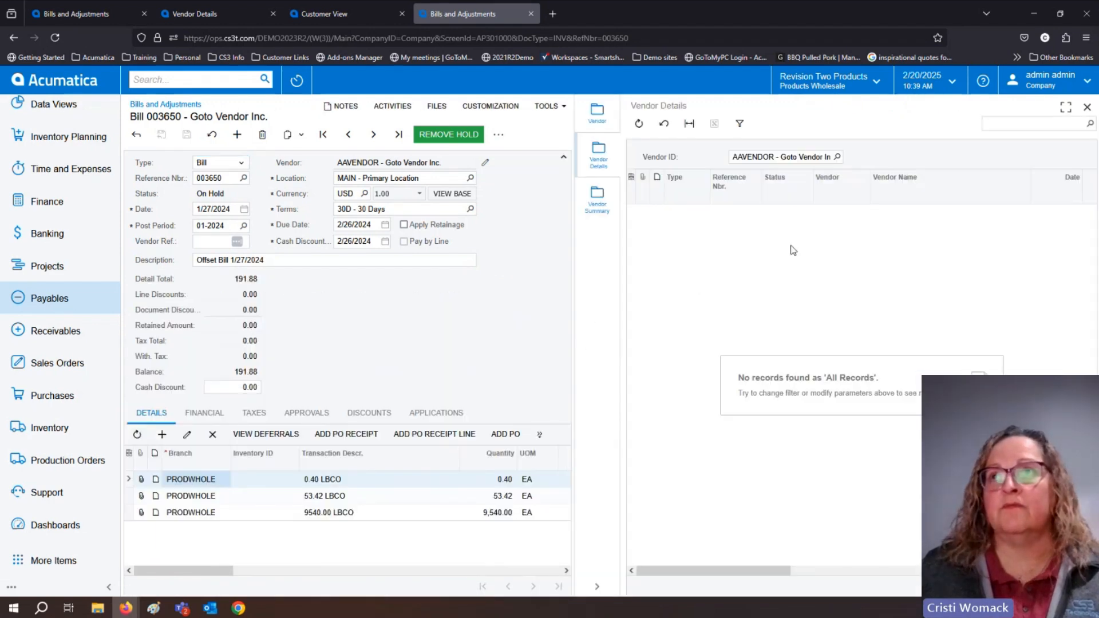
pyautogui.click(599, 208)
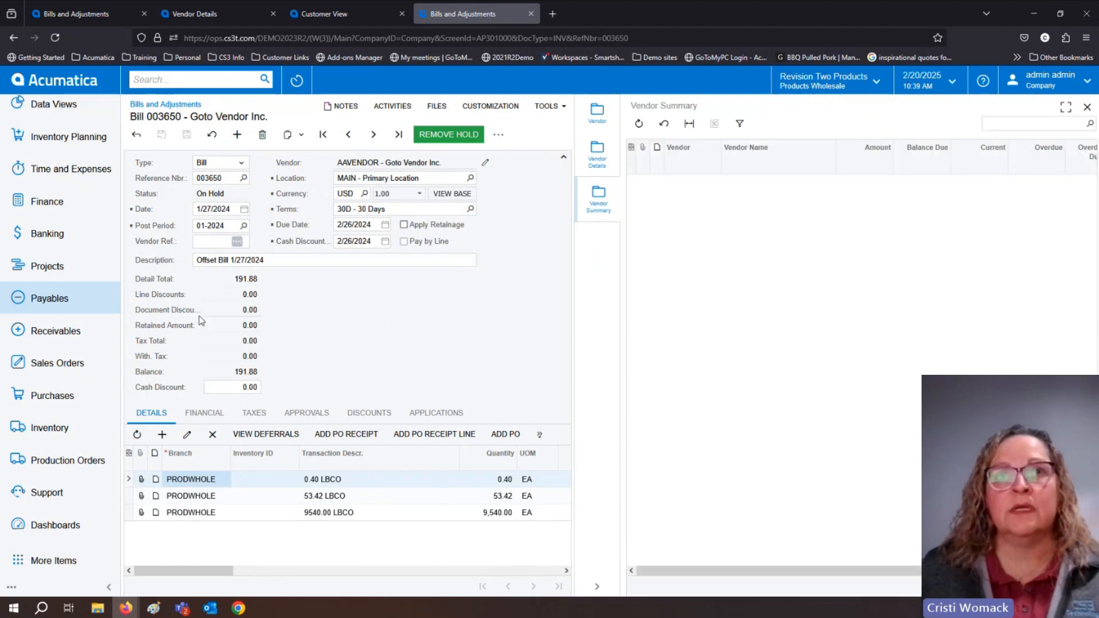
# Open the open-status ABC Studios Inc invoice from Receivables to check it for side panel actions.
pyautogui.click(43, 339)
pyautogui.click(196, 213)
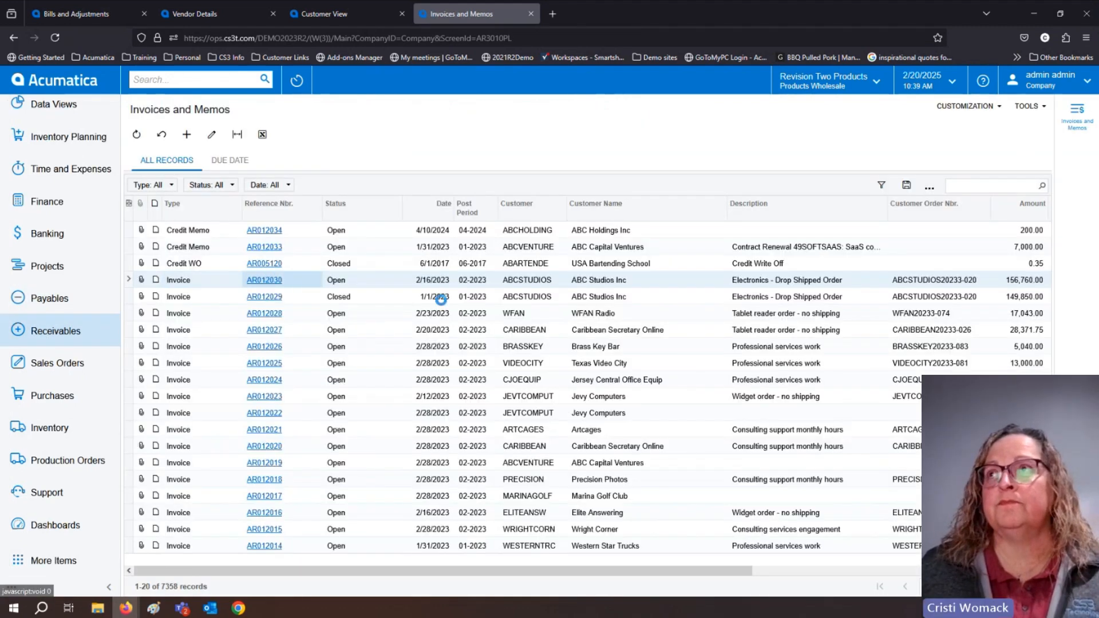
pyautogui.click(264, 279)
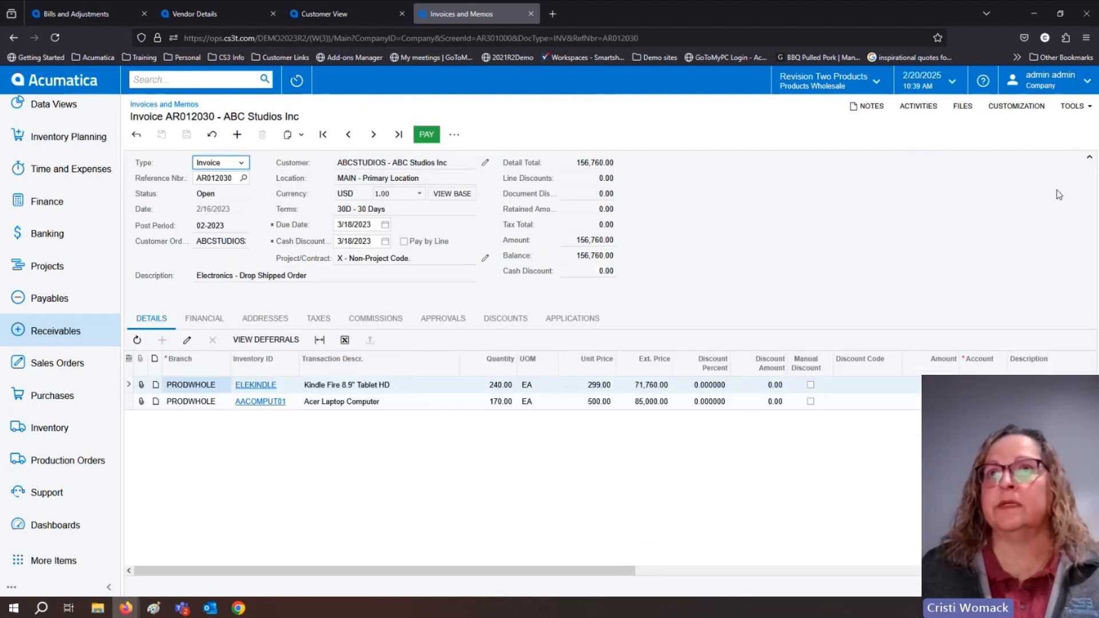
pyautogui.click(31, 335)
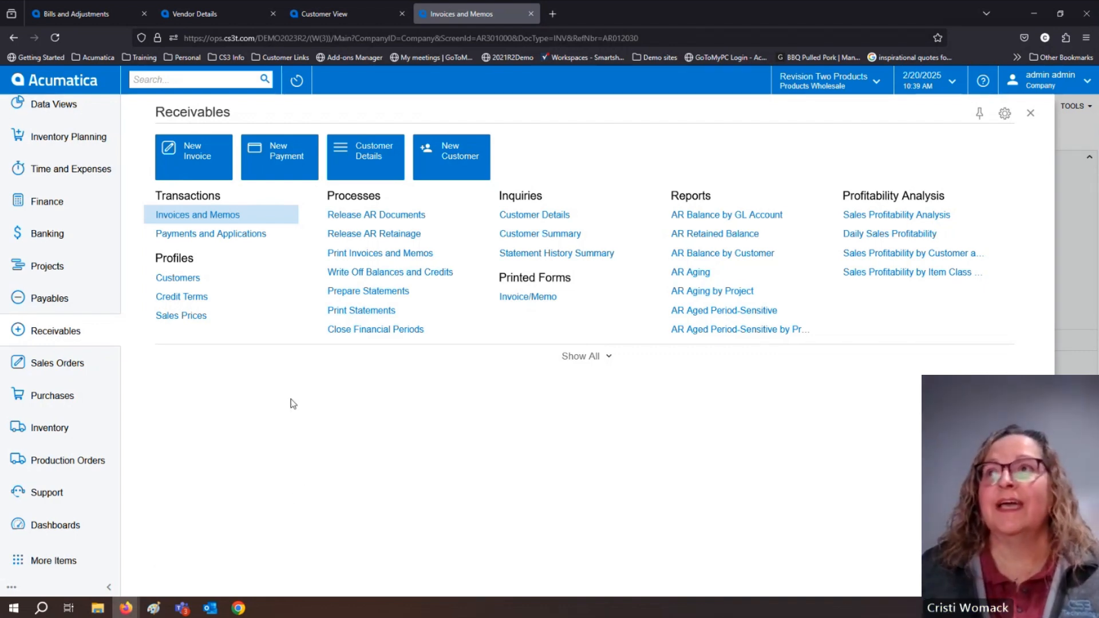
pyautogui.click(1031, 114)
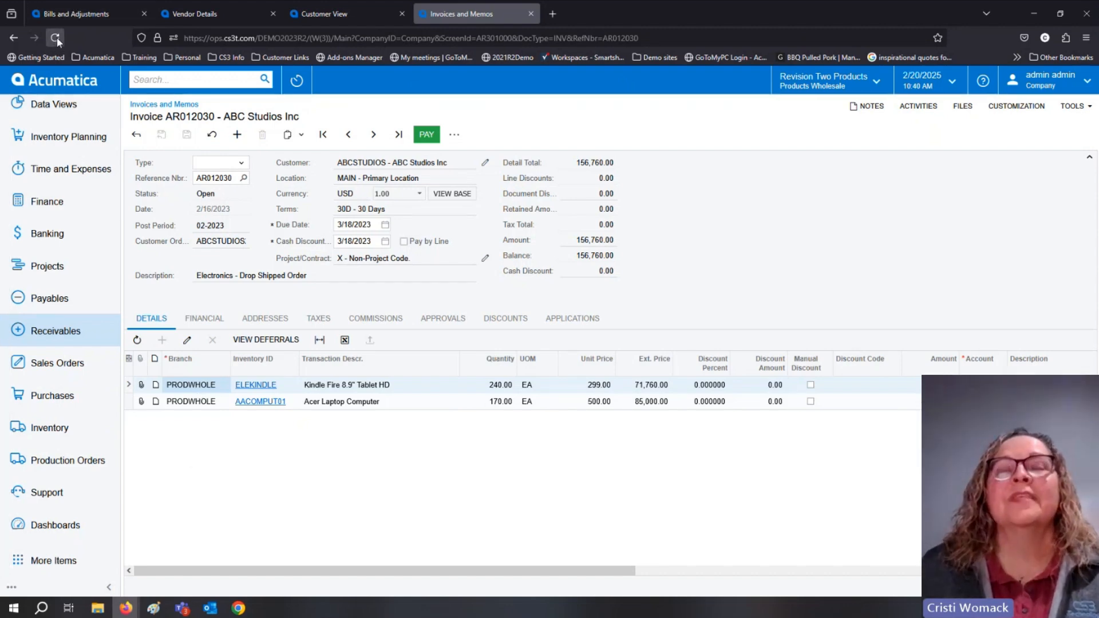
# Go to the home dashboard, reload it, and reopen the same ABC Studios Inc invoice to recheck its side panel.
pyautogui.click(60, 80)
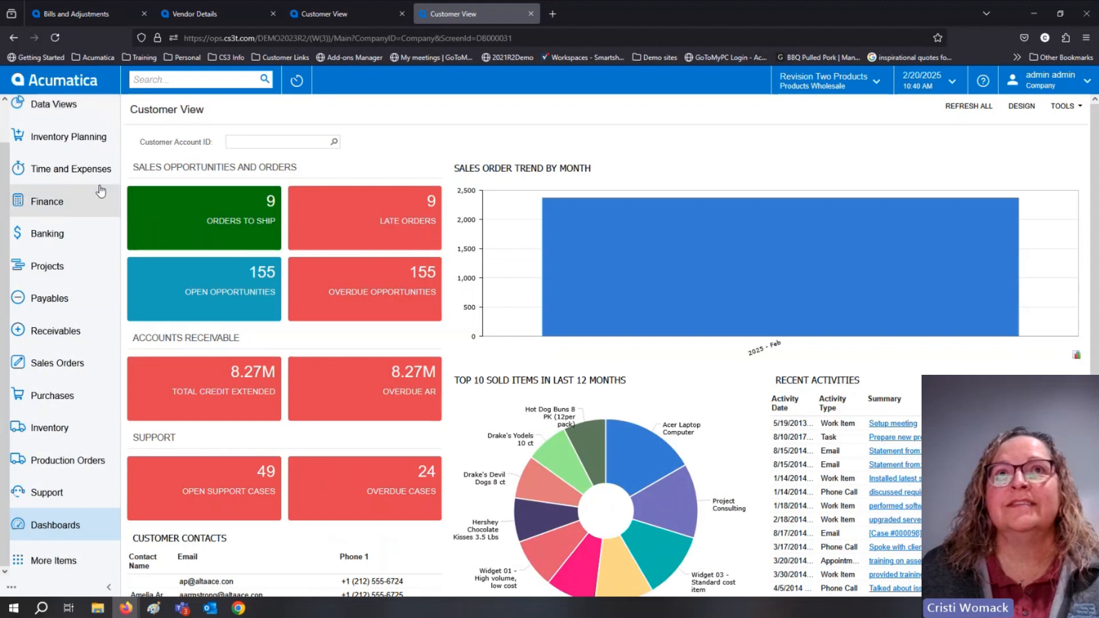
pyautogui.click(56, 38)
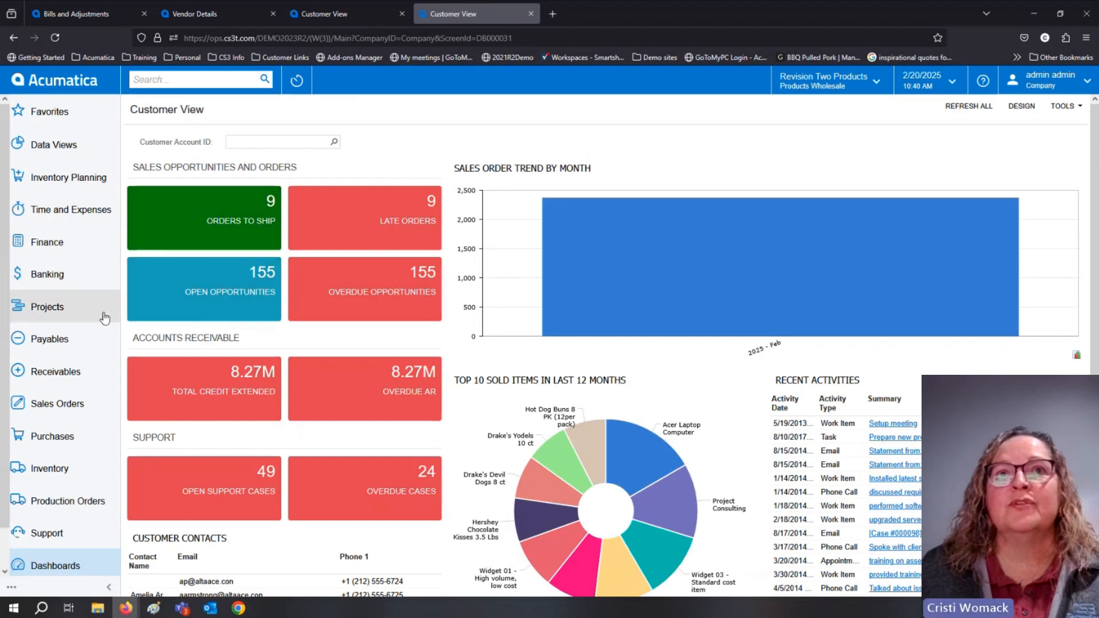
pyautogui.click(51, 372)
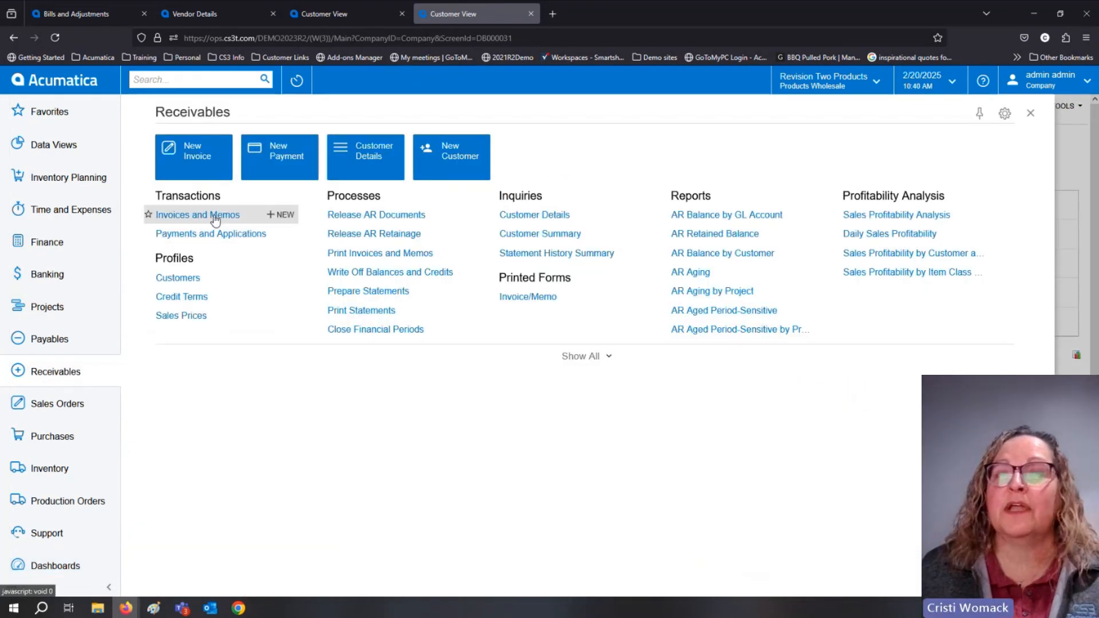
pyautogui.click(211, 216)
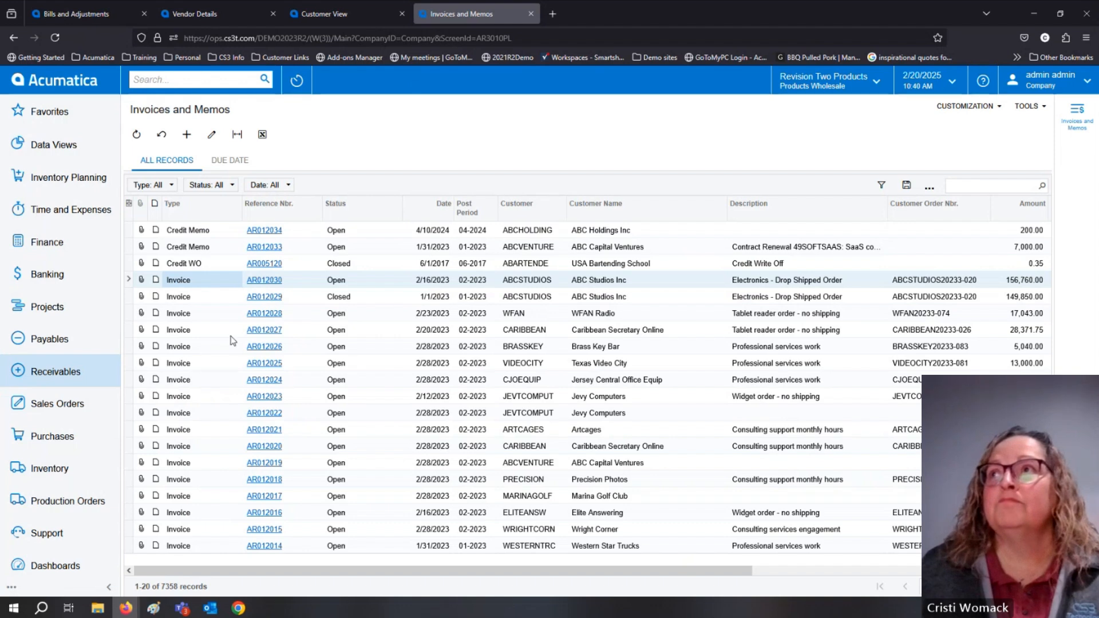
pyautogui.click(261, 281)
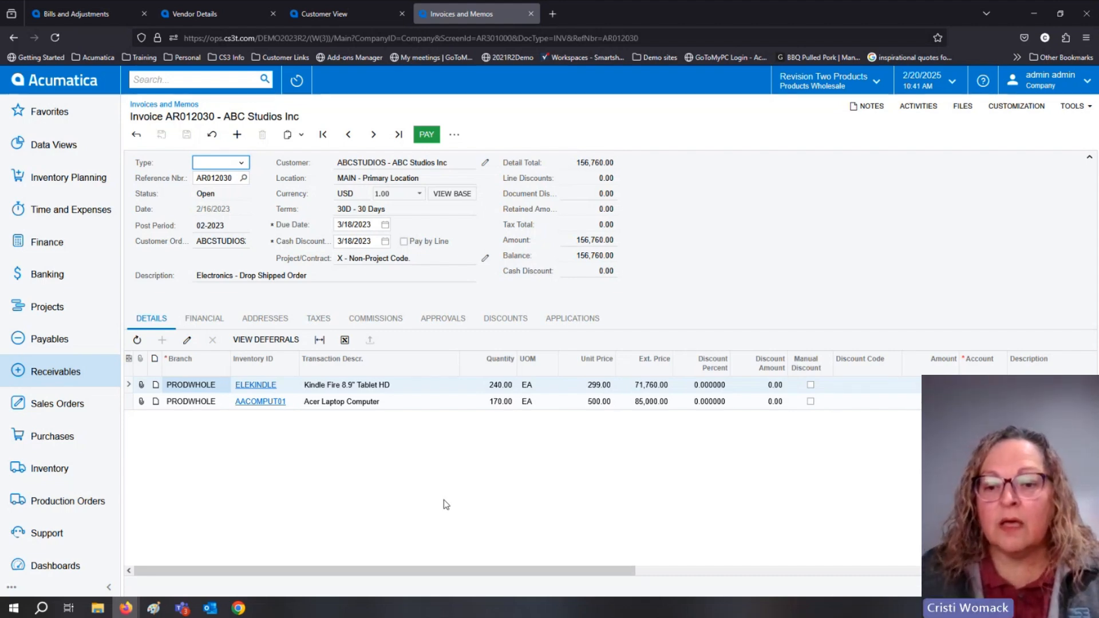
# Open the Alta Ace customer record and display its Cases Dashboard side panel.
pyautogui.click(66, 375)
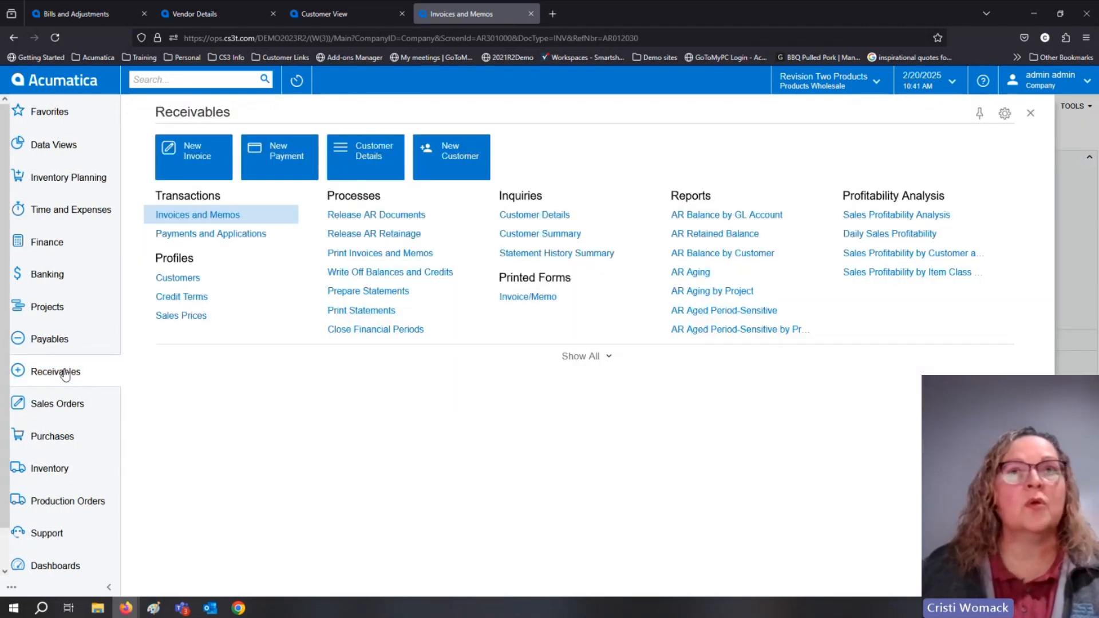
pyautogui.click(202, 279)
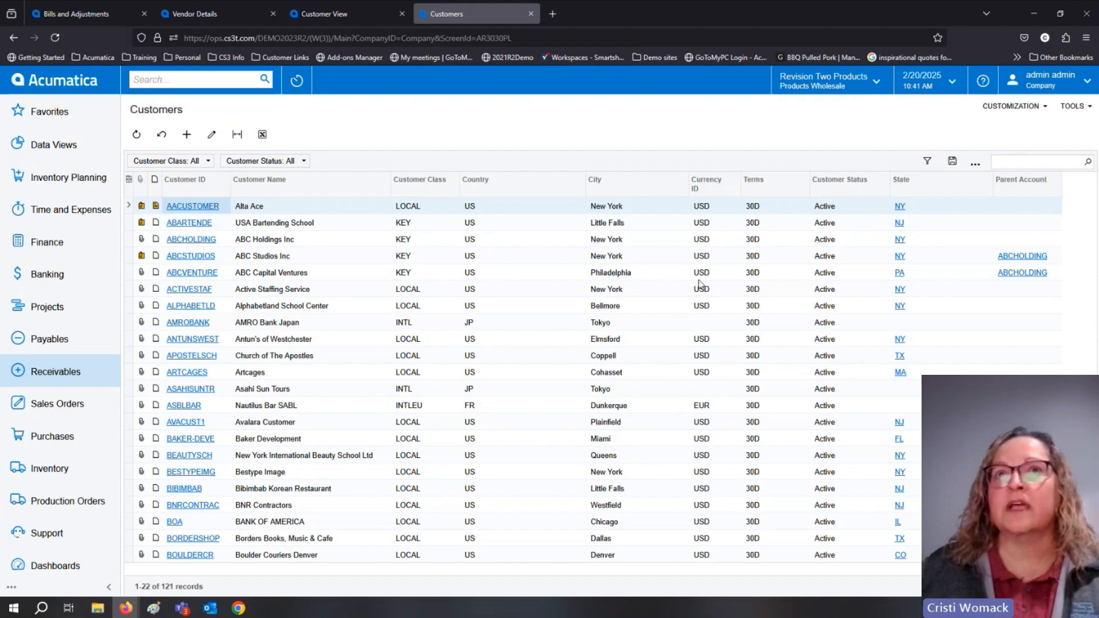
pyautogui.click(203, 208)
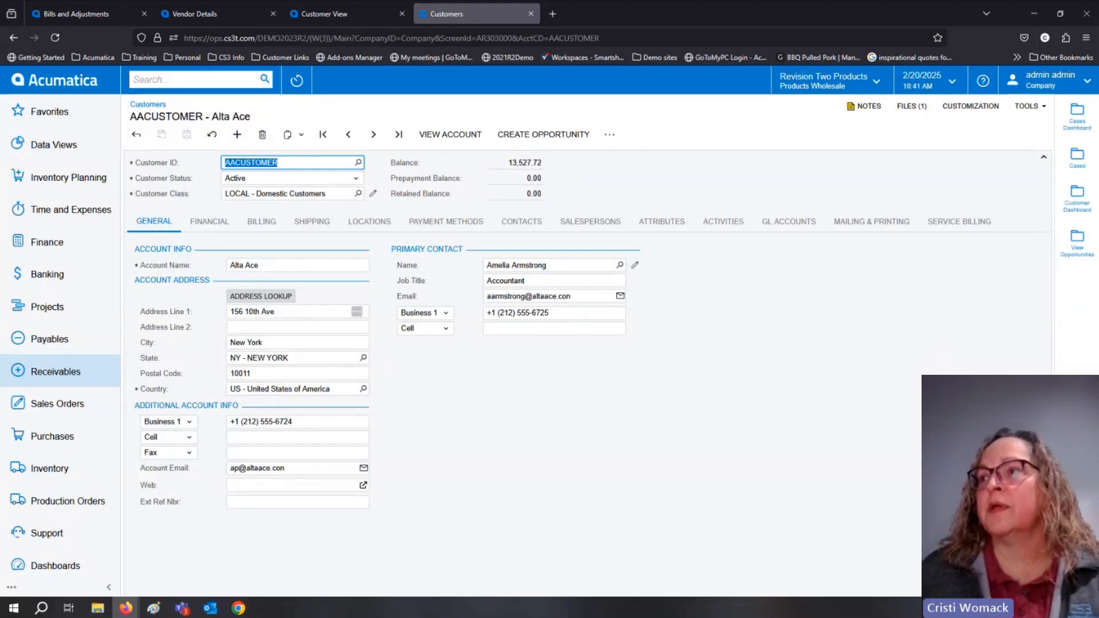
pyautogui.click(1077, 155)
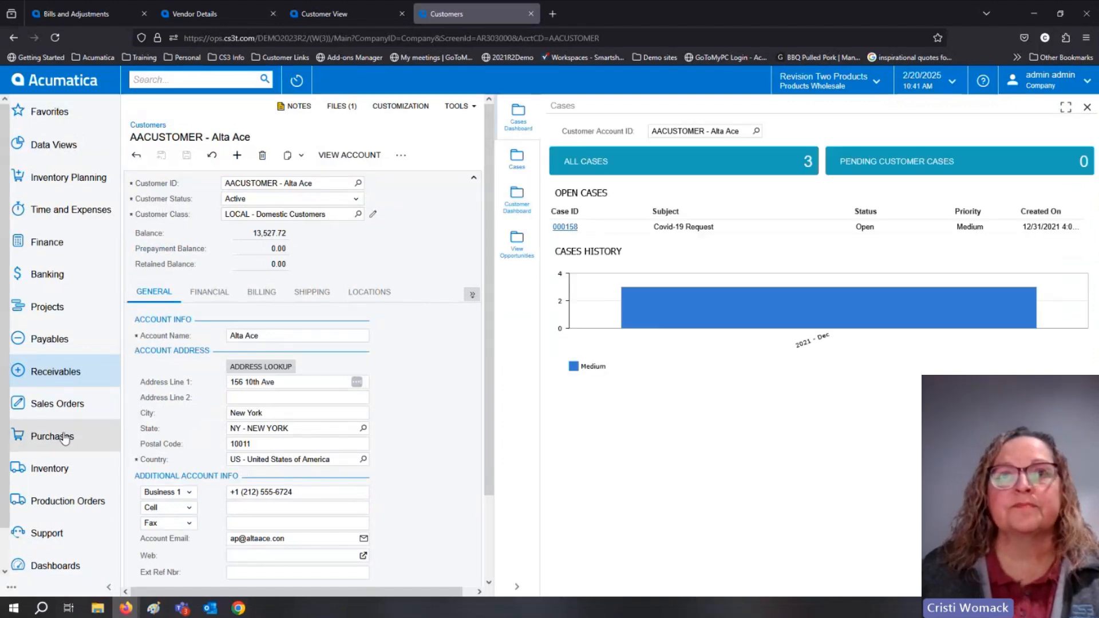
# Open the USA Bartending School PR order from all sales orders, display its Show Quotes side panel, and review the available order actions.
pyautogui.click(55, 409)
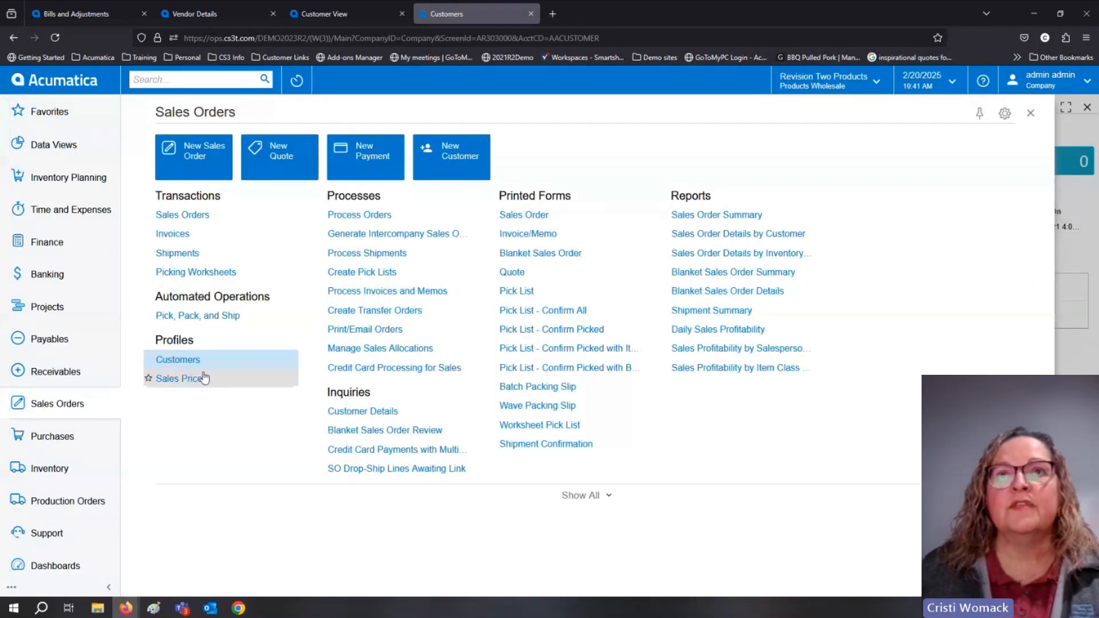
pyautogui.click(193, 222)
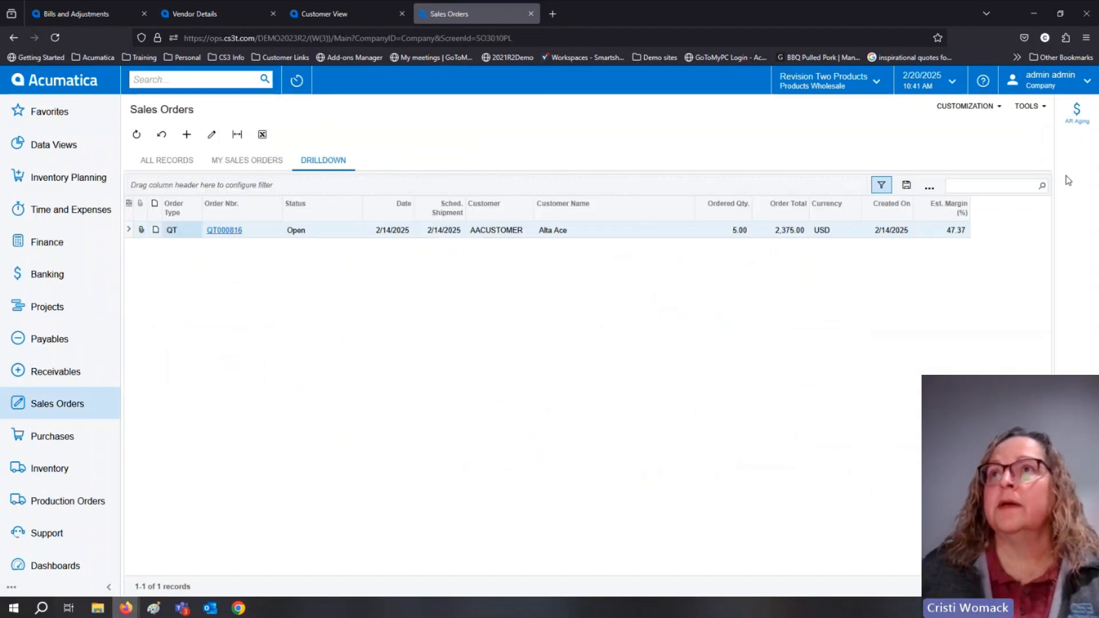
pyautogui.click(167, 161)
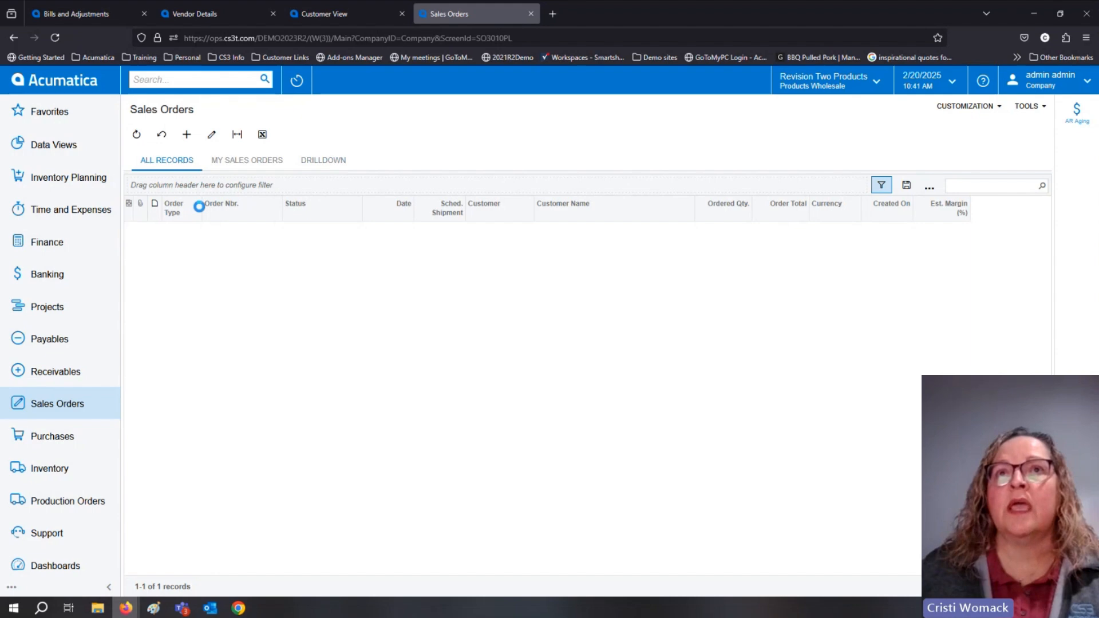
pyautogui.click(225, 240)
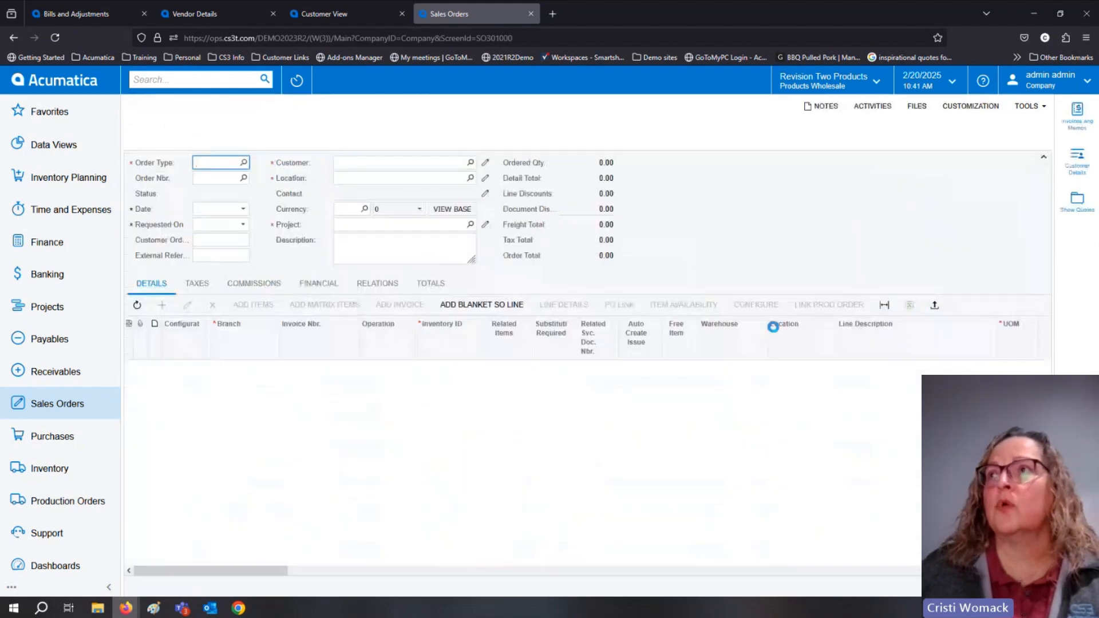
pyautogui.click(1078, 200)
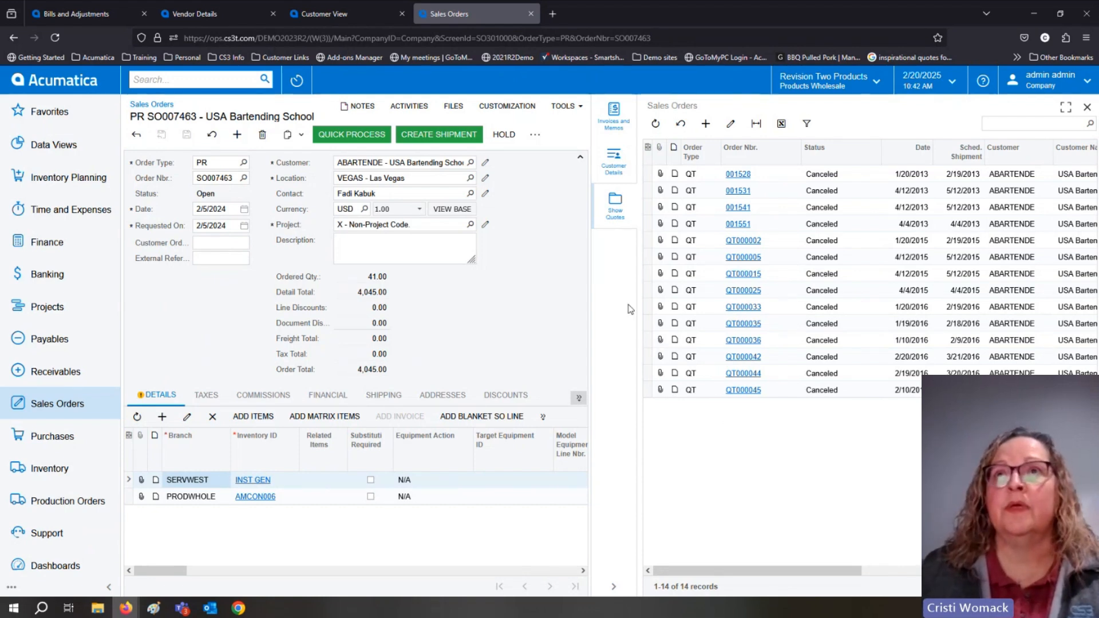
pyautogui.click(536, 135)
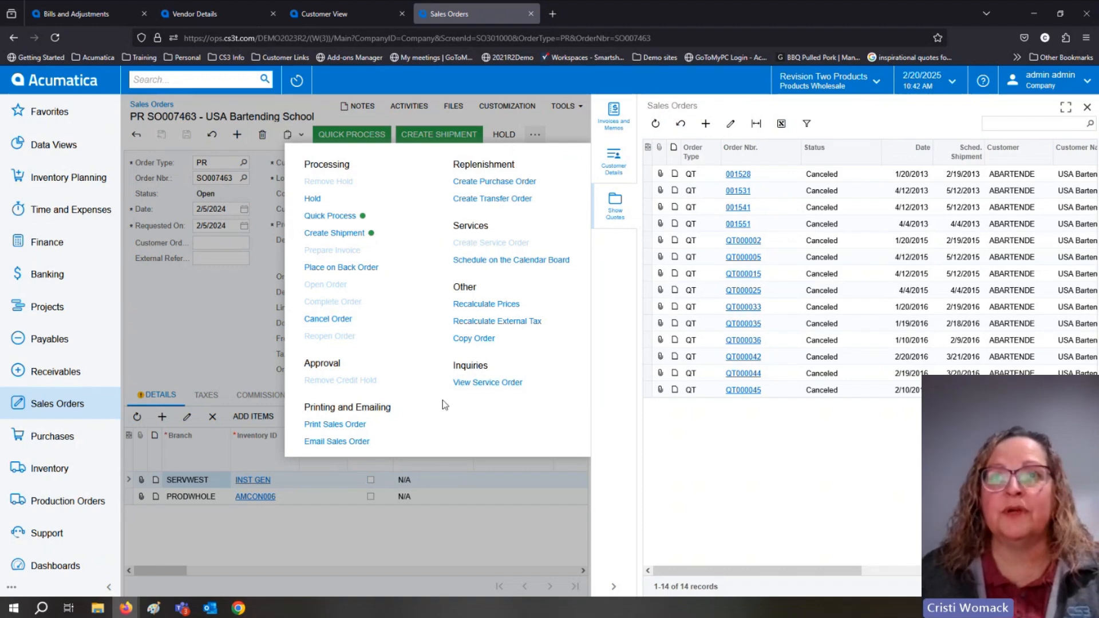
pyautogui.click(535, 137)
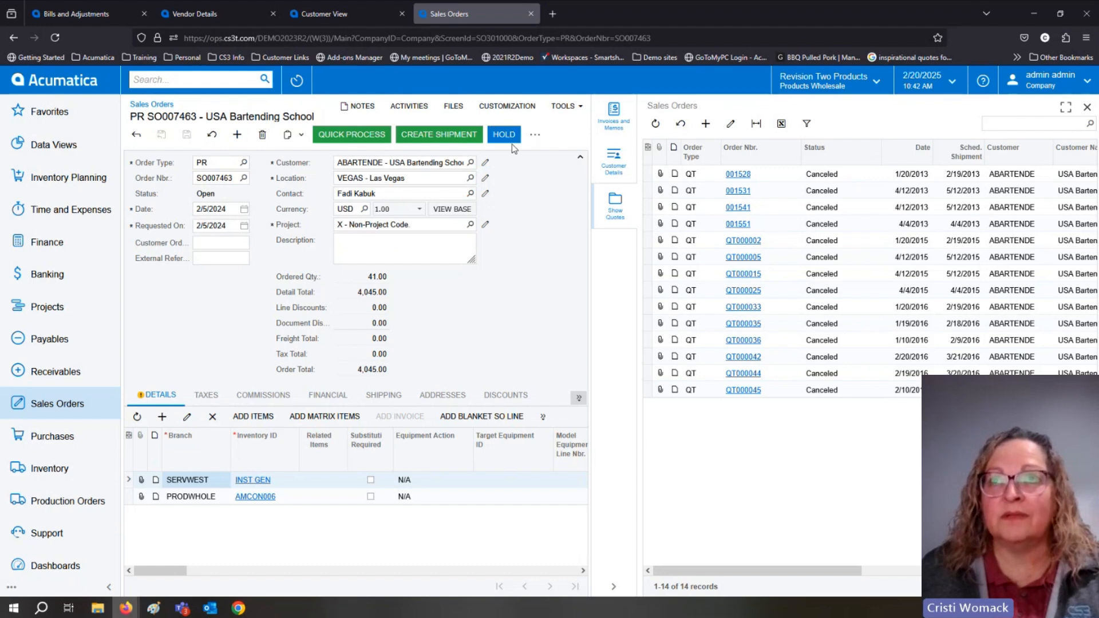